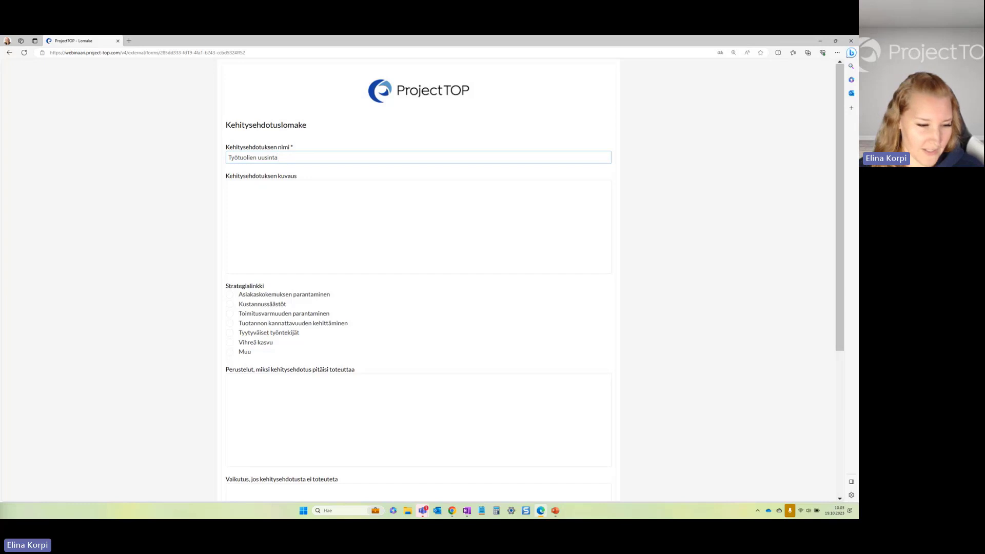
Describe the proposal as "Toimistoon pitäisi saada erilaisia työtuoleja." and choose Kustannussäästöt as the strategy link
key(alt+Tab)
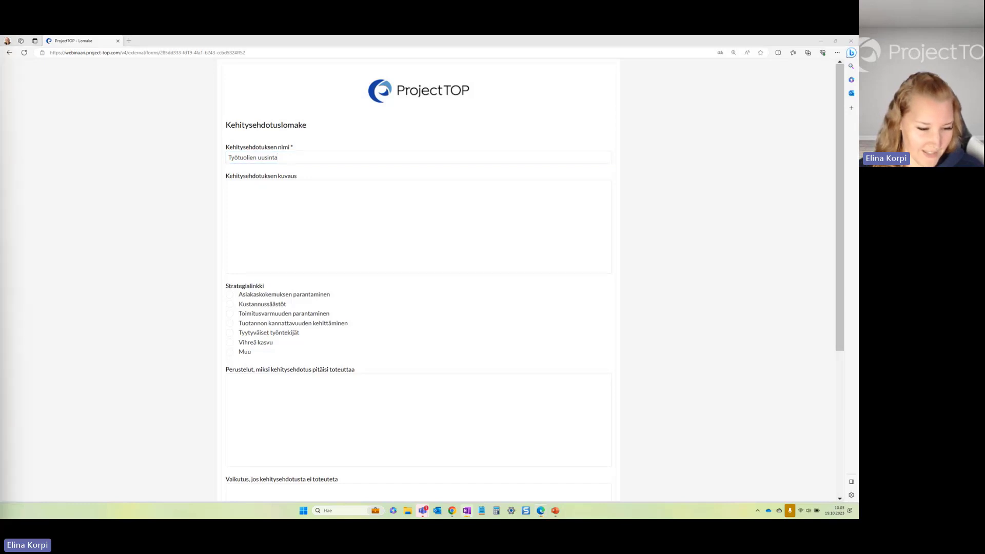
click(289, 212)
text(Toimistoon pitäisi saada erilaisia työtuoleja.)
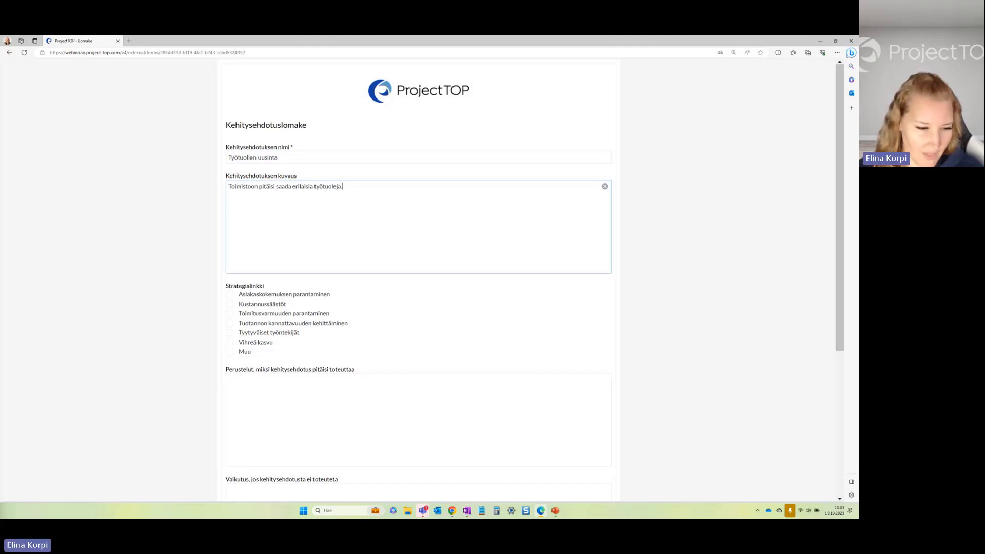
click(230, 304)
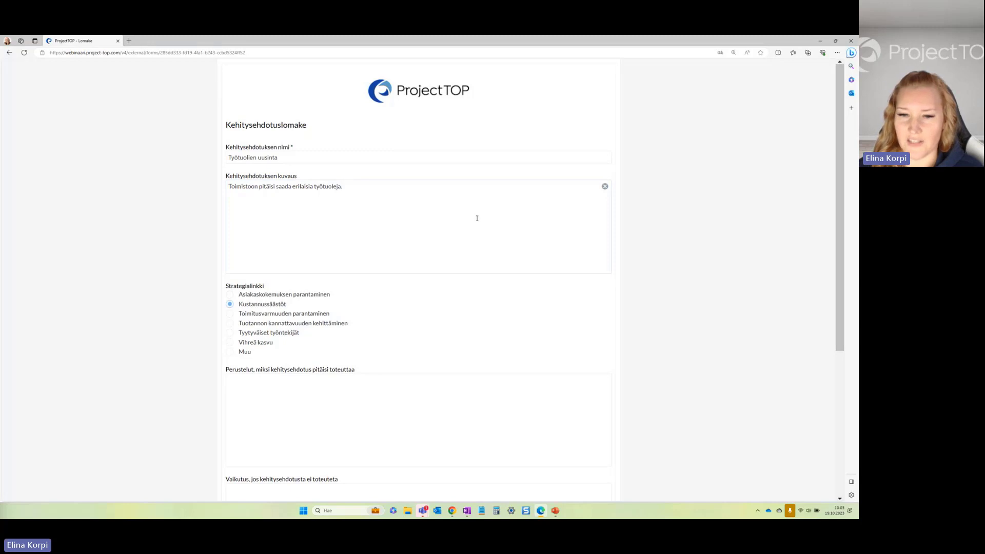
Justify the proposal in Finnish: all office chairs are identical, the model does not suit everyone, and different chairs would allow changing position during the workday
scroll(477, 214, down, 1)
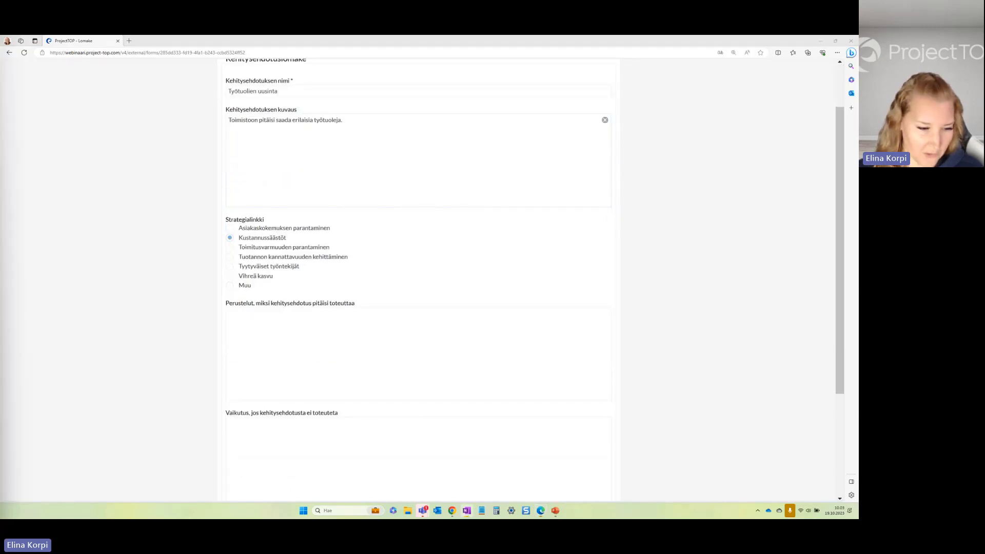
click(279, 343)
text(Nyt toimistossa kaikki tuolit ovat samanlaisia. Nykyinen malli ei sovi kaikille ja olisi hyvä saada työpäivän aikana vaihdettua asentoa eli voisi vaihtaa erilaiseen tuoliin työpäivän aikana.)
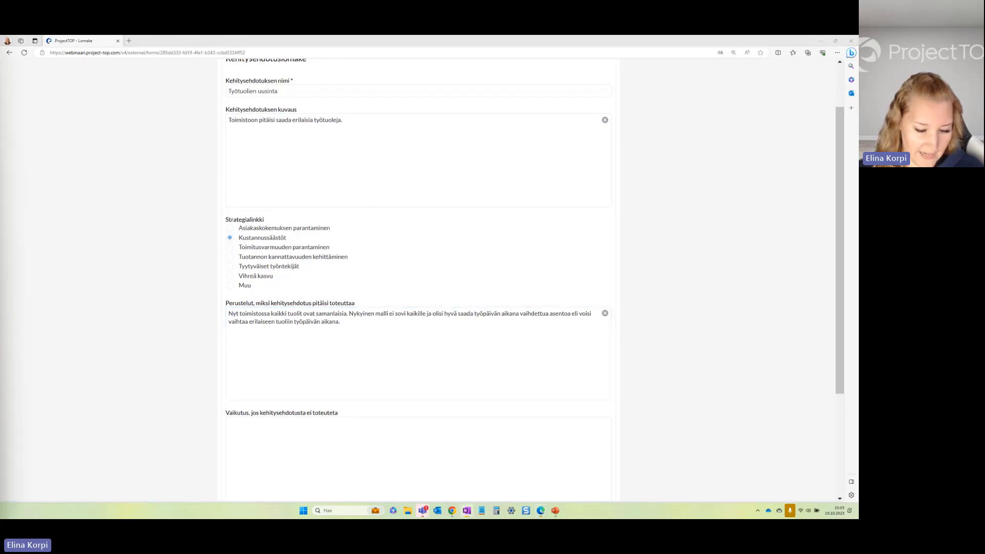
Enter the impact of not implementing the proposal as "Osa henkilöstöstä kärsii huonosta työergonomiasta ja joutuu käymään fysioterapiassa tämän takia."
click(293, 453)
text(Osa henkilöstöstä kärsii huonosta työergonomiasta ja joutuu käymään fysioterapiassa tämän takia.)
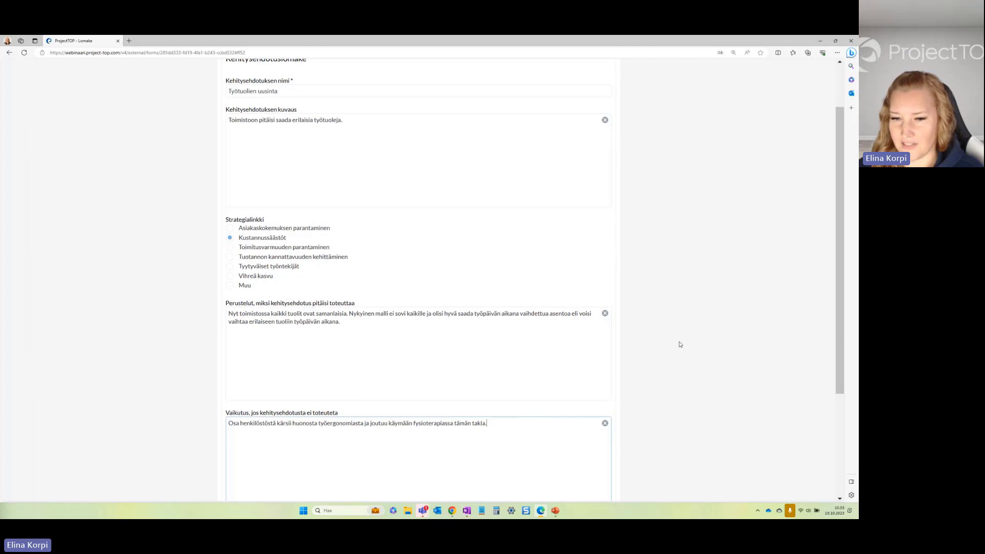
Fill in the submitter's e-mail address on the development proposal form
scroll(679, 344, down, 1)
scroll(680, 344, down, 2)
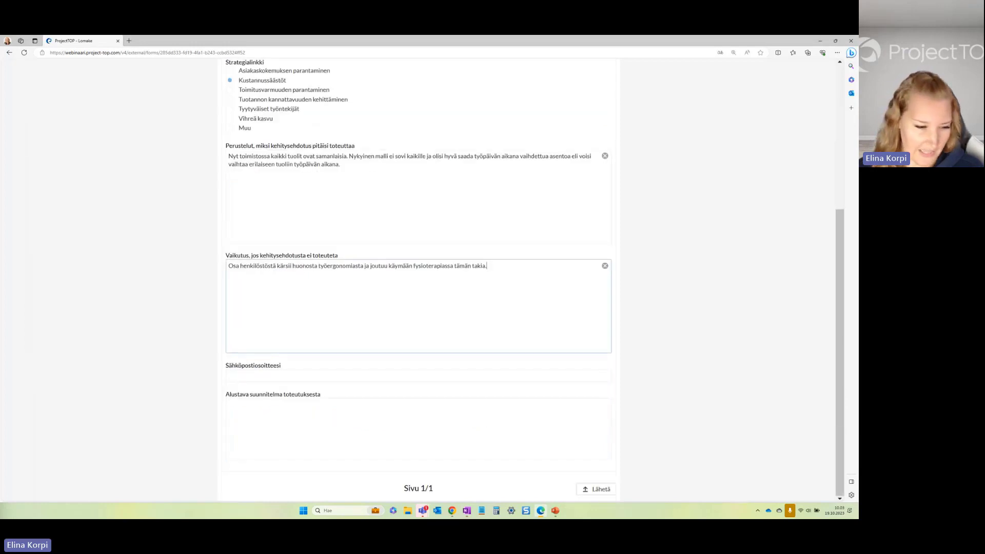
key(alt+Tab)
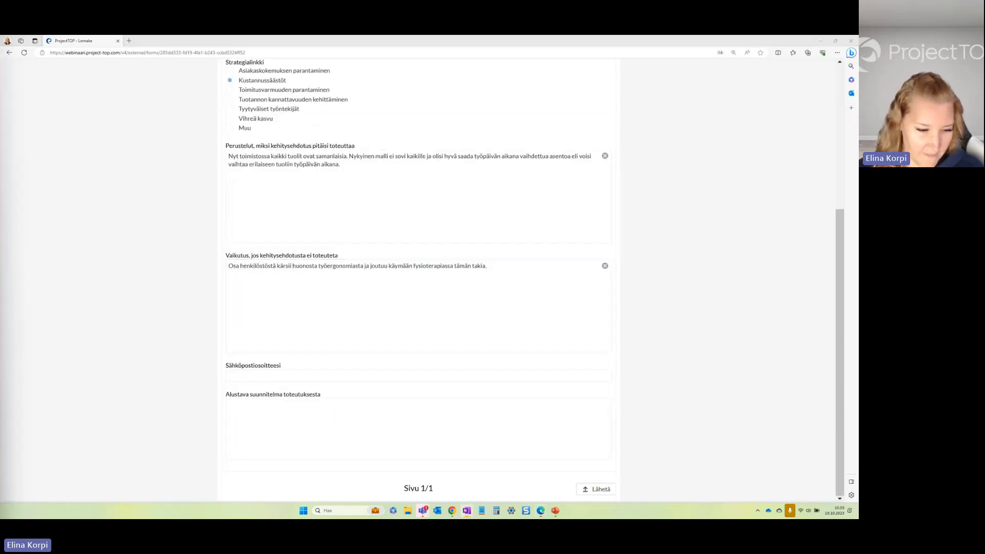
click(325, 435)
click(301, 381)
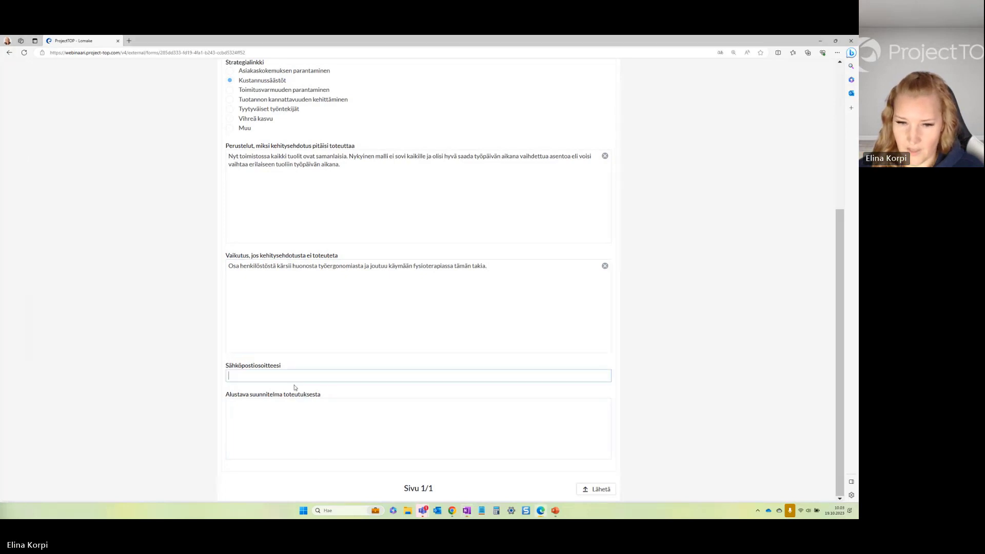
key(ctrl+v)
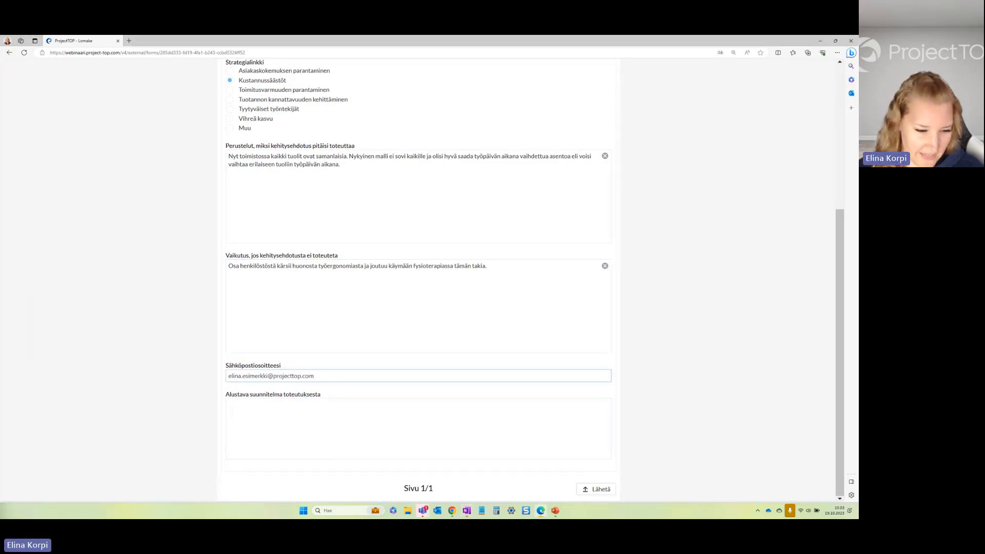
Enter the preliminary implementation plan as "Tutkitaan vaihtoehtoja ja sovitaan äänestyksellä mitä malleja hankitaan."
key(alt+Tab)
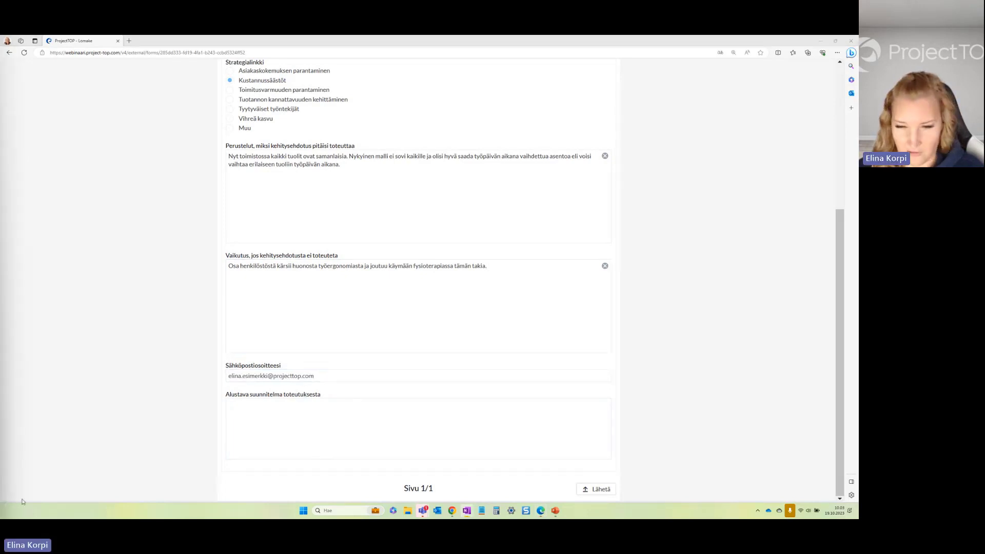
click(326, 431)
text(Tutkitaan vaihtoehtoja ja sovitaan äänestyksellä mitä malleja hankitaan.)
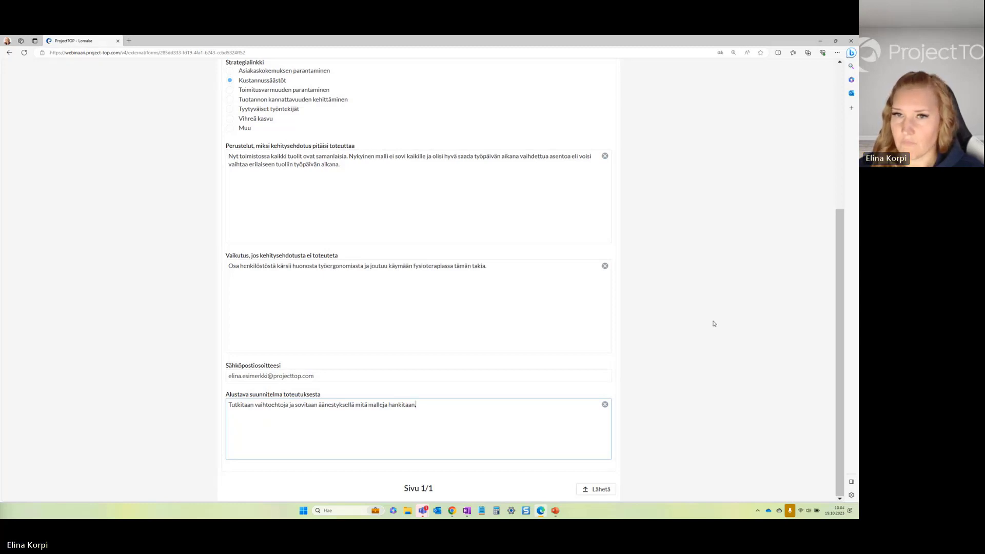
Review the completed proposal form from beginning to end and submit it
scroll(713, 323, up, 5)
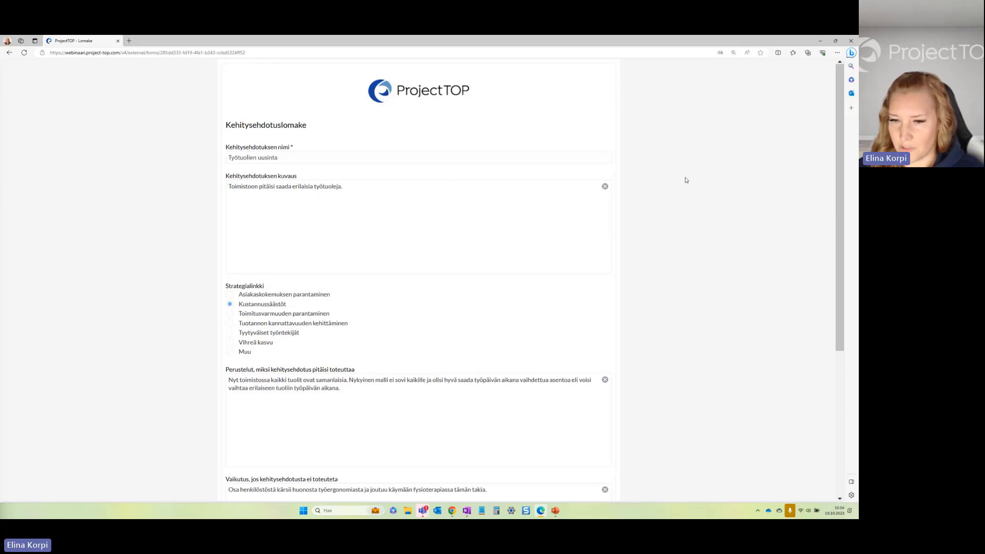
scroll(686, 180, down, 5)
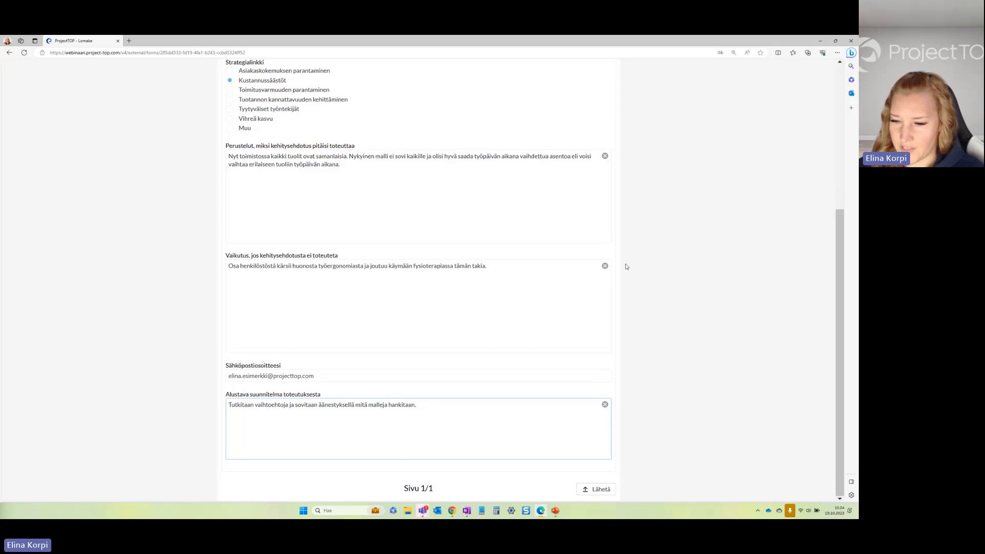
click(597, 489)
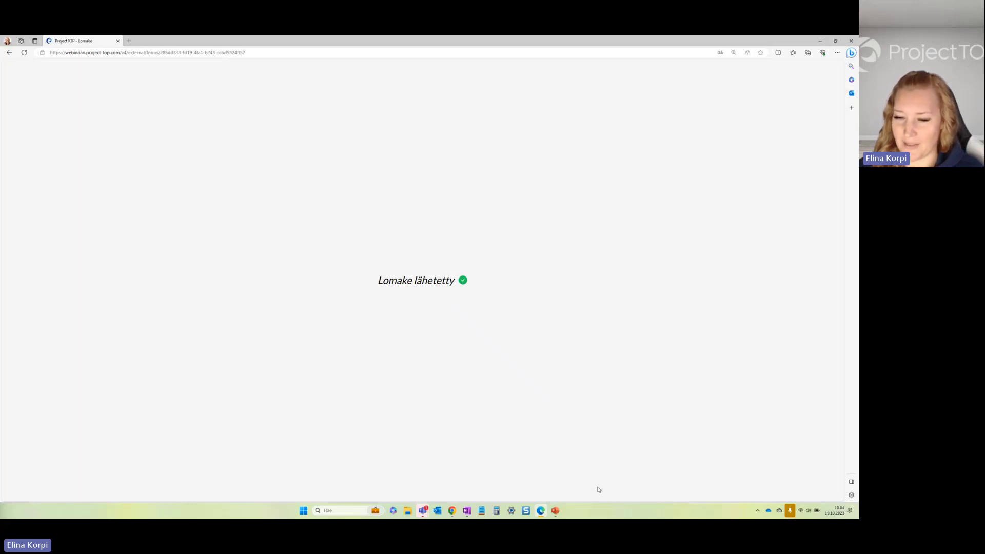
Switch to the project manager's Suunnittelupöytä window in Chrome, open the Työtuolien uusinta proposal and review its description, discussion and implementation plan
click(448, 509)
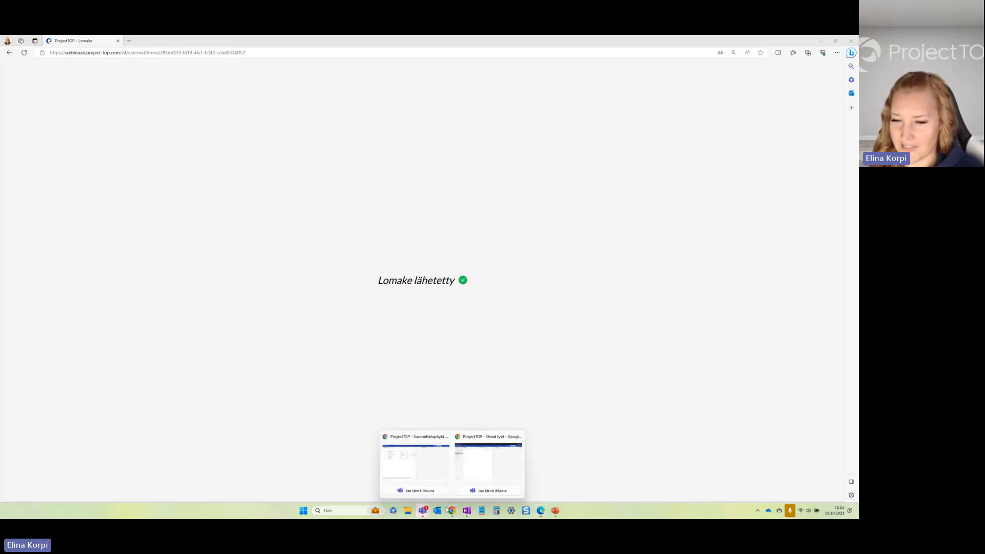
click(434, 468)
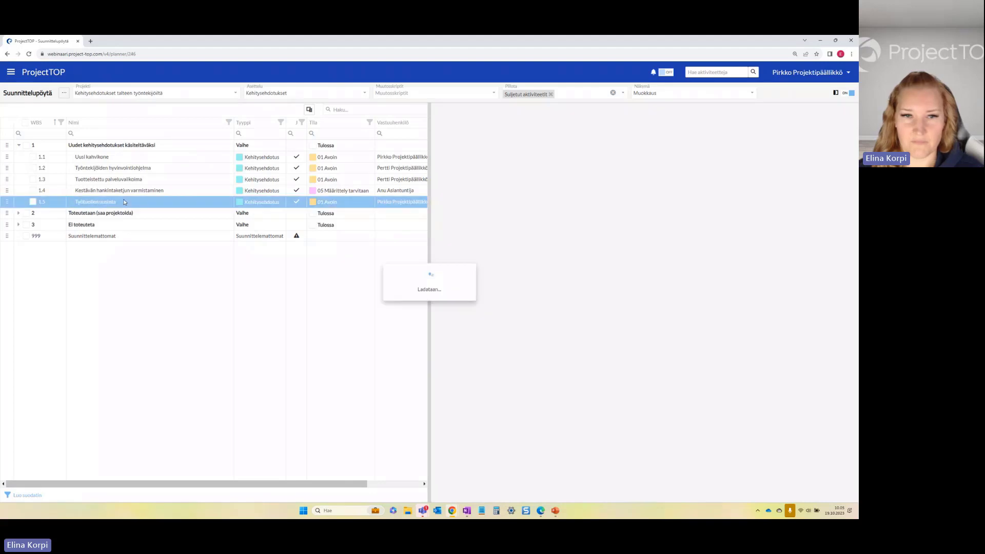
click(126, 202)
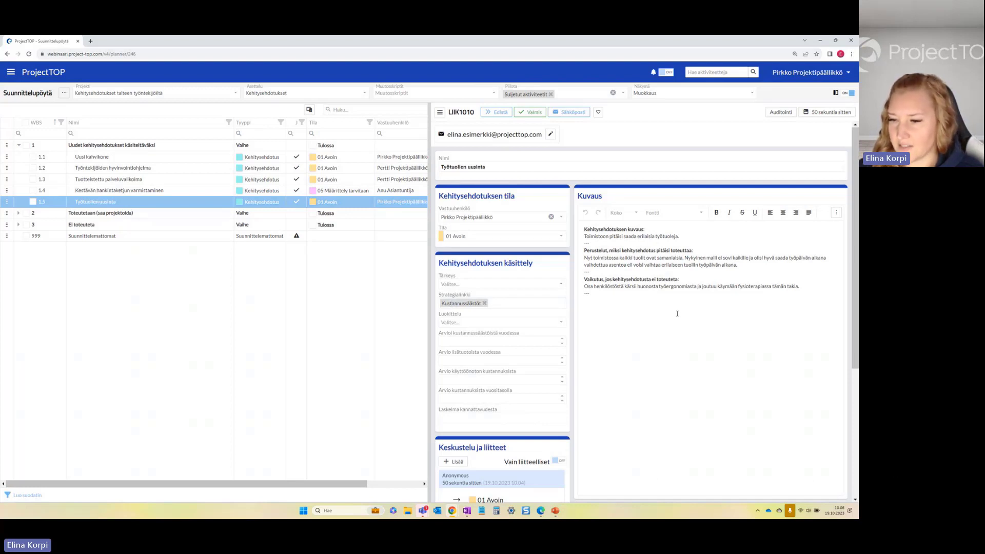
scroll(677, 314, down, 5)
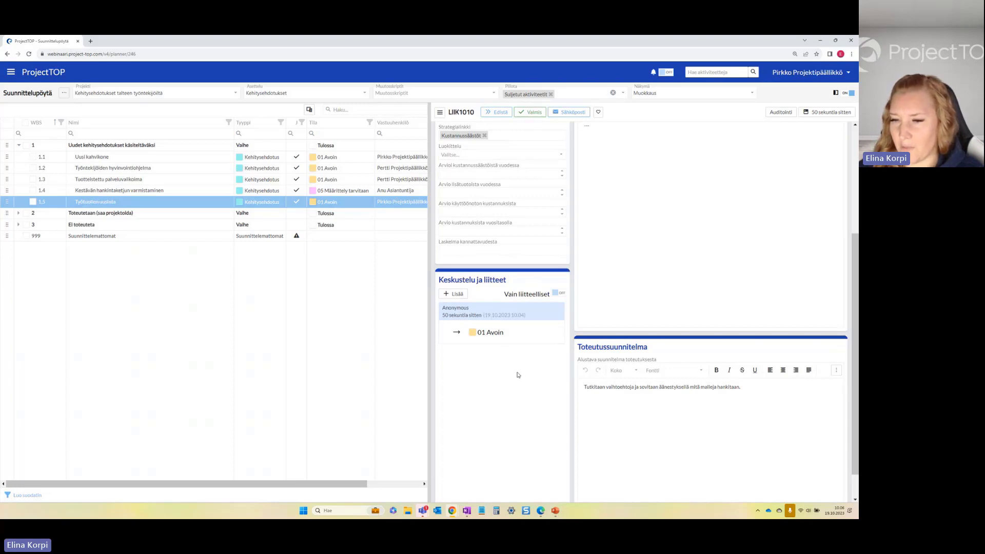
scroll(606, 319, up, 3)
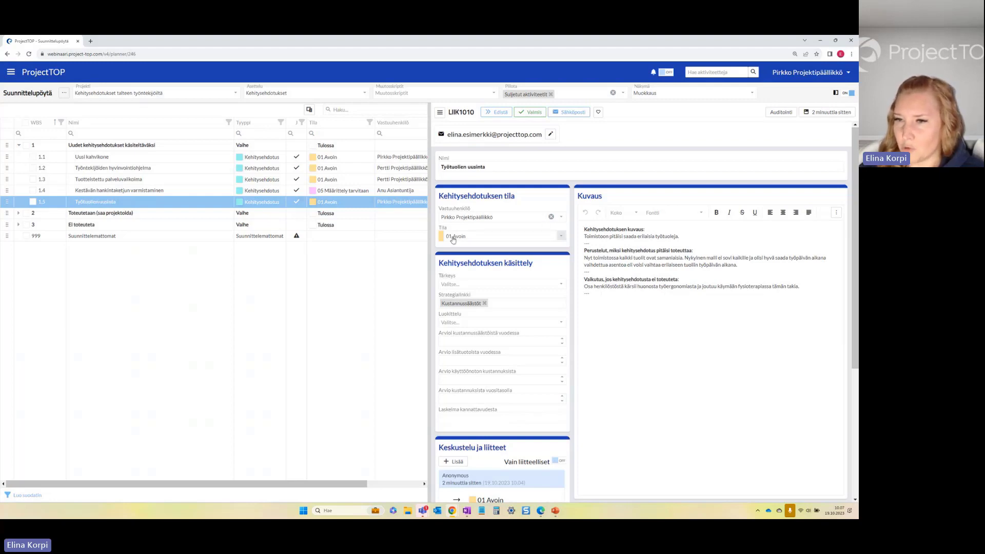
Set the proposal's importance to 2. Korkea and its classification to Pieni kehitys / muutos
click(487, 287)
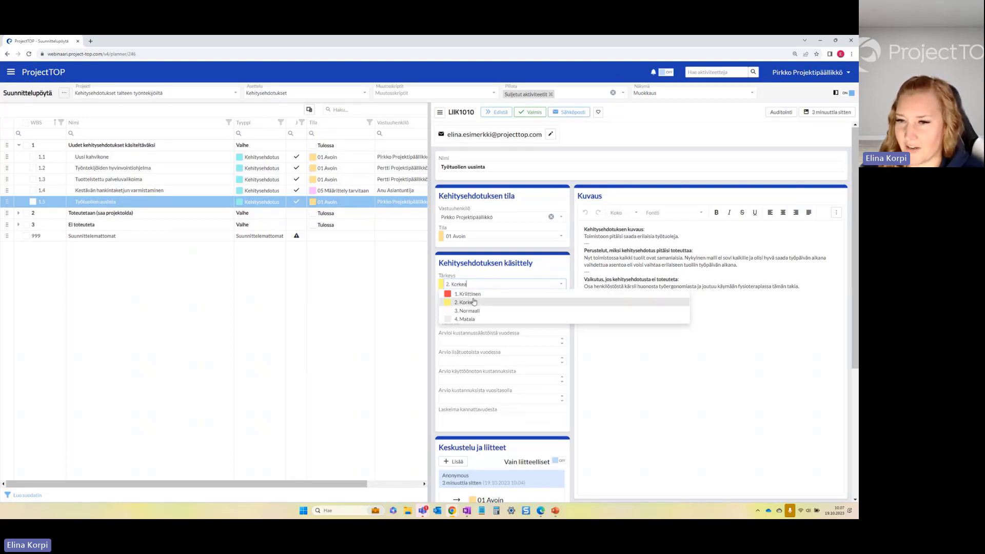
click(471, 304)
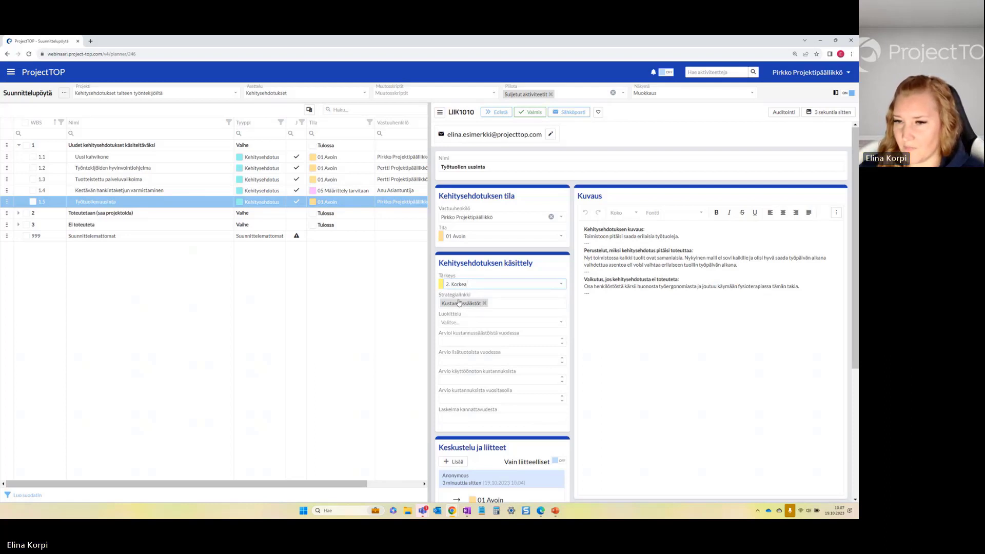
click(560, 322)
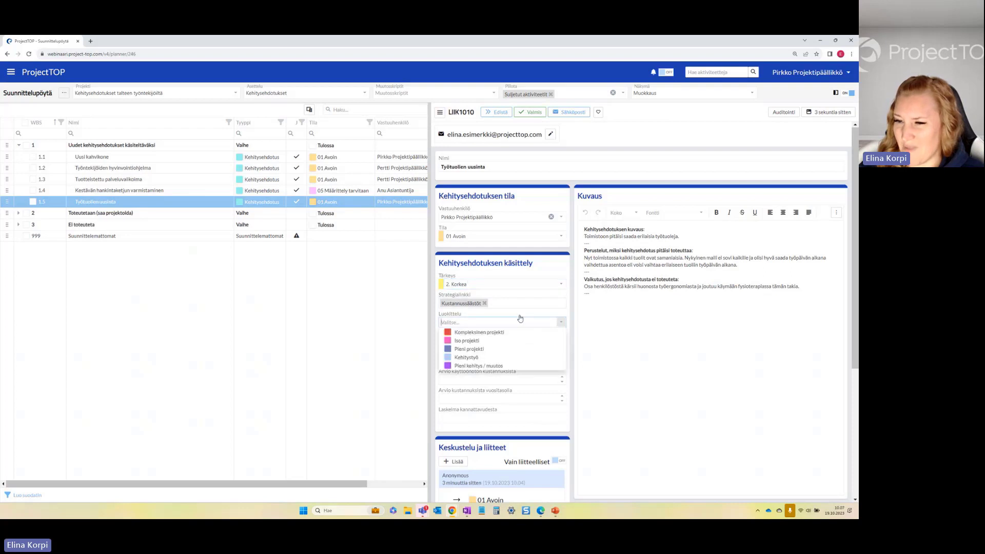
click(472, 365)
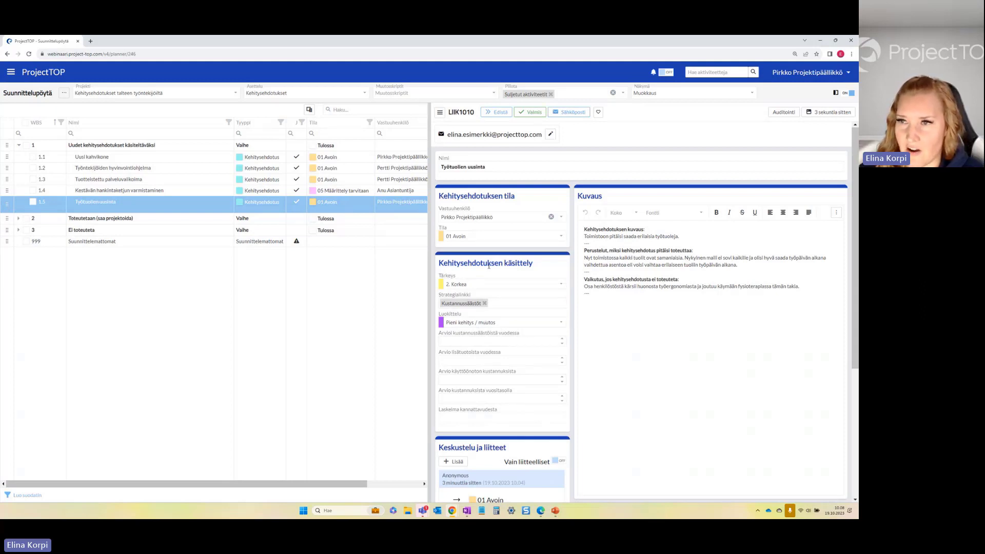
Advance the proposal to status 08 Työmääräarvio tarvitaan and assign it to the first expert in the list of people
click(498, 114)
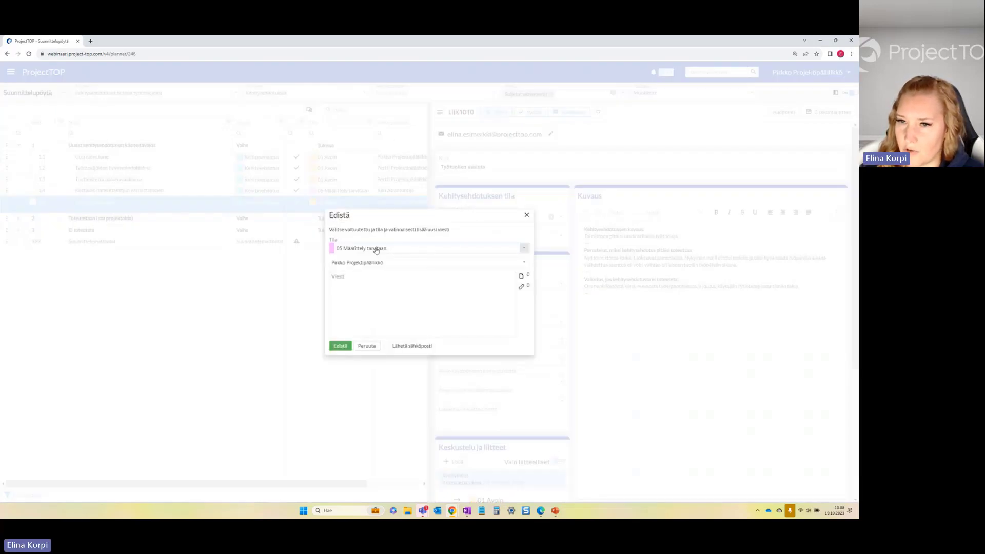
click(376, 249)
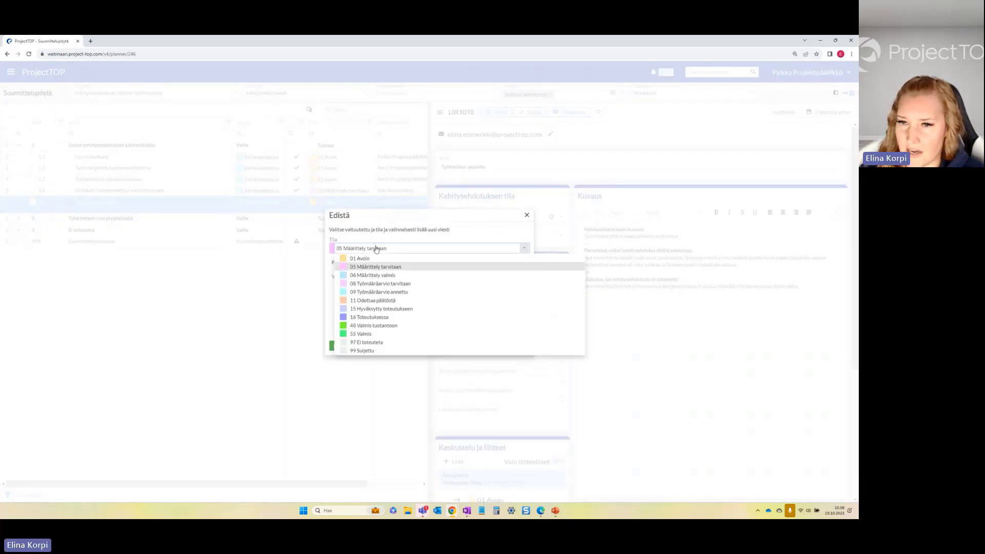
click(385, 284)
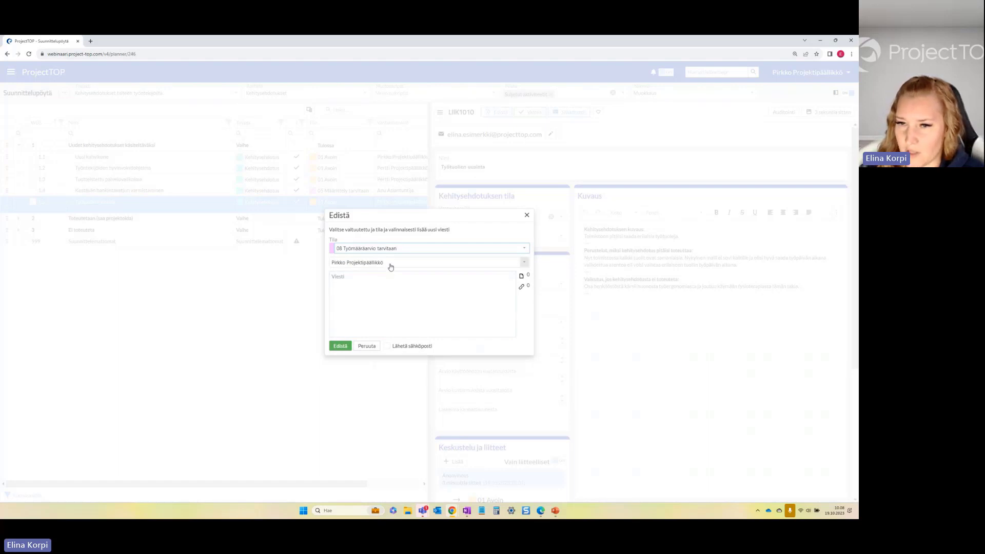
click(390, 264)
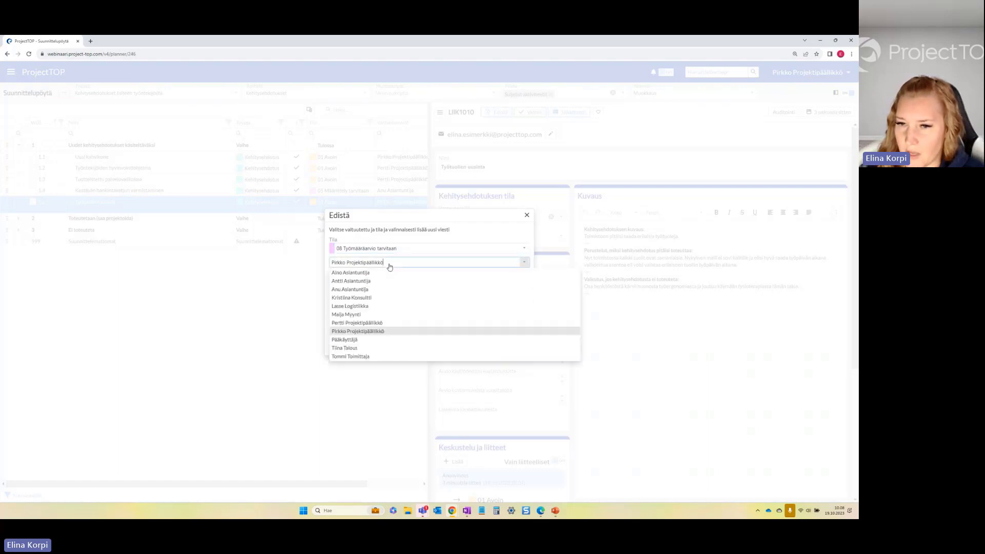
click(348, 273)
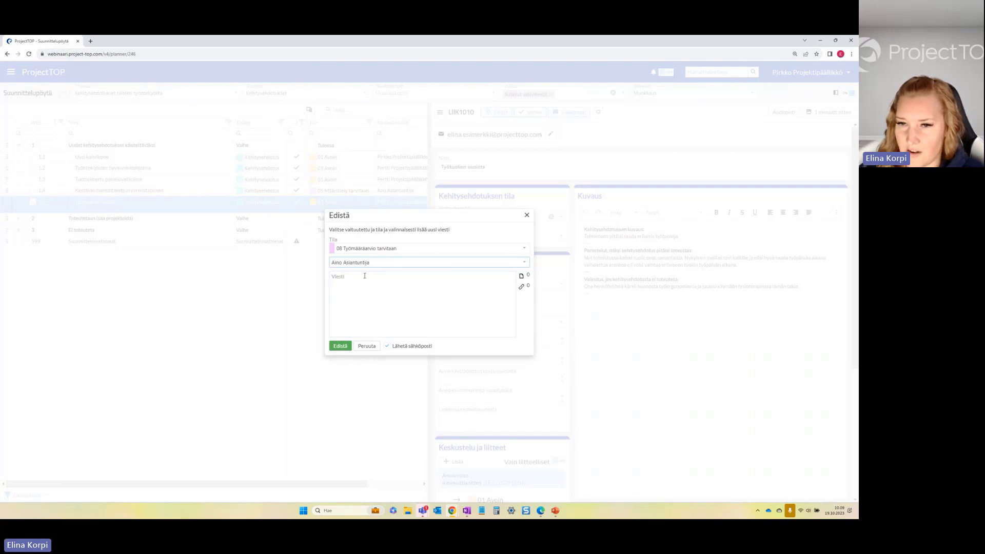
click(340, 346)
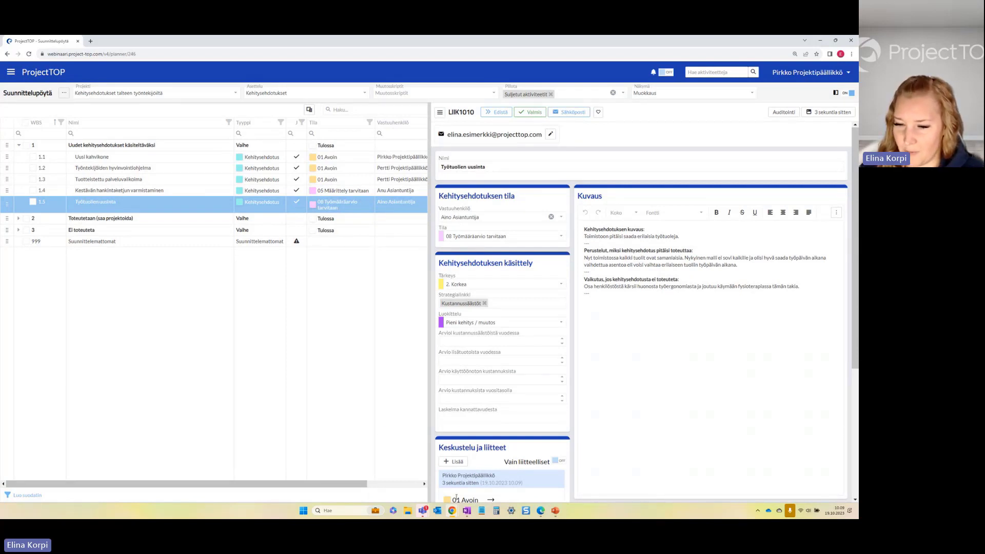
Switch to the expert's Chrome window and open the Työtuolien uusinta proposal from Omat työt
mouse_move(452, 510)
click(496, 464)
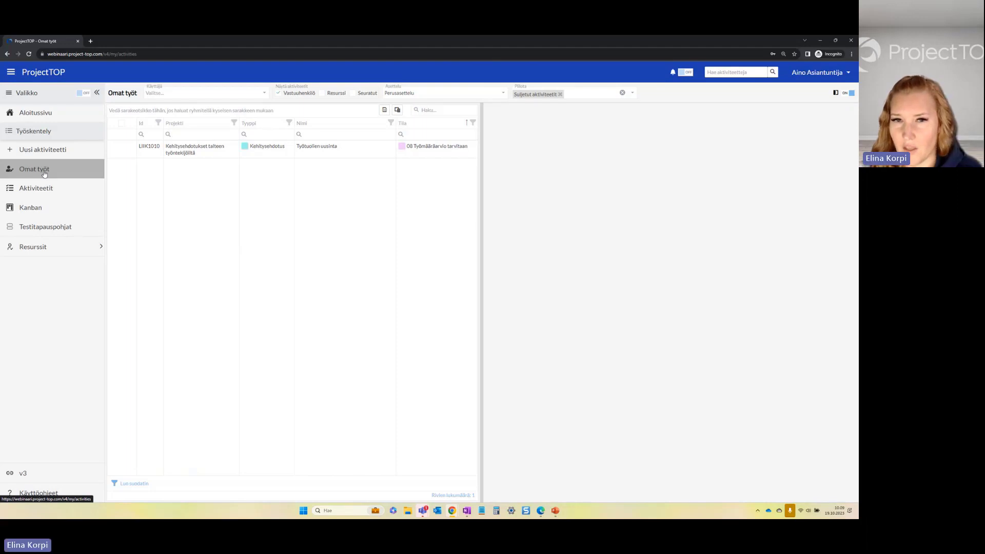
click(312, 153)
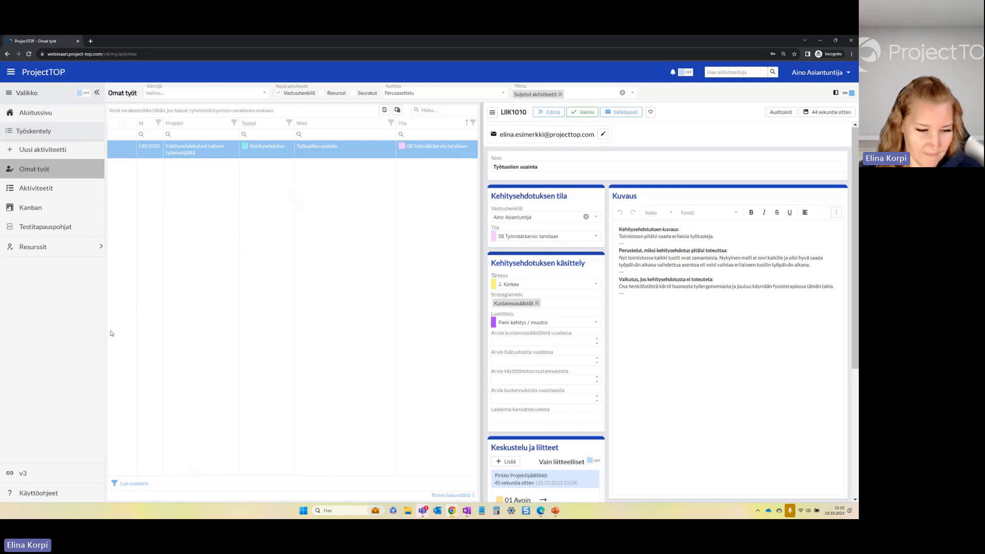
Set the proposal's estimated annual cost savings to 5000
click(516, 342)
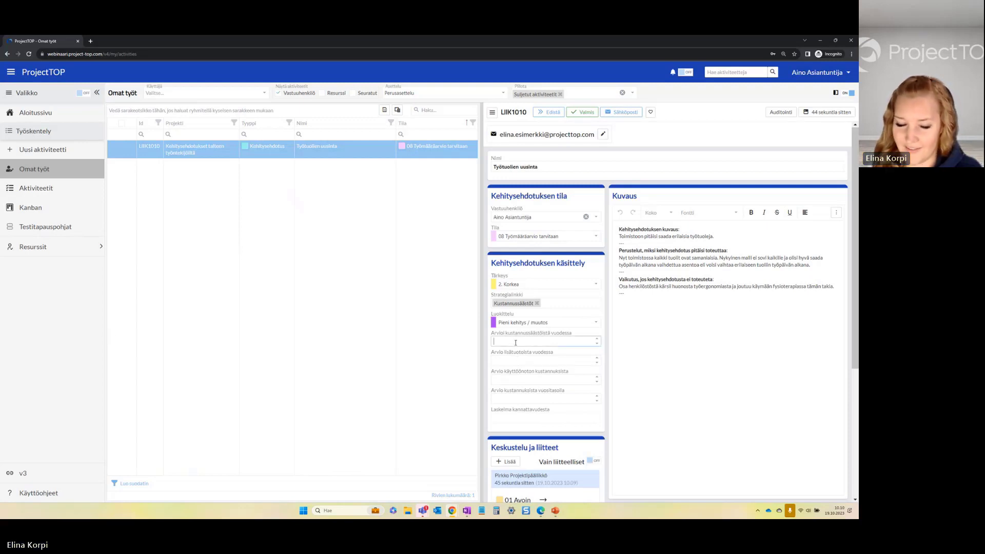
text(5)
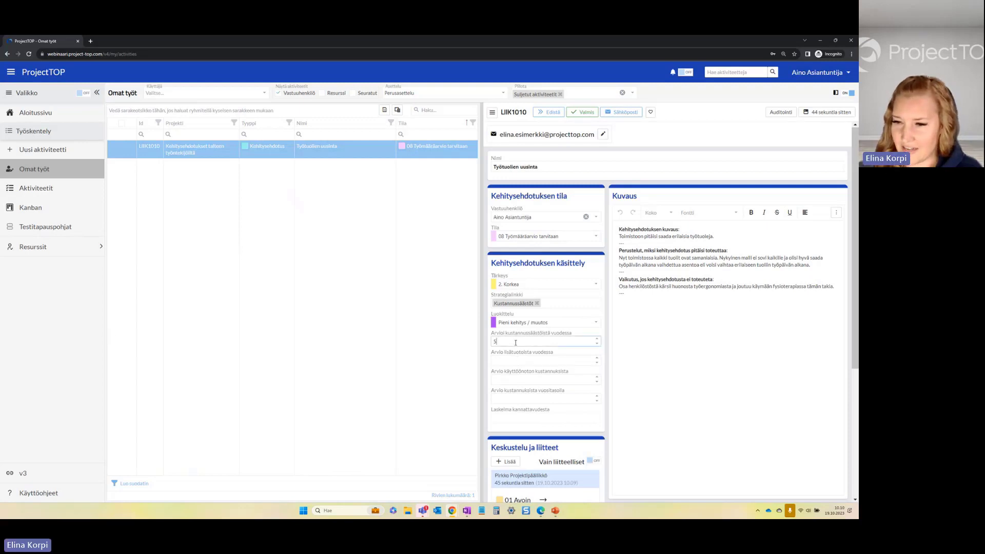
text(000)
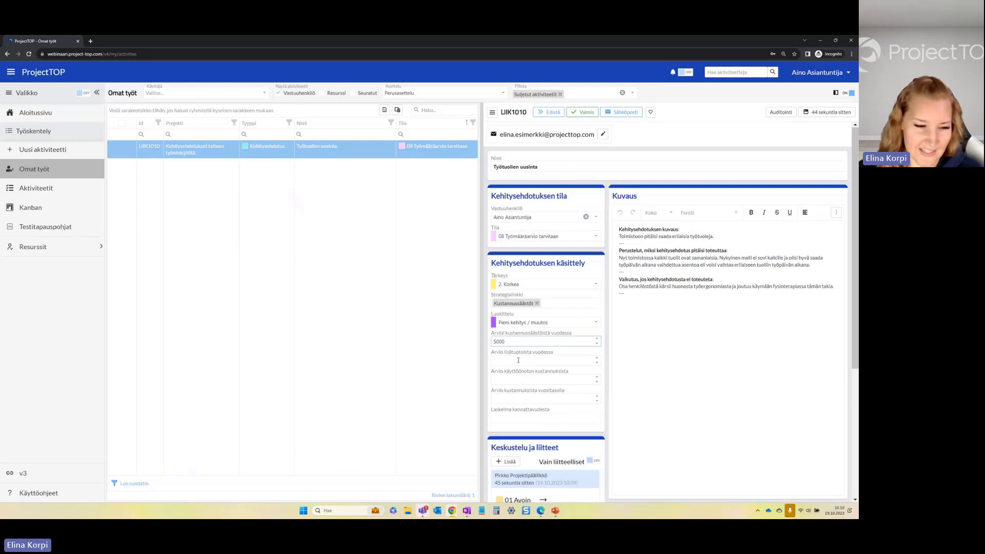
Set the proposal's estimated implementation cost to 16000 and its estimated annual costs to 1200, leaving the additional income estimate empty
click(518, 360)
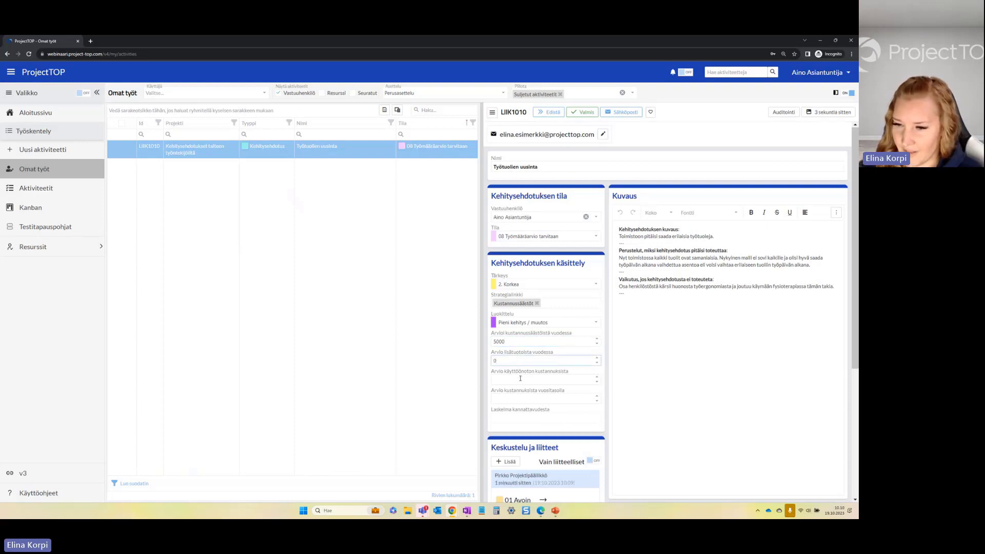
click(520, 379)
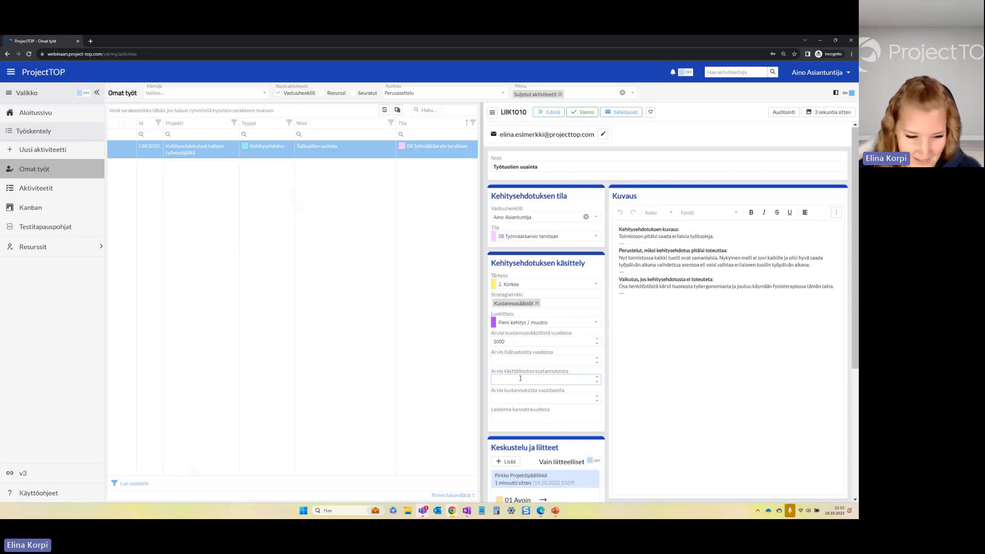
text(16000)
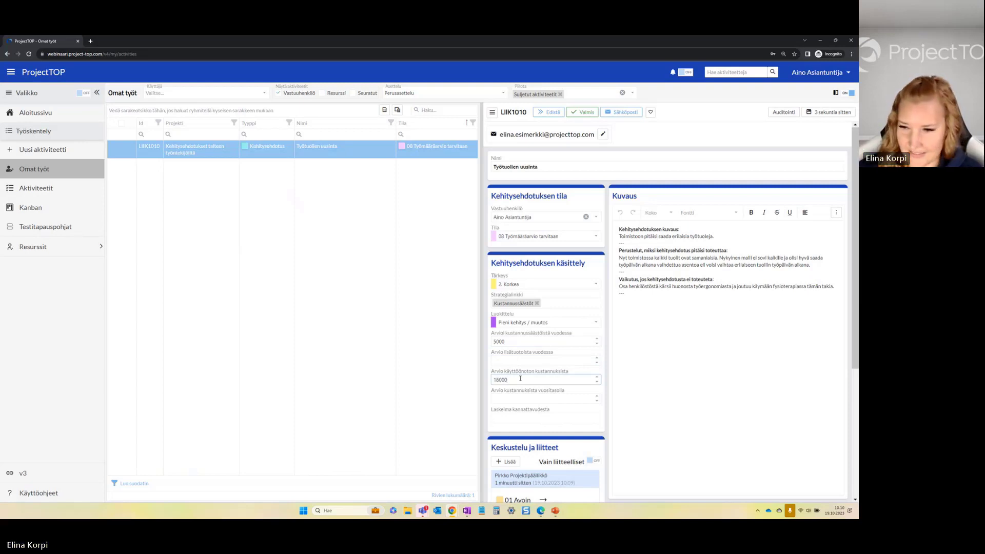
click(523, 398)
text(12)
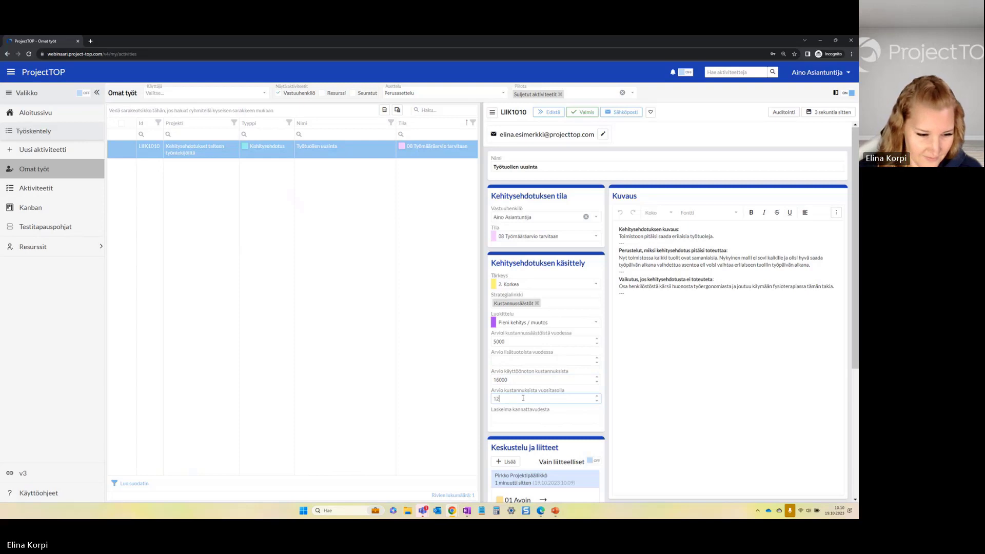
text(00)
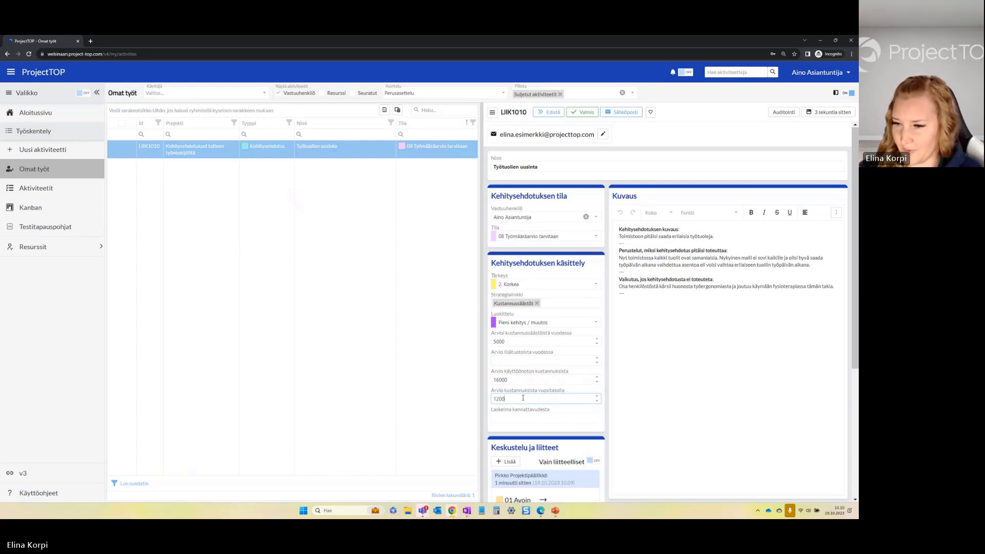
click(803, 352)
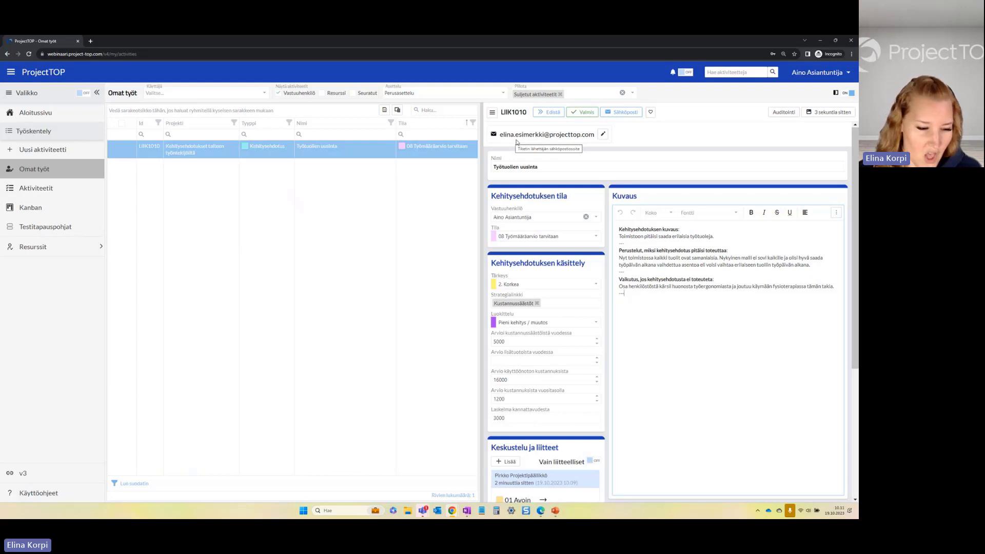
Advance the proposal to 09 Työmääräarvio annettu, assigned to the project manager, with the message "Tiedot täydennetty." and e-mail sending enabled
click(545, 113)
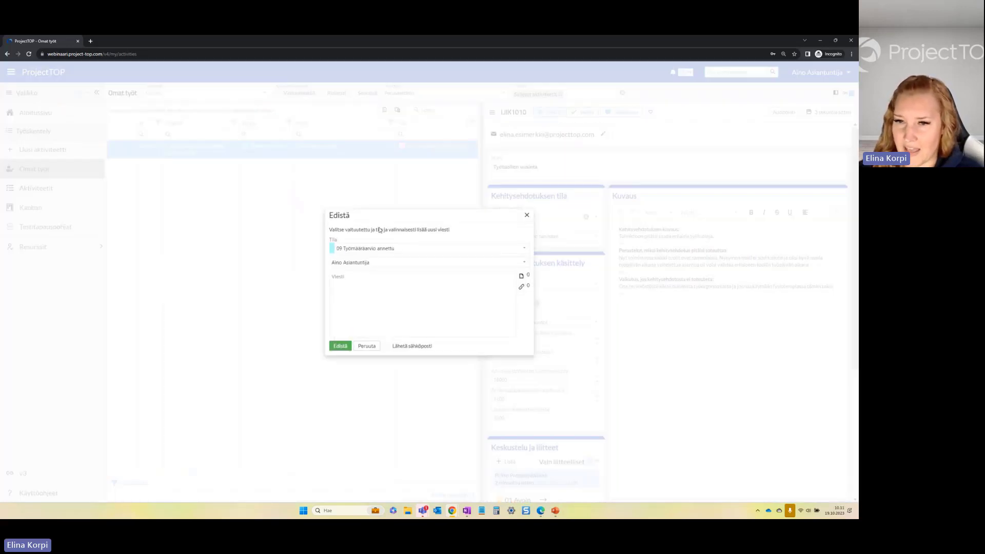
click(360, 264)
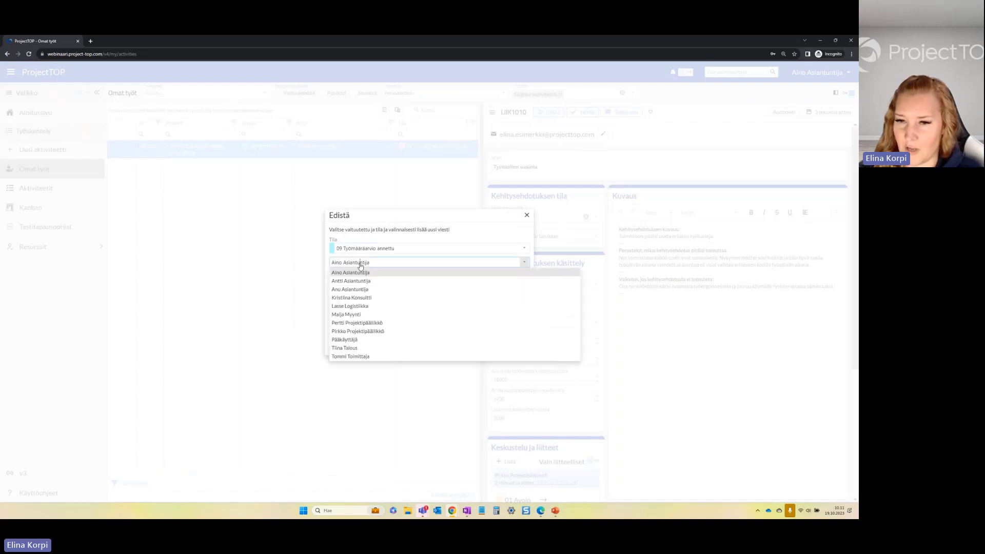
click(362, 331)
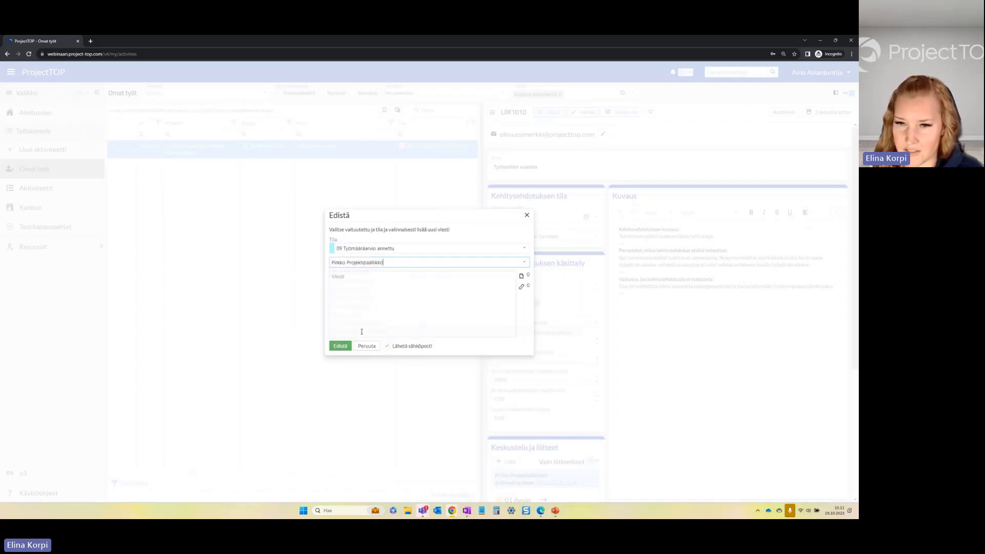
click(358, 303)
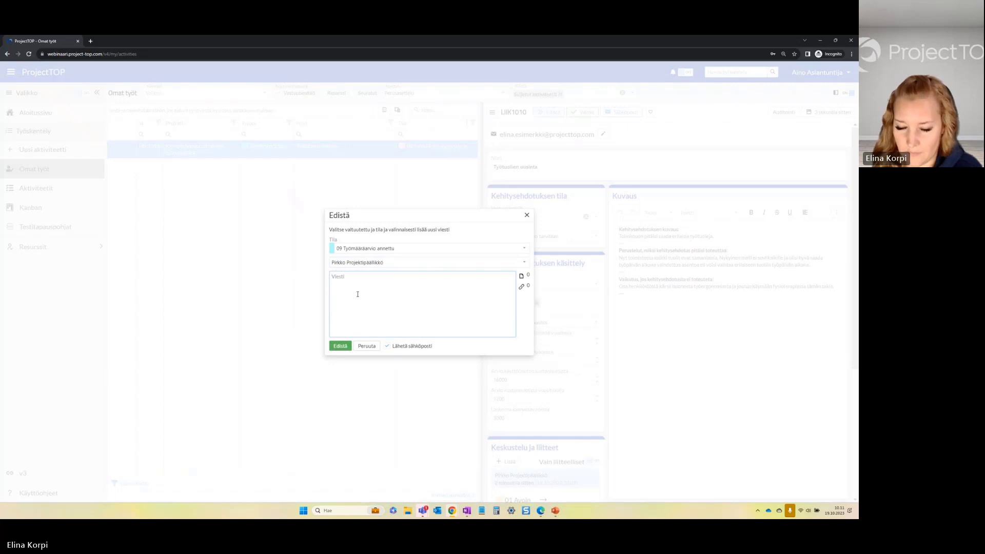
text(Tiedot t)
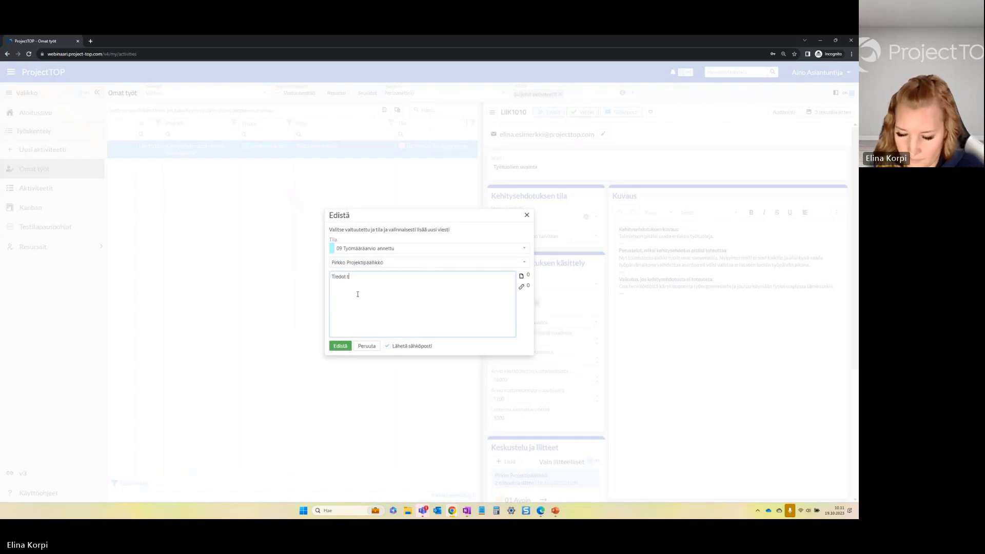
text(äydennetty)
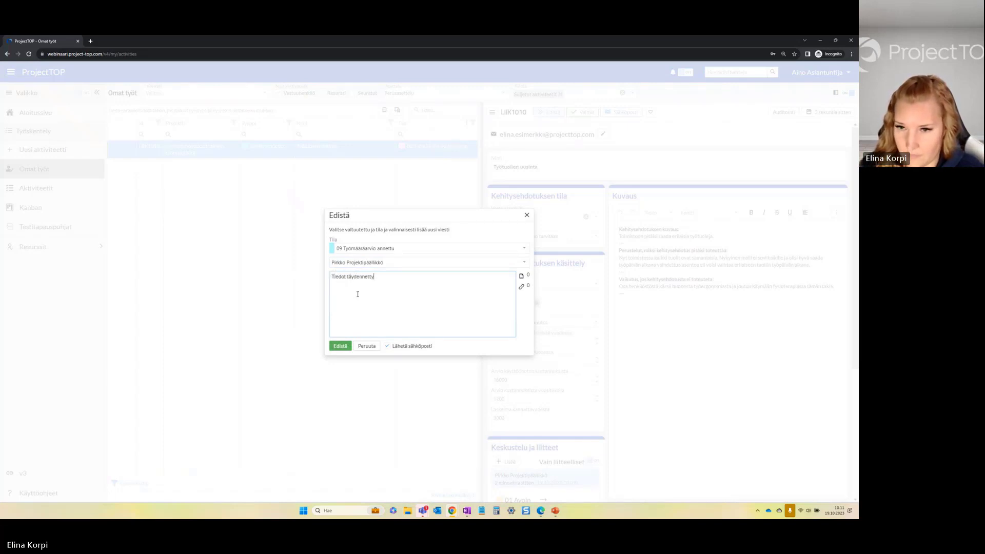
text(.)
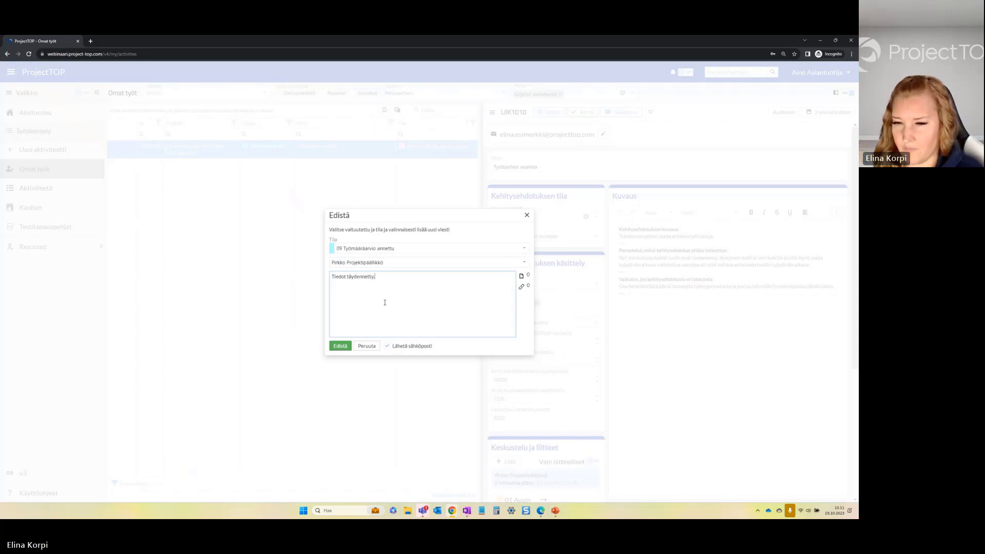
click(387, 346)
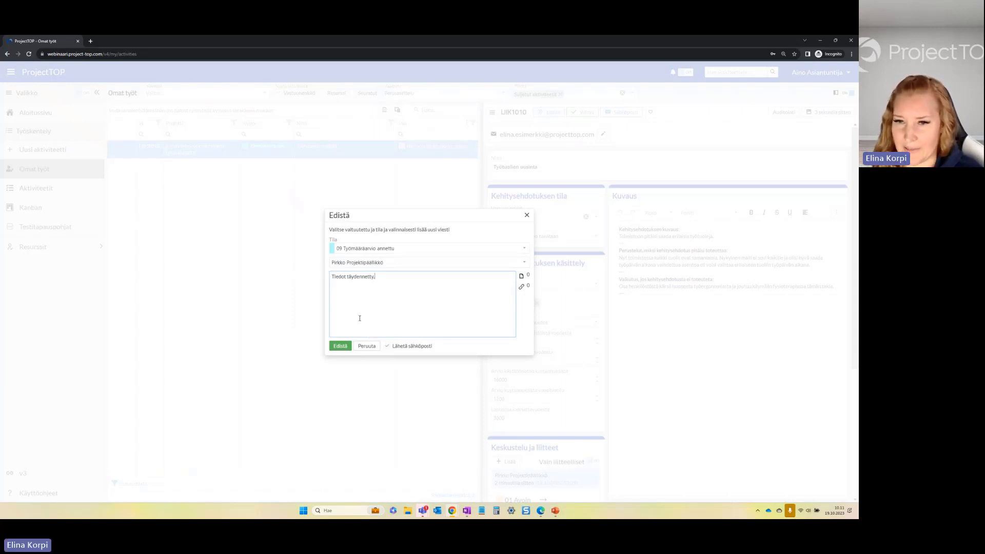
click(340, 346)
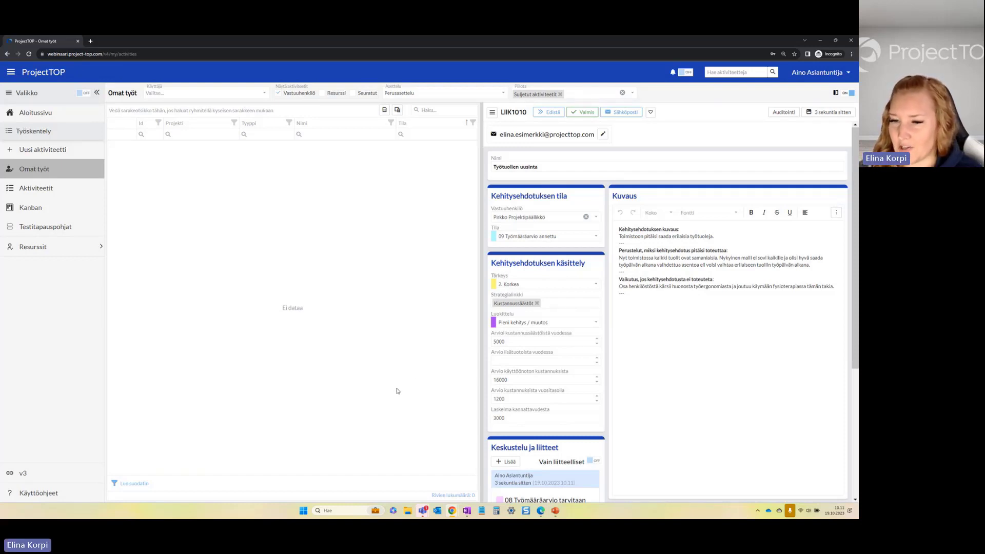
Switch to the project manager's Chrome window and set the proposal's status to 11 Odottaa päätöstä with the message "Onko meillä budjettia vielä jäljellä?"
mouse_move(453, 513)
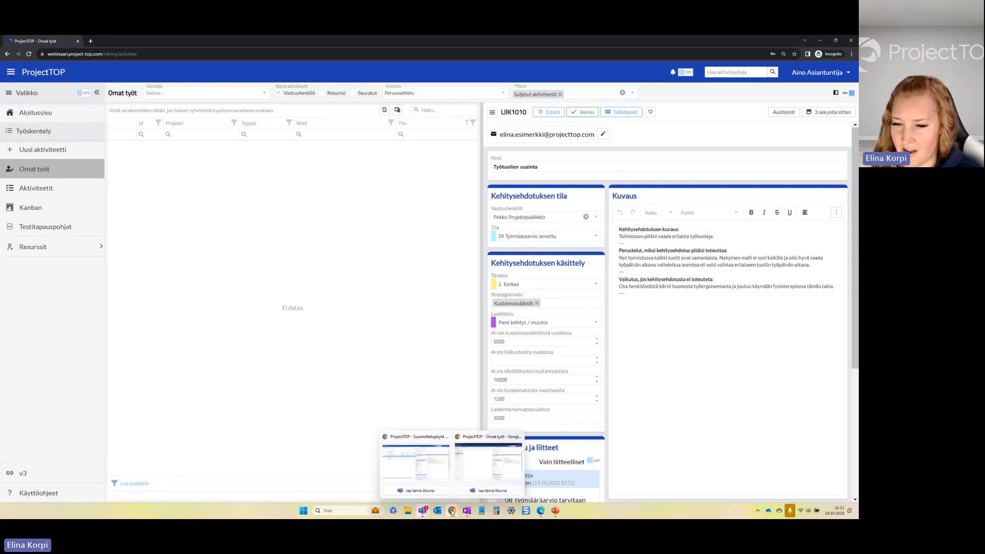
click(418, 442)
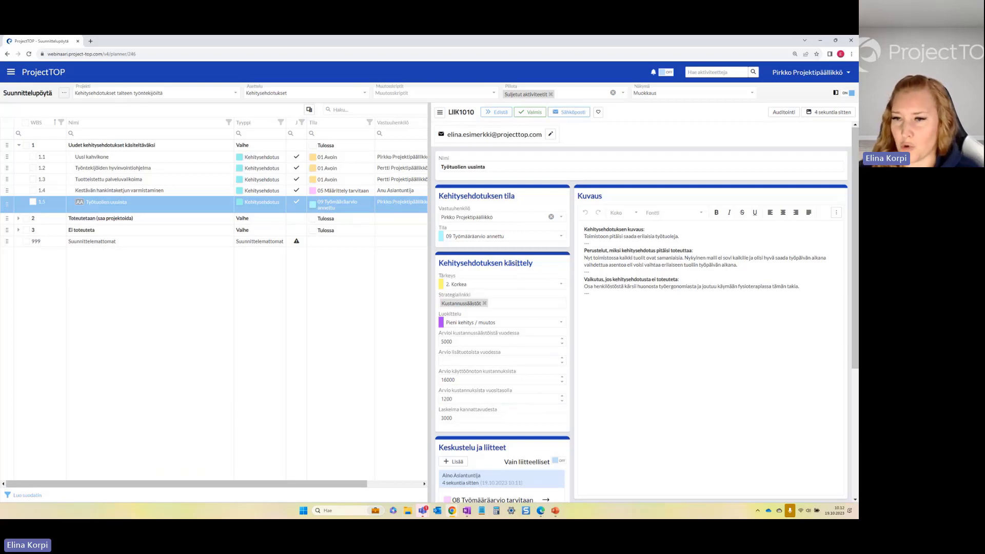
click(477, 237)
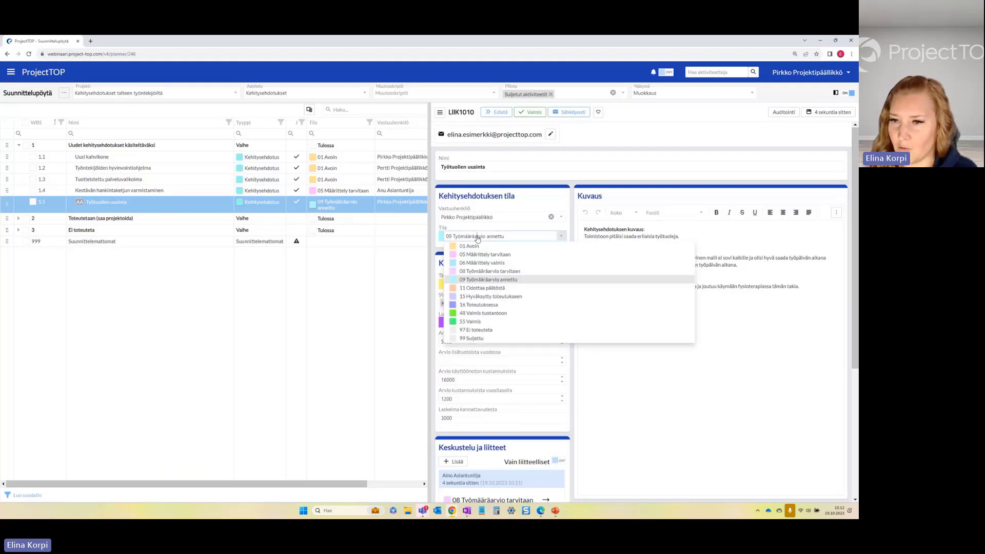
click(487, 288)
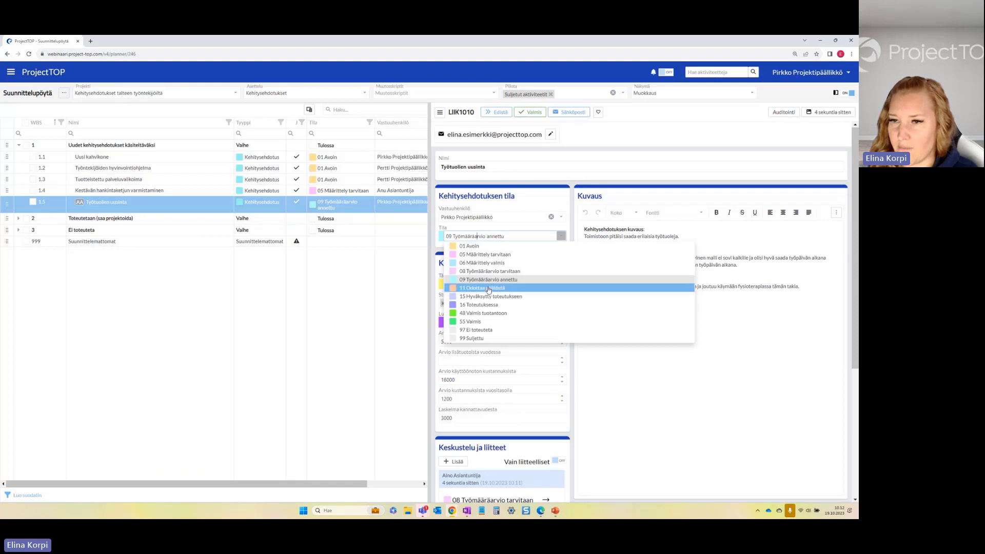
click(414, 287)
text(Onko)
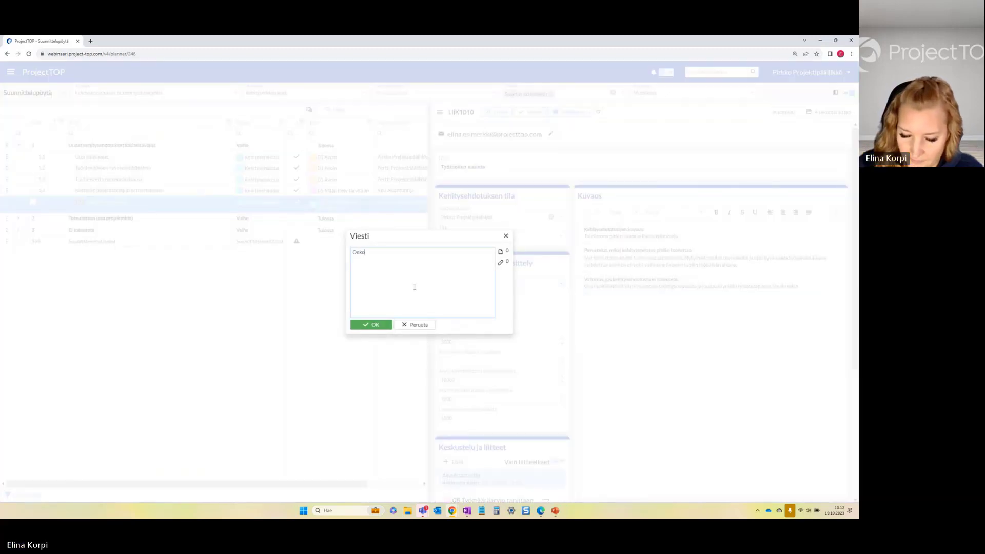
text( meillä bu)
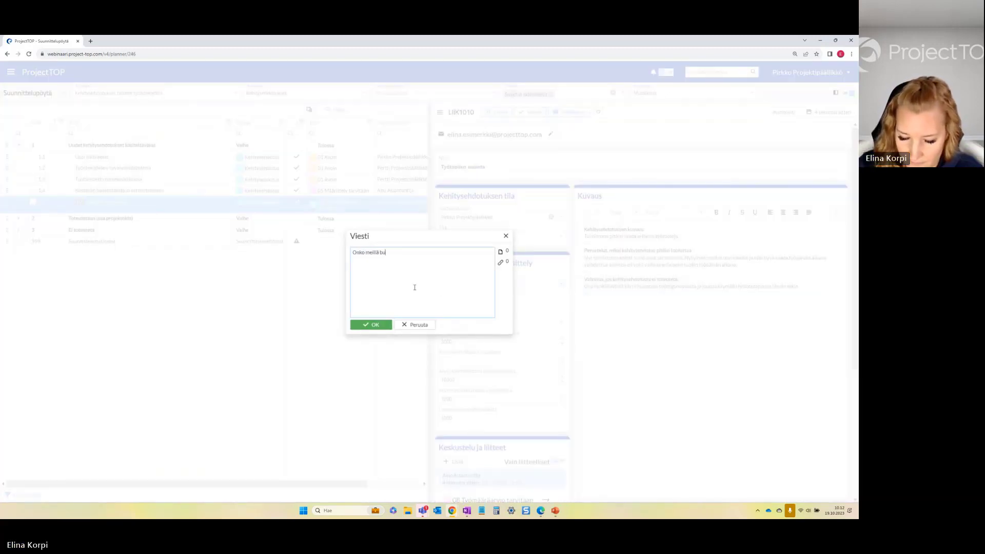
text(djettia vi)
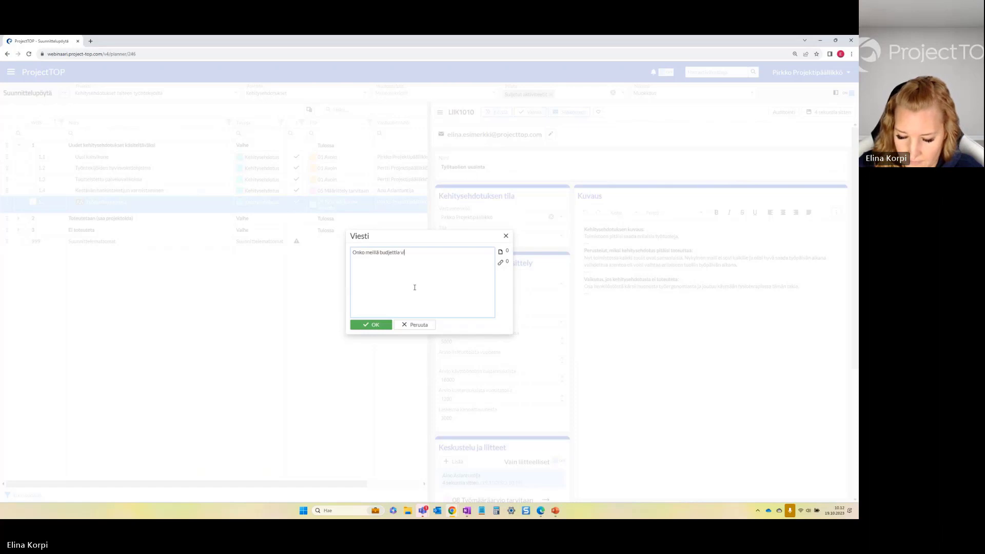
text(elä jäljellä?)
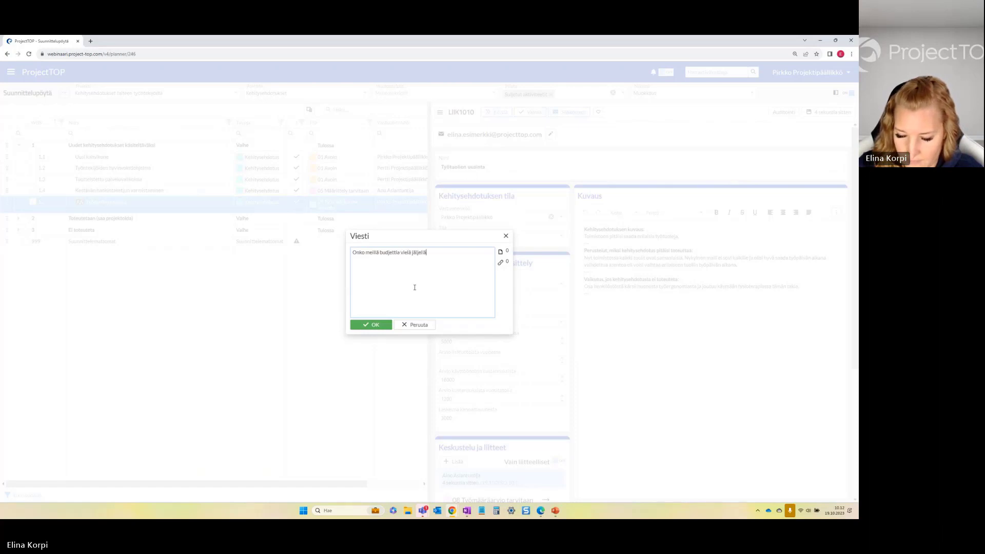
click(379, 327)
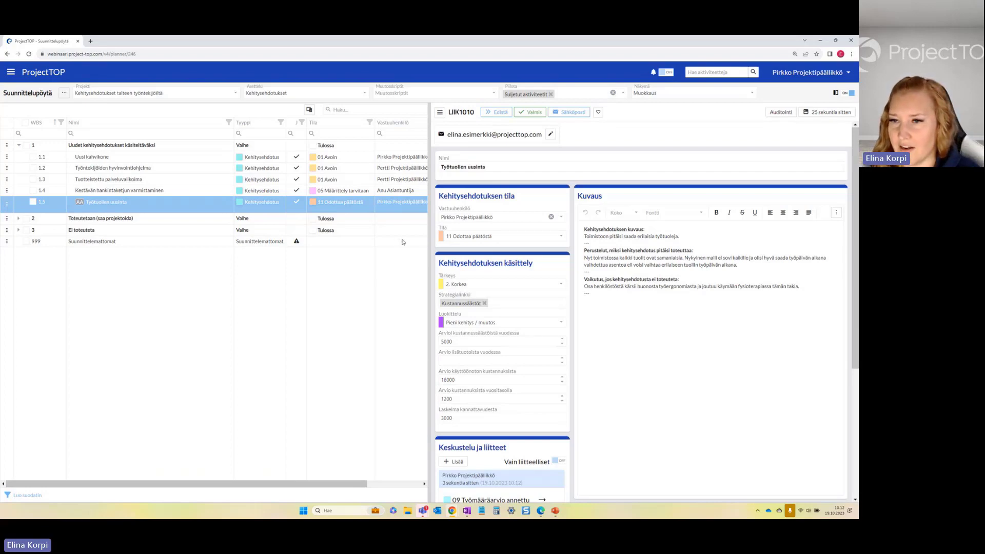
Set the proposal's status to 15 Hyväksytty toteutukseen with the message "Saa projektoida."
click(468, 237)
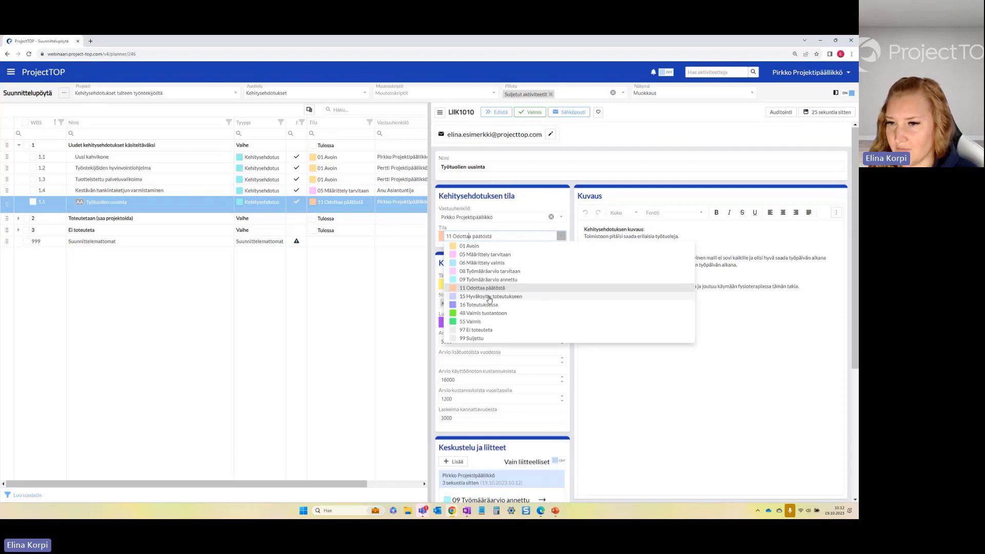
click(489, 296)
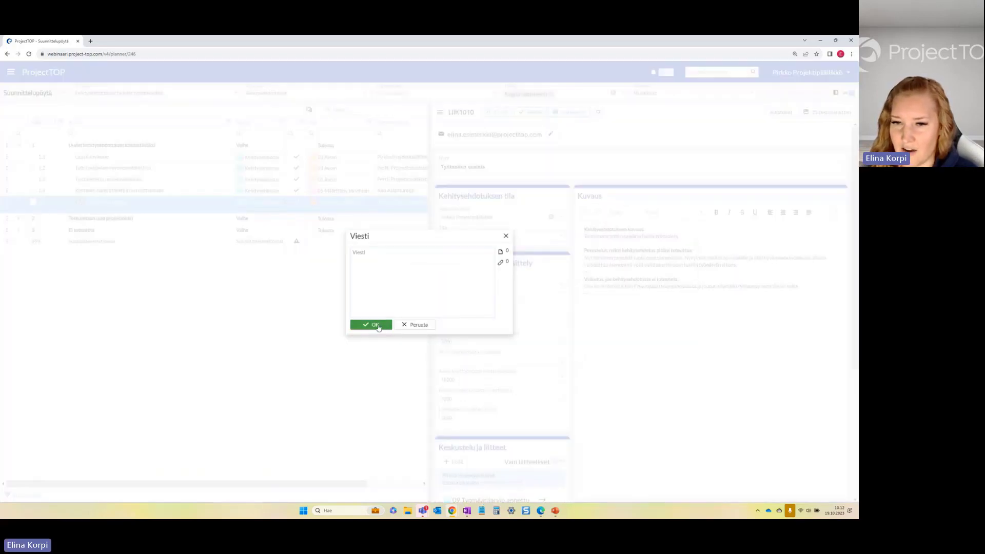
click(383, 300)
text(S)
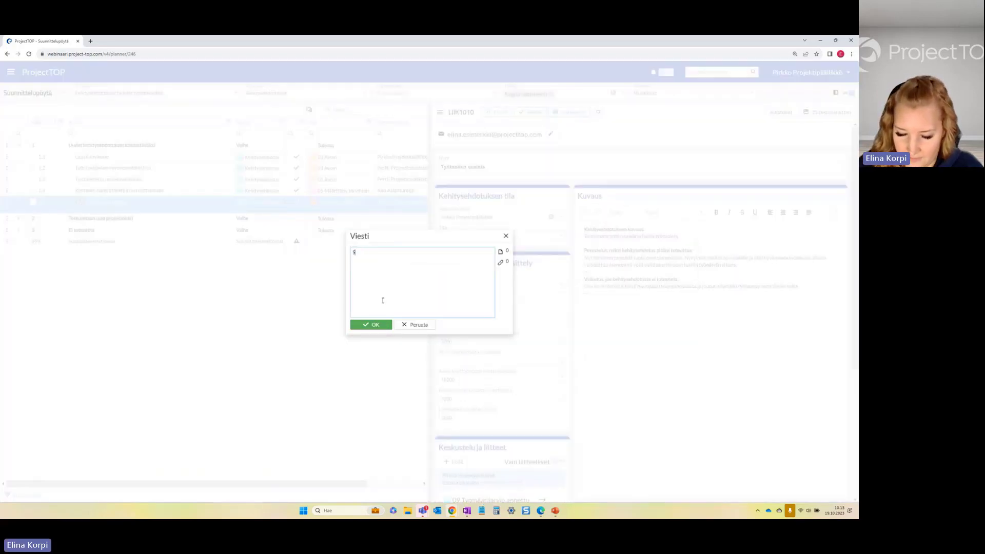
text(aa projektoid)
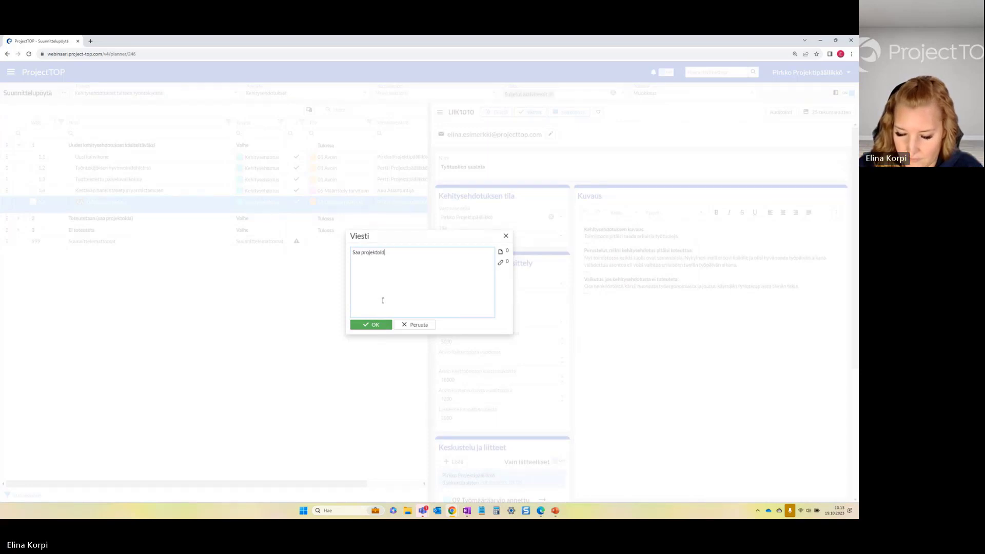
text(a)
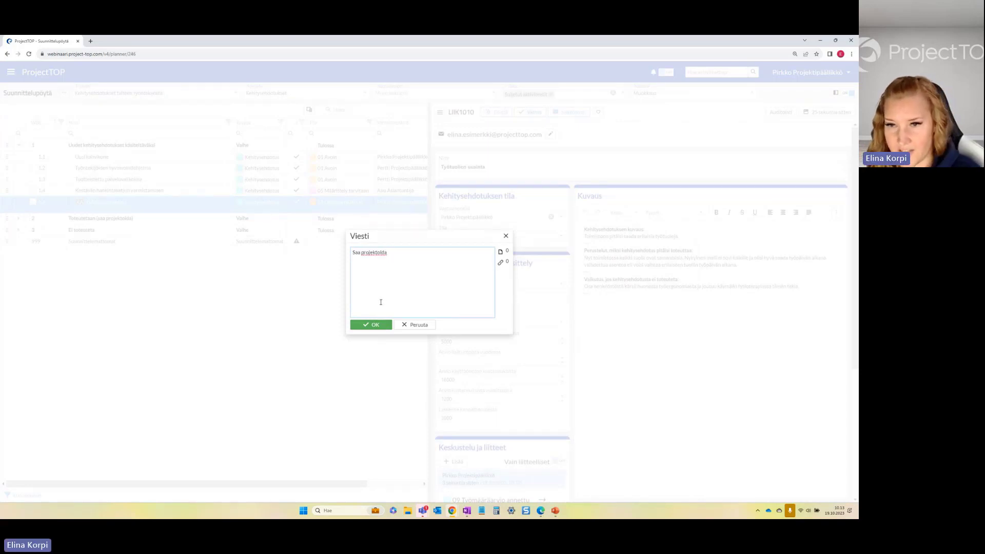
text(.)
click(382, 330)
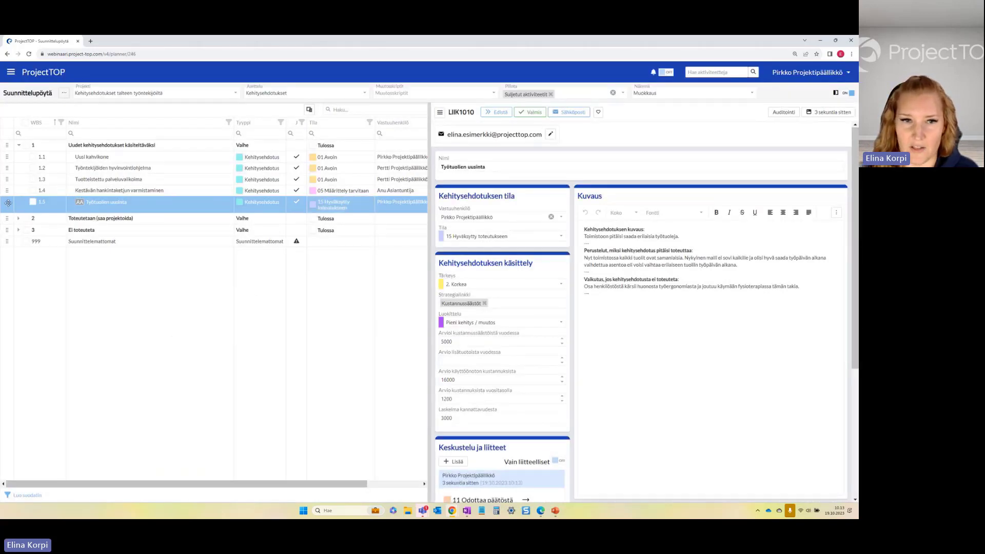
Move the Työtuolien uusinta proposal into the Toteutetaan (saa projektoida) phase, then expand that phase and select the proposal there
drag(8, 203, 101, 219)
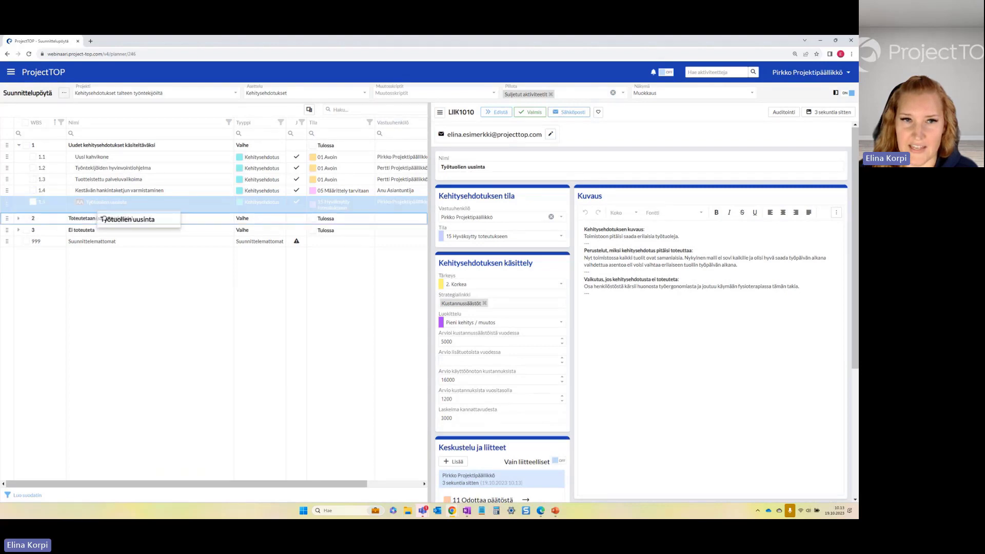
drag(130, 219, 121, 221)
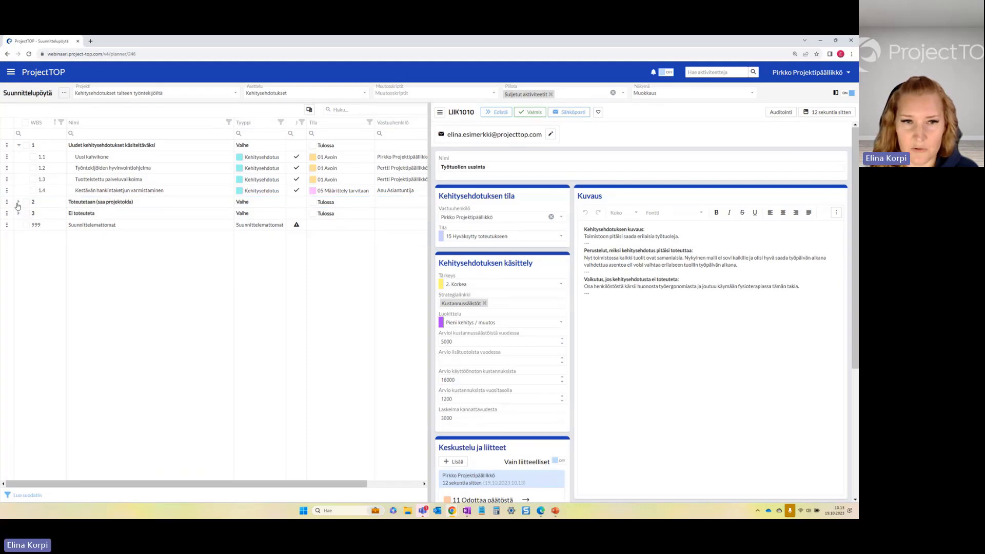
click(18, 202)
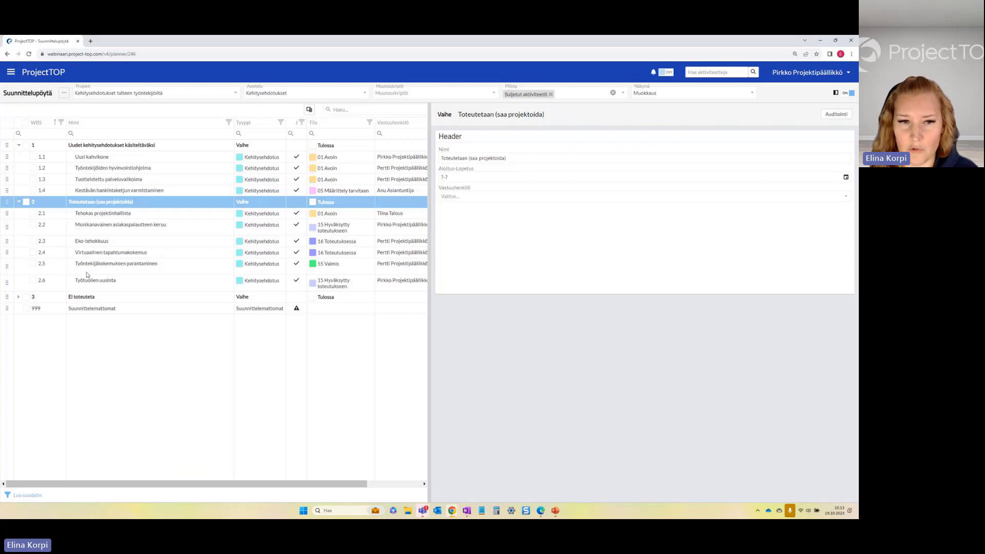
click(55, 288)
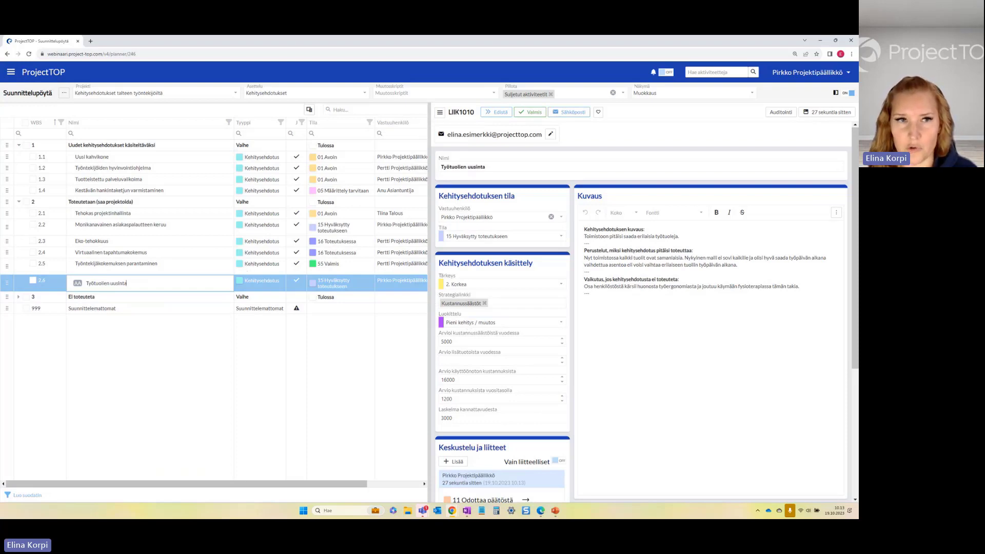
Create a project from the *C-projektipohja template, named Työtuolien uusinta, under the Muut projektit programme with the default copy options
click(11, 73)
mouse_move(54, 226)
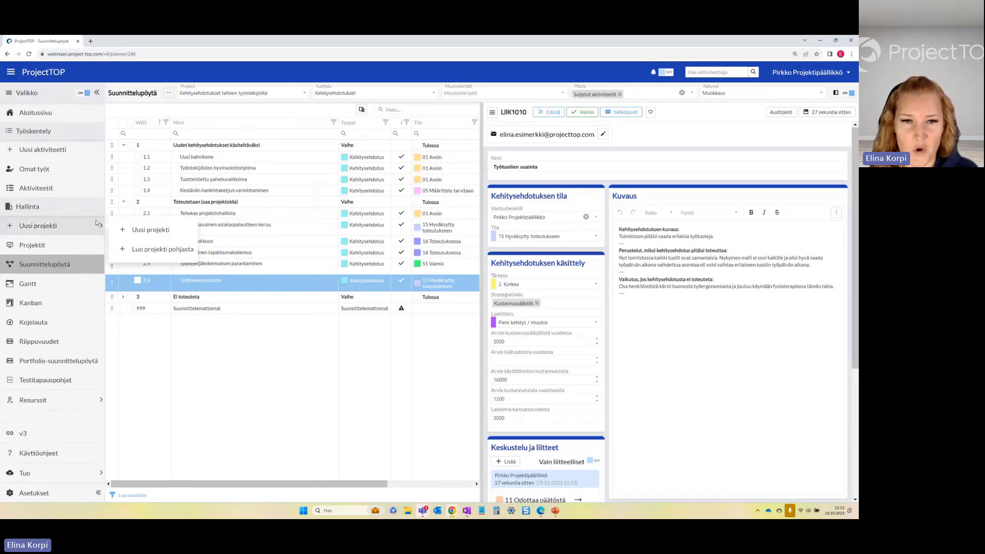
click(141, 250)
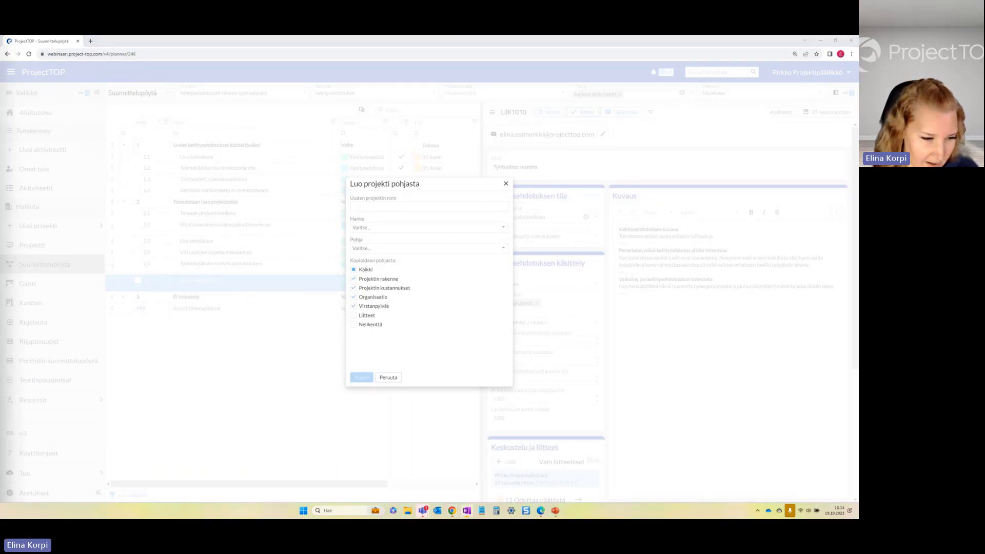
click(386, 205)
text(Työtuolien uusinta)
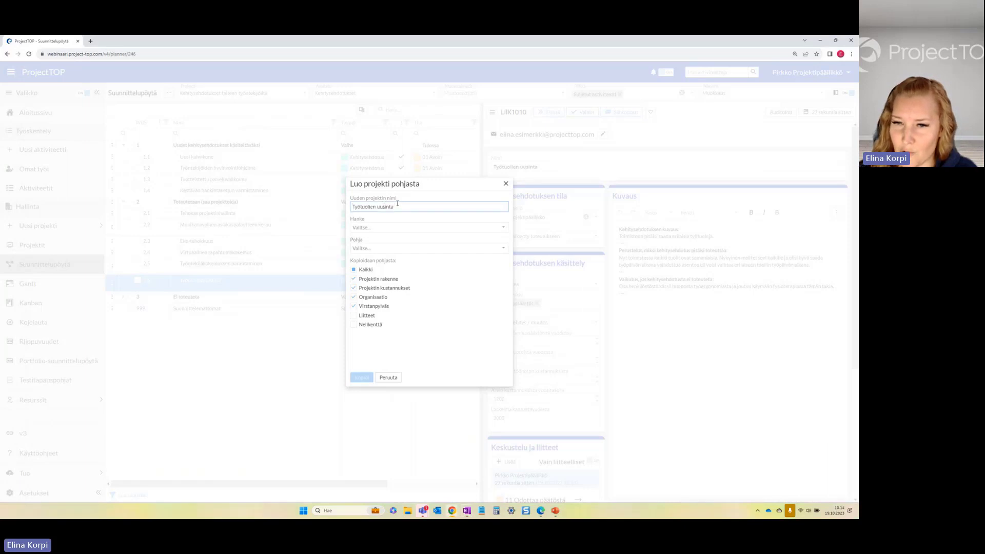
click(366, 231)
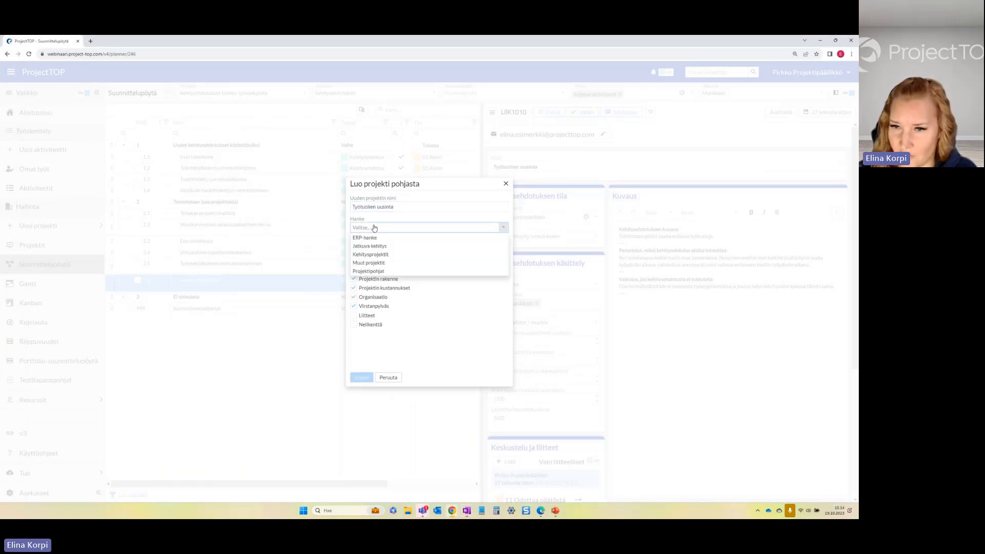
click(375, 263)
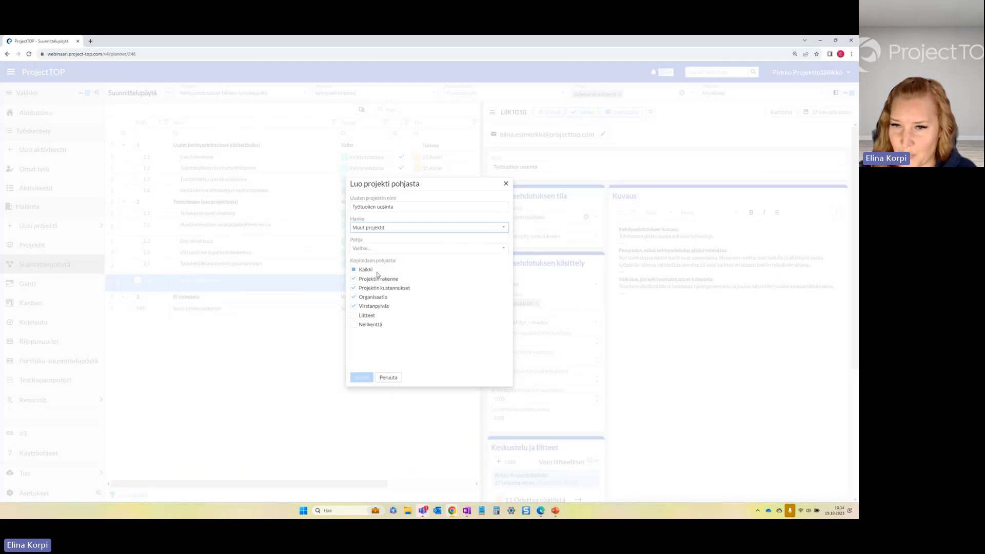
click(375, 252)
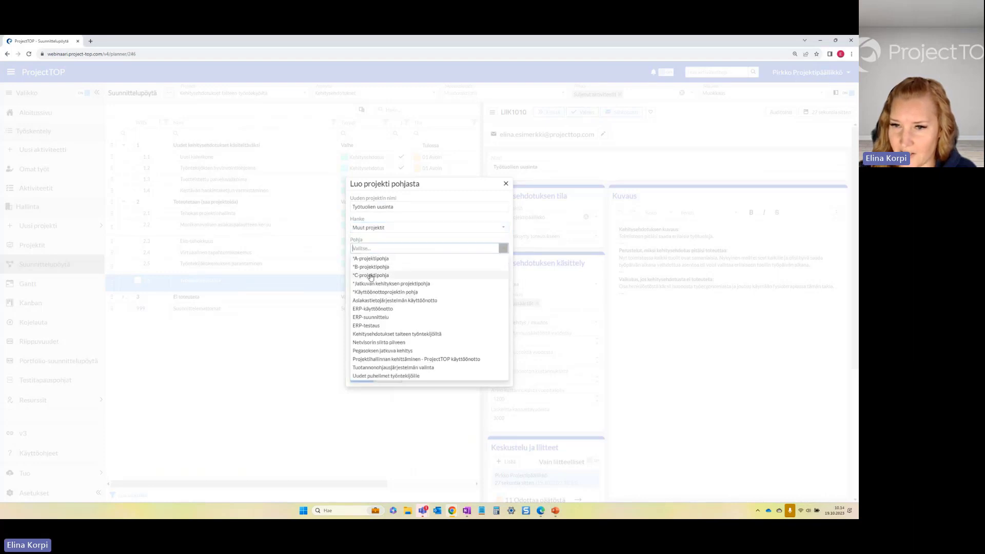
click(380, 275)
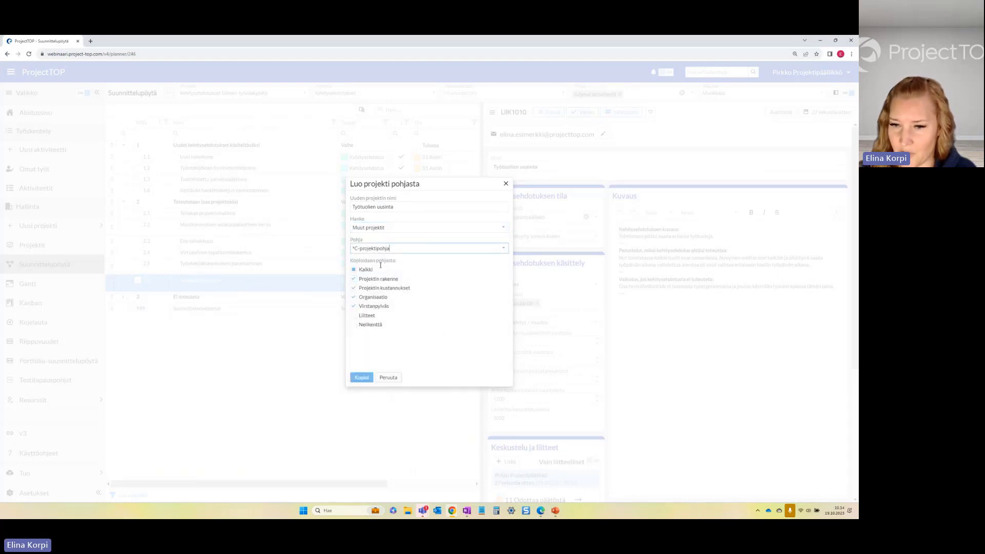
click(361, 378)
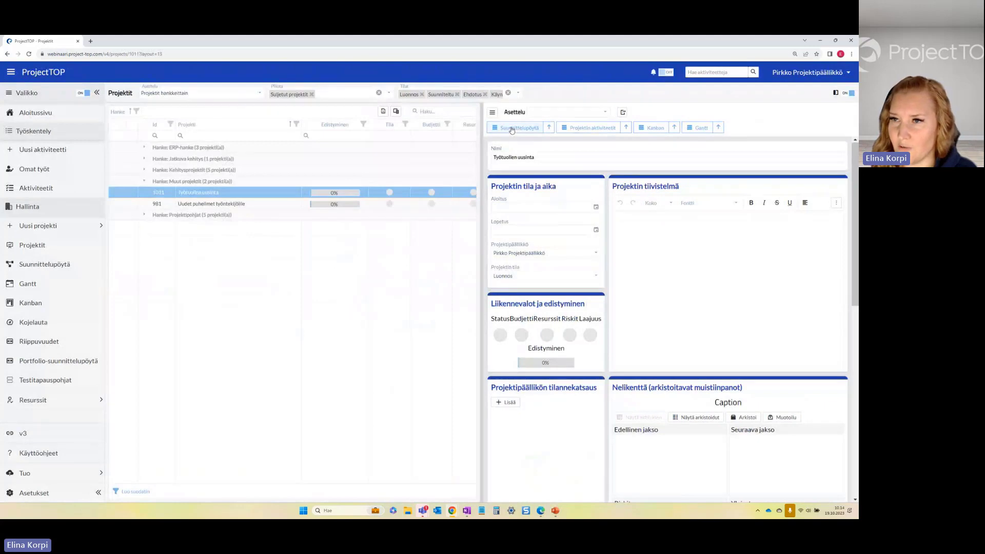
Open the new Työtuolien uusinta project in the Suunnittelupöytä and reload the page to view its phase structure
click(512, 130)
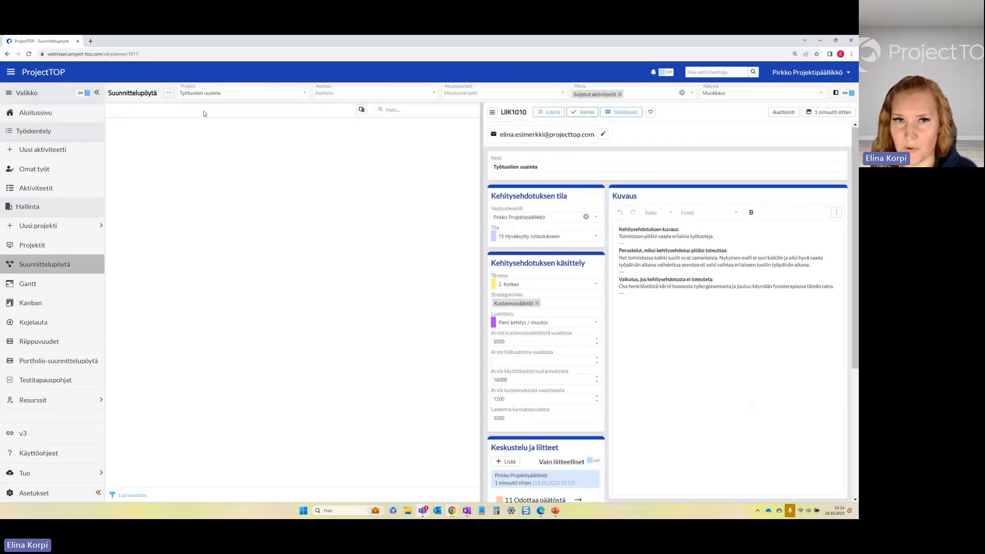
click(29, 54)
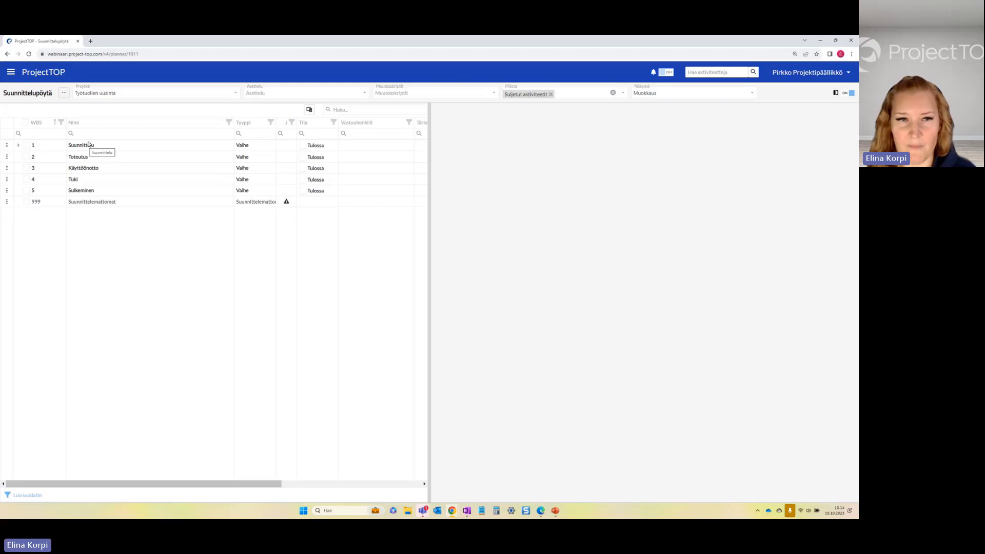
click(73, 134)
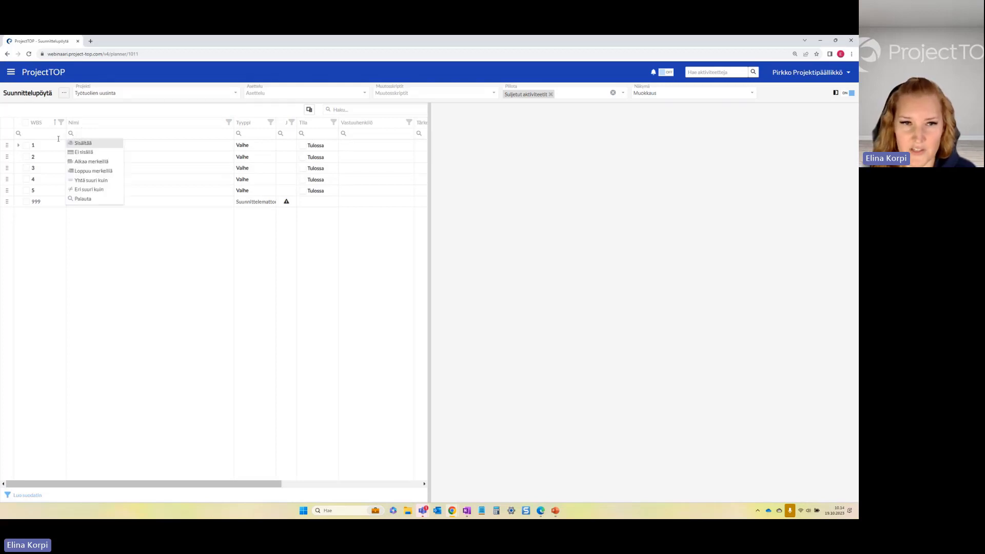
click(180, 266)
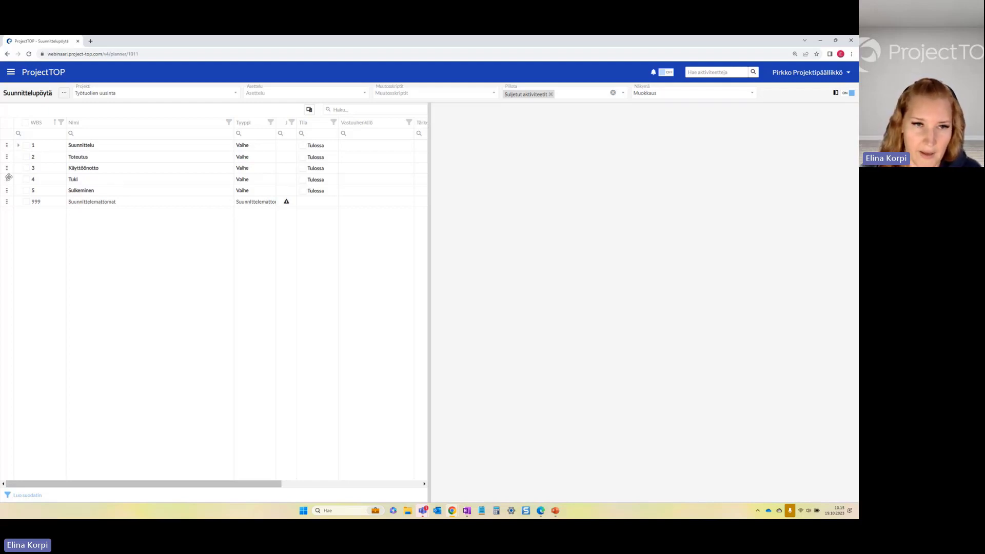
Create a new form named Virheraportti in the Lomakkeet settings
click(10, 74)
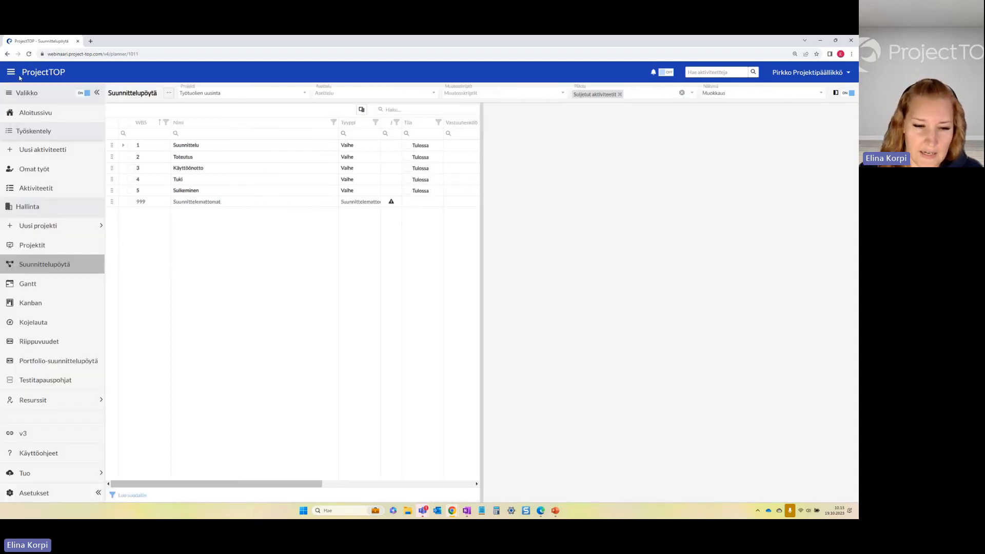
click(30, 495)
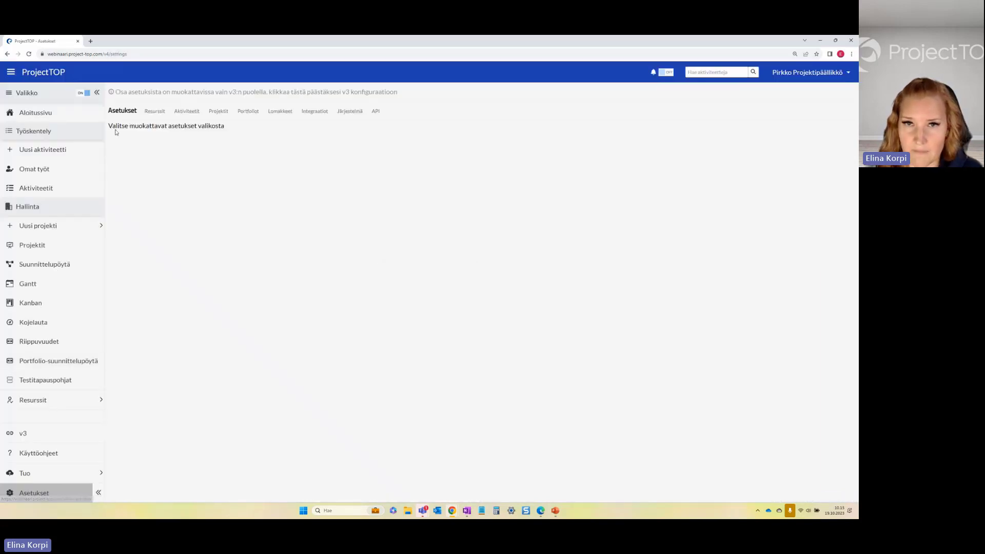
click(281, 112)
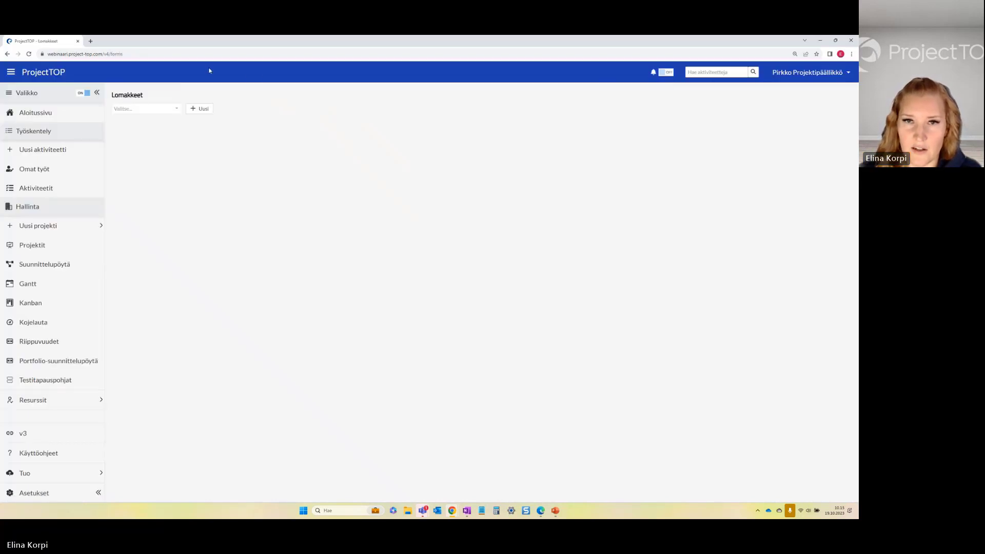
click(201, 109)
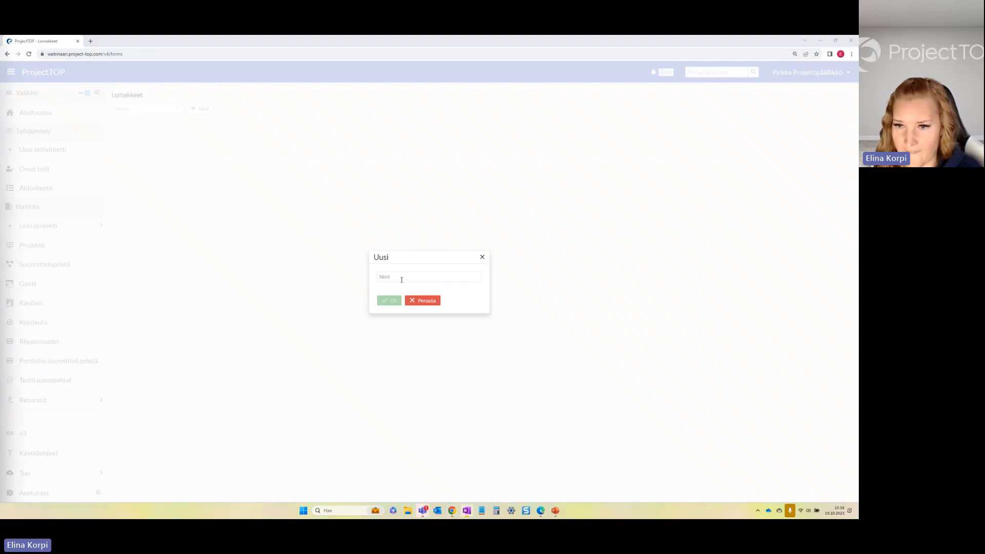
click(400, 277)
text(Virheraportti)
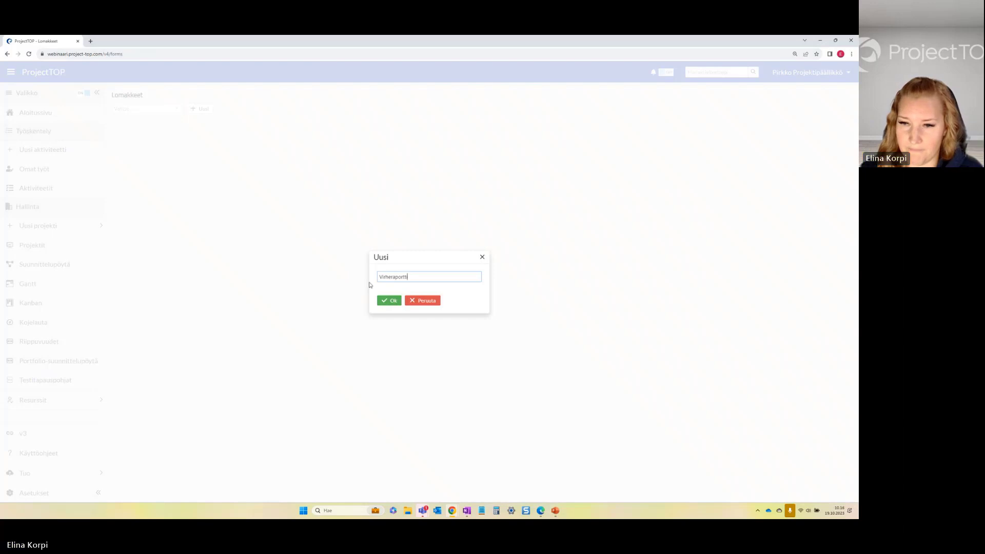
click(389, 302)
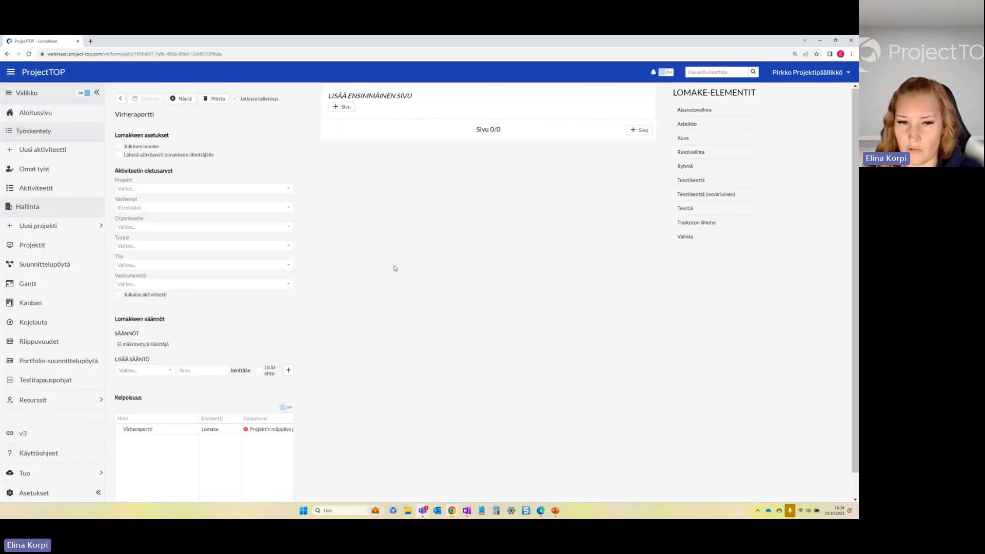
Make the form public and set its default project to Pegasoksen jatkuva kehitys with Lomakkeelta tulleet virheraportit as the parent
click(96, 93)
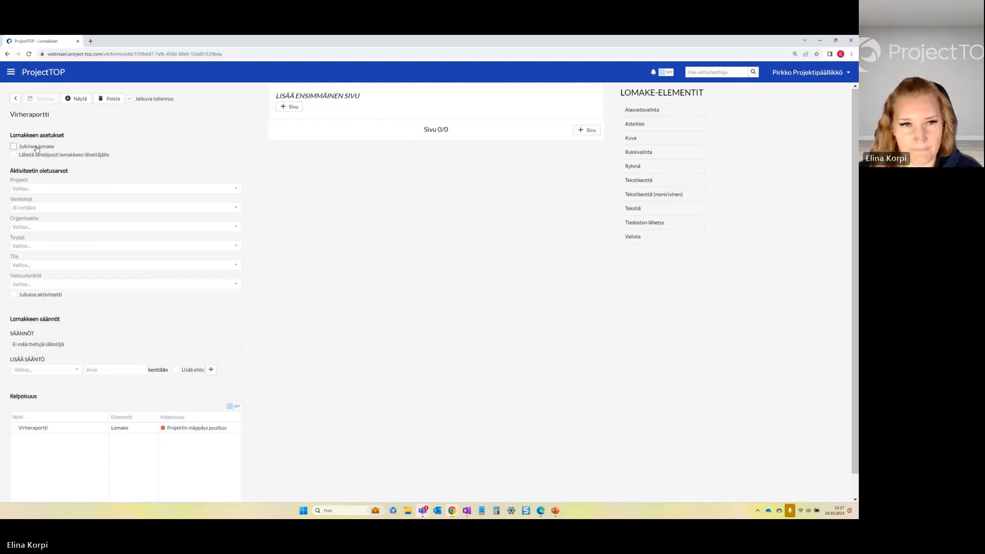
click(14, 148)
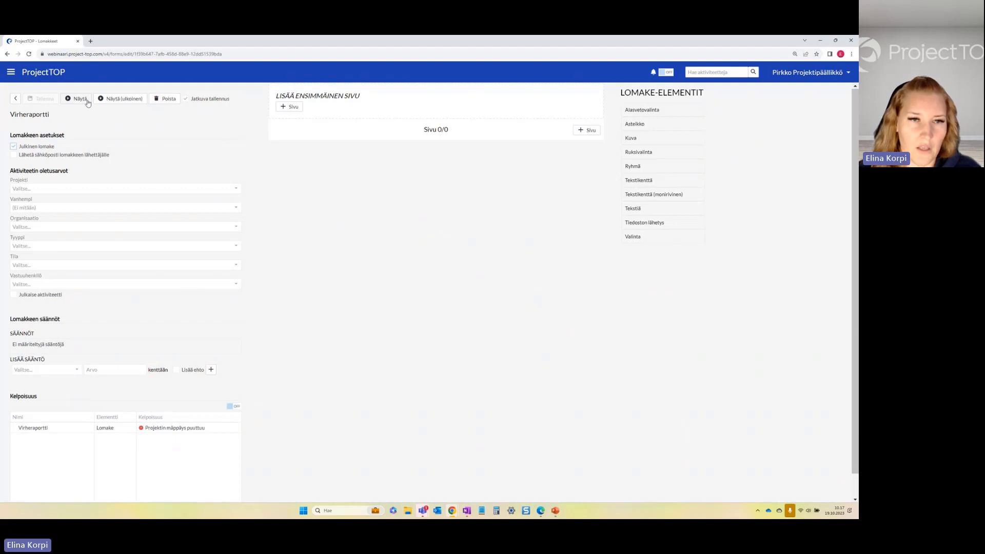
click(29, 190)
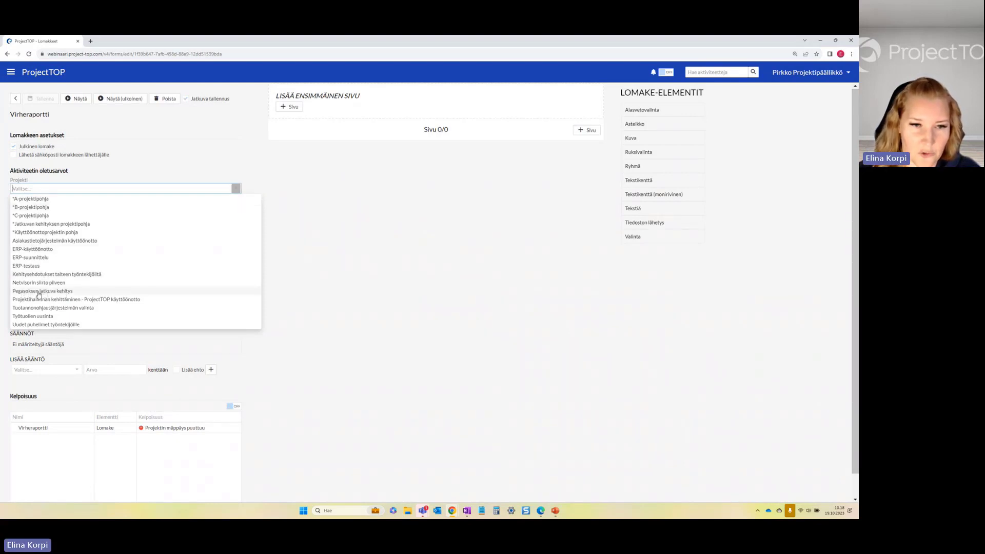
click(44, 292)
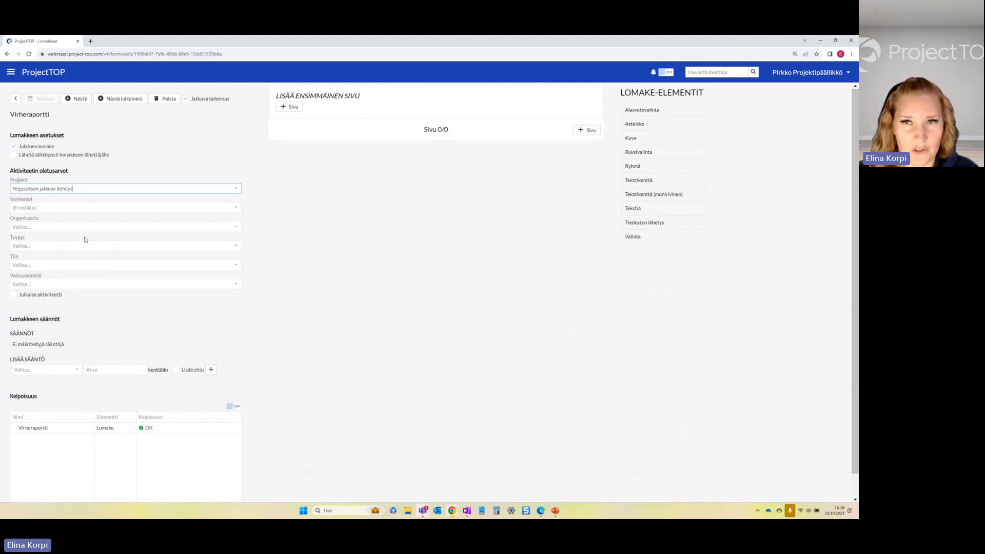
click(37, 209)
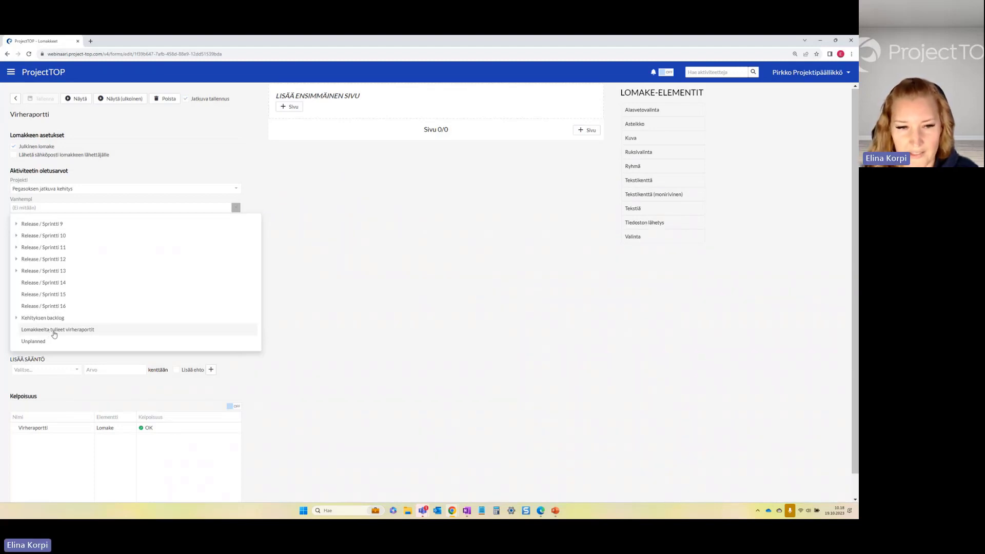
click(55, 334)
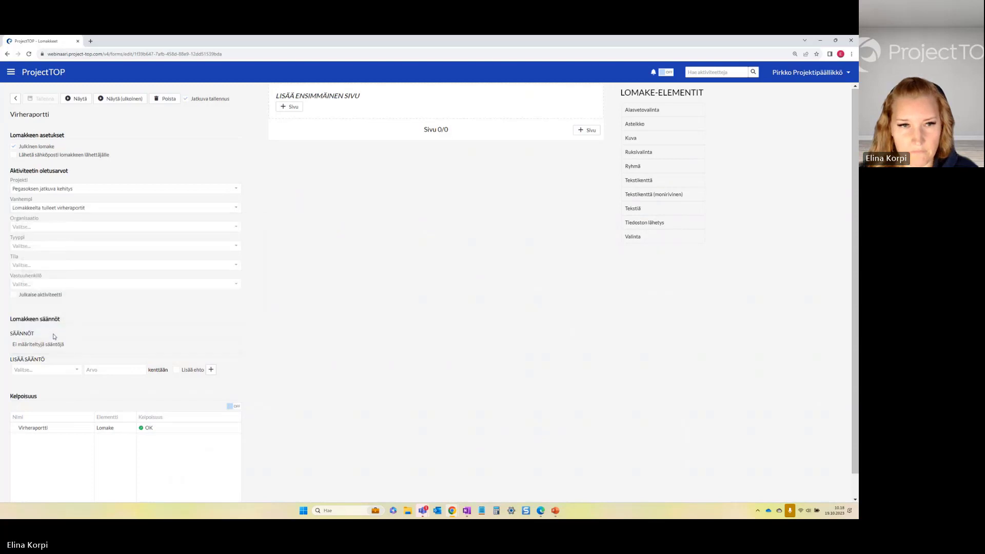
Set the form's activity defaults to organisation Liiketoiminta, type Havainto and status 01 Avoin
click(38, 226)
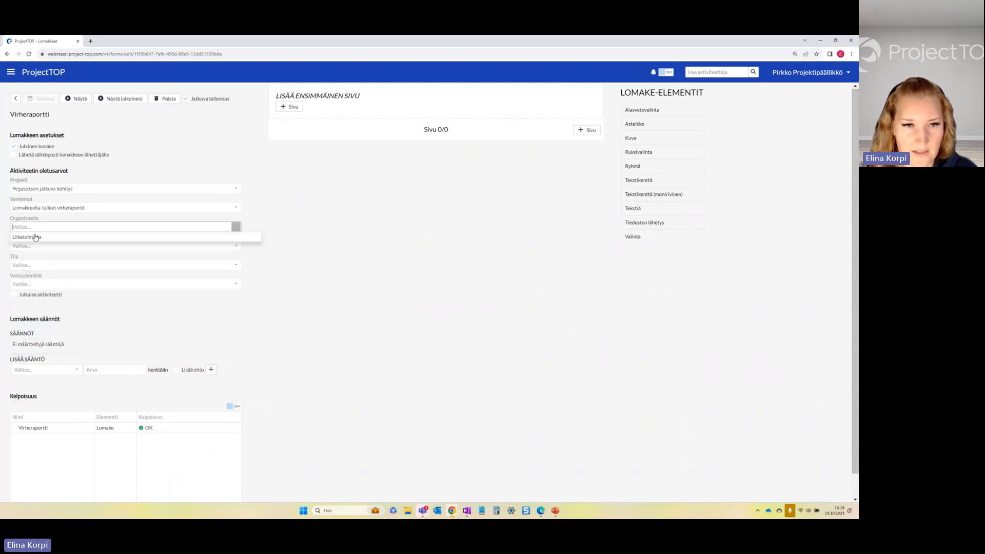
click(33, 239)
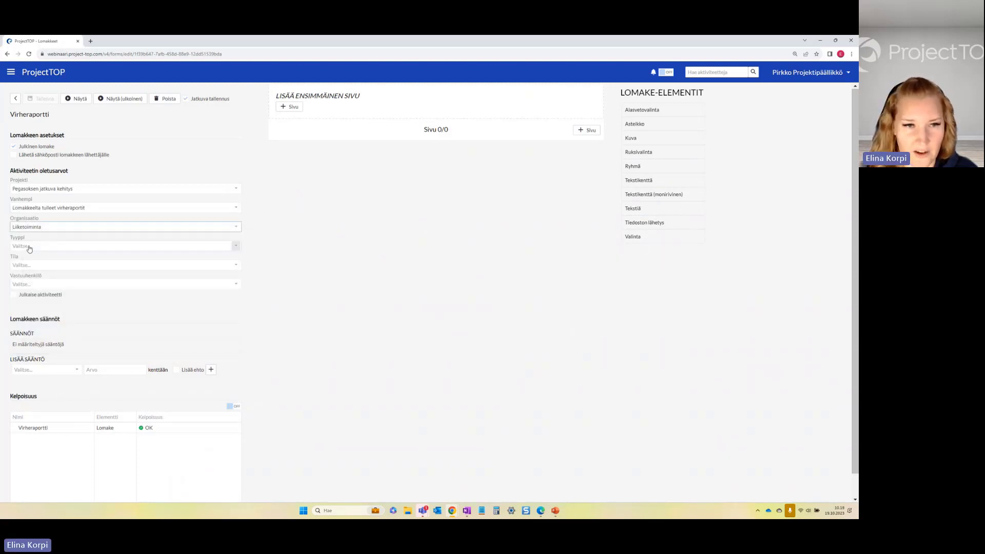
click(35, 249)
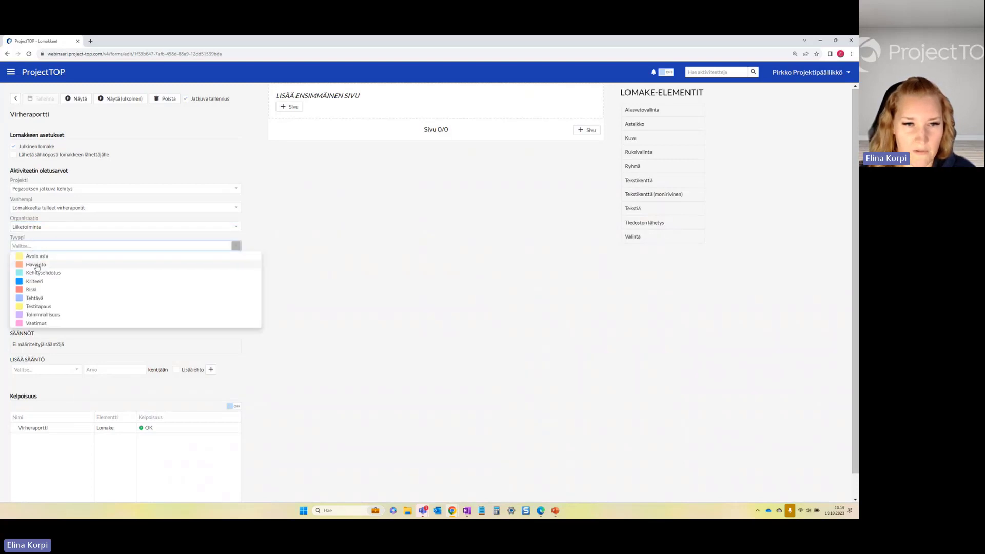
click(56, 266)
click(53, 265)
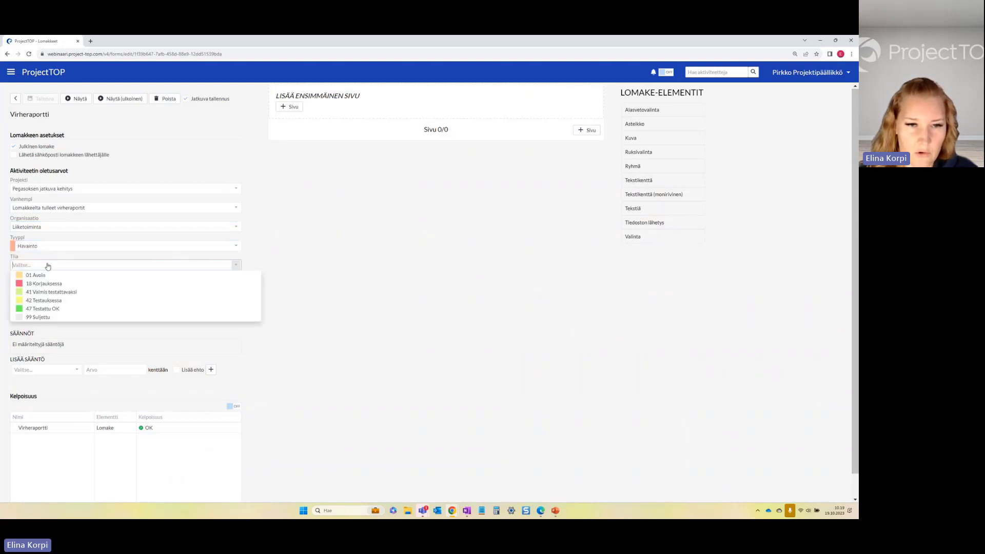
click(38, 275)
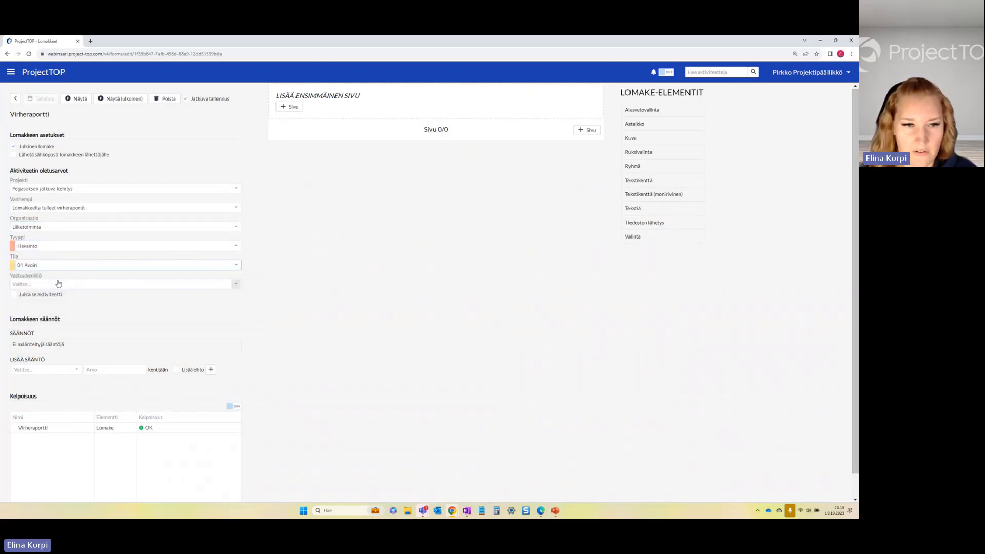
Choose a project manager as the form's default responsible person and enable Julkaise aktiviteetti
click(45, 285)
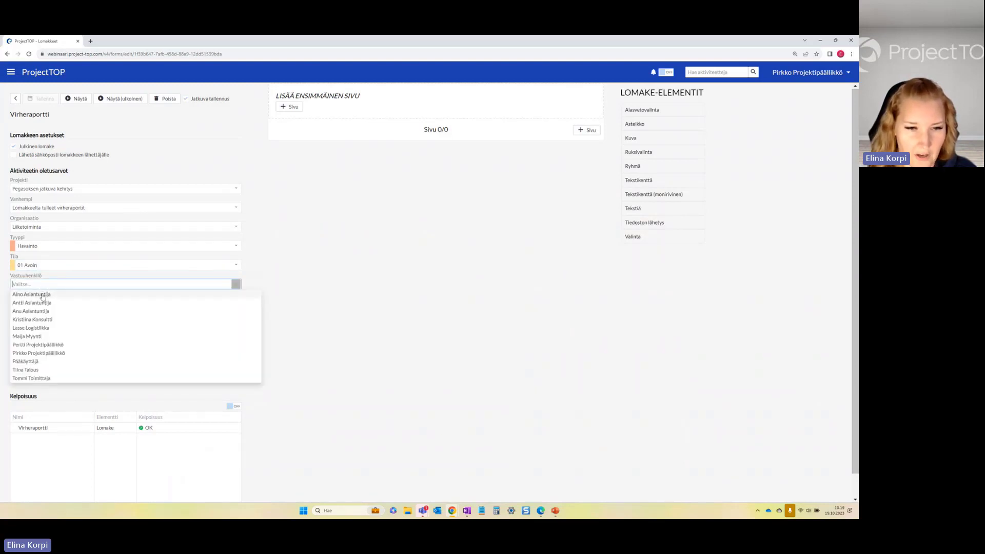
click(31, 345)
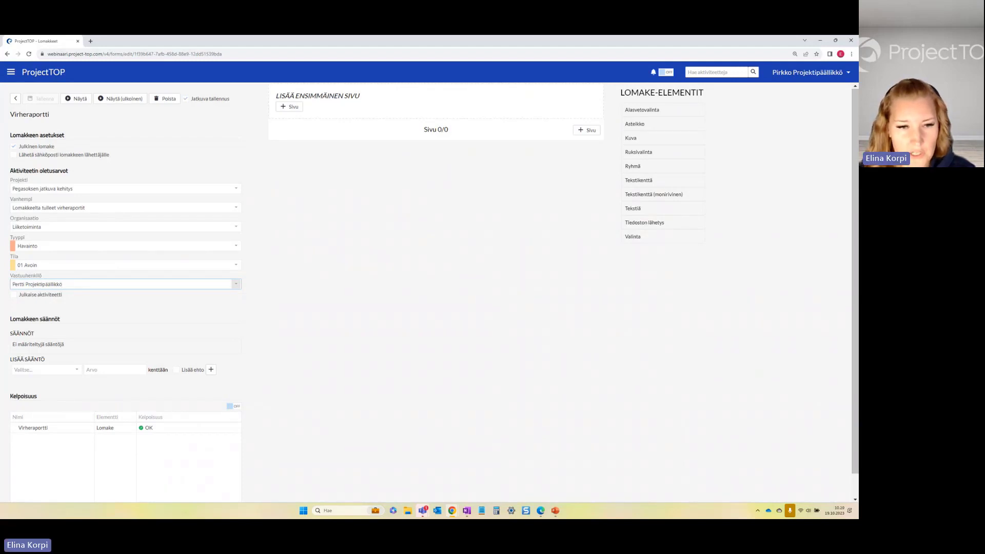
click(14, 295)
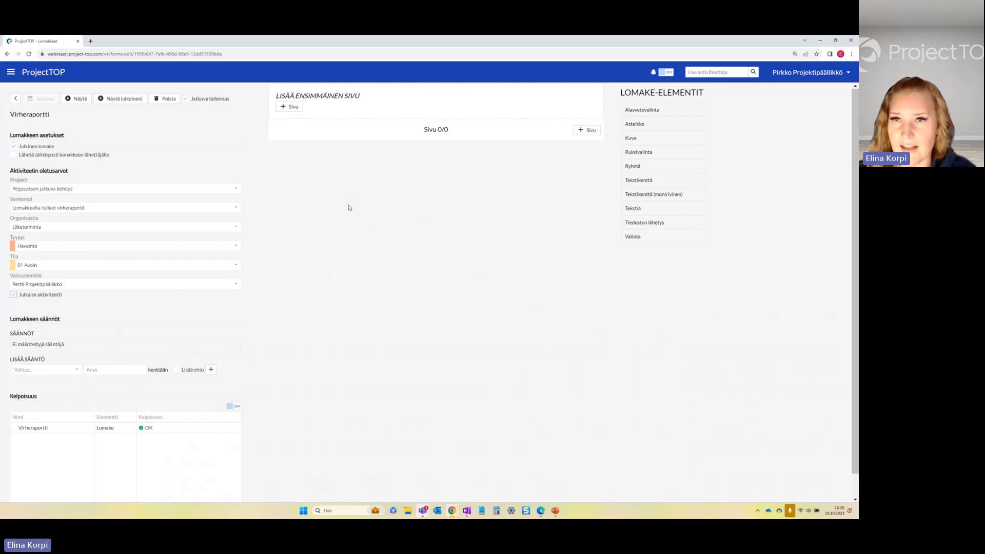
Add the form's first page and place a Tekstiä element on it with the text Virheraportti
click(292, 108)
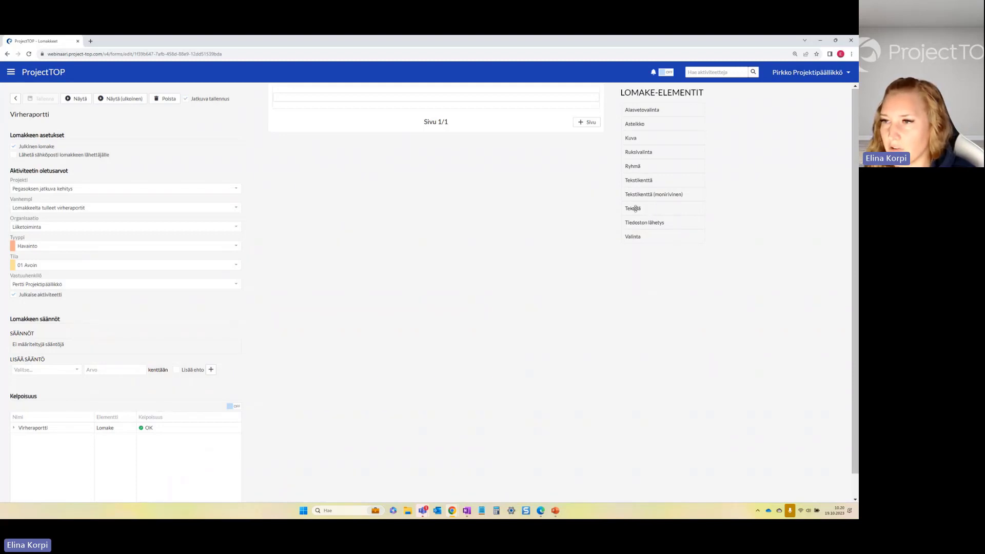
drag(637, 207, 374, 96)
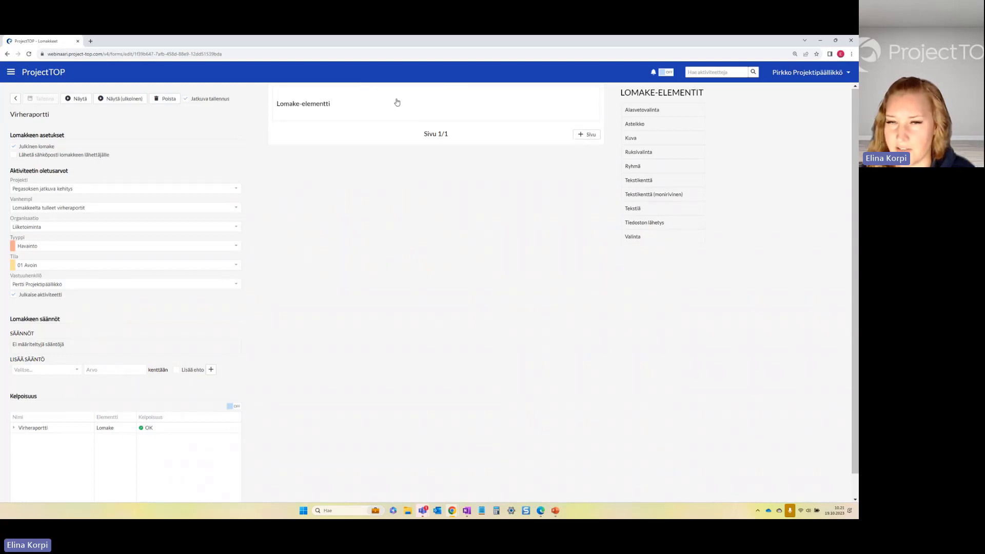
click(290, 106)
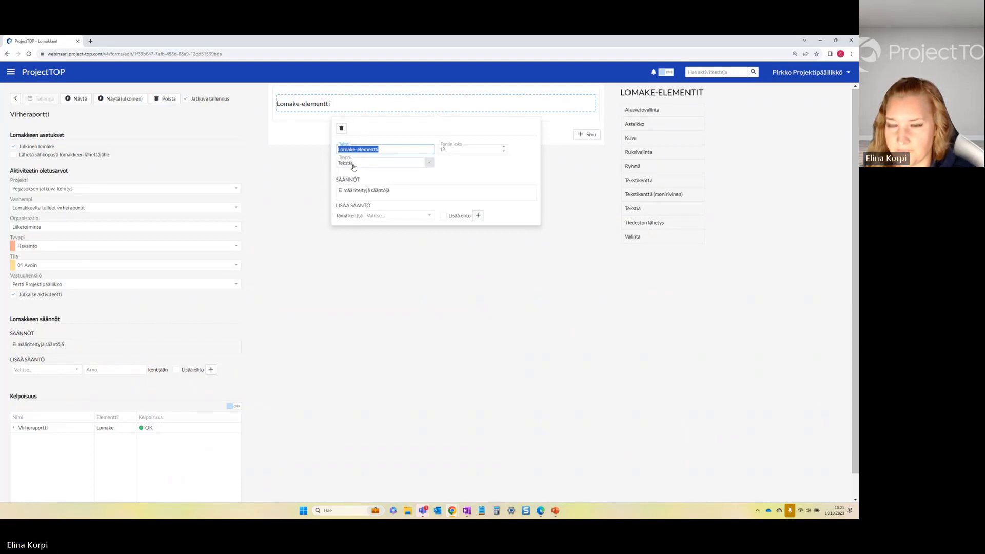
click(429, 164)
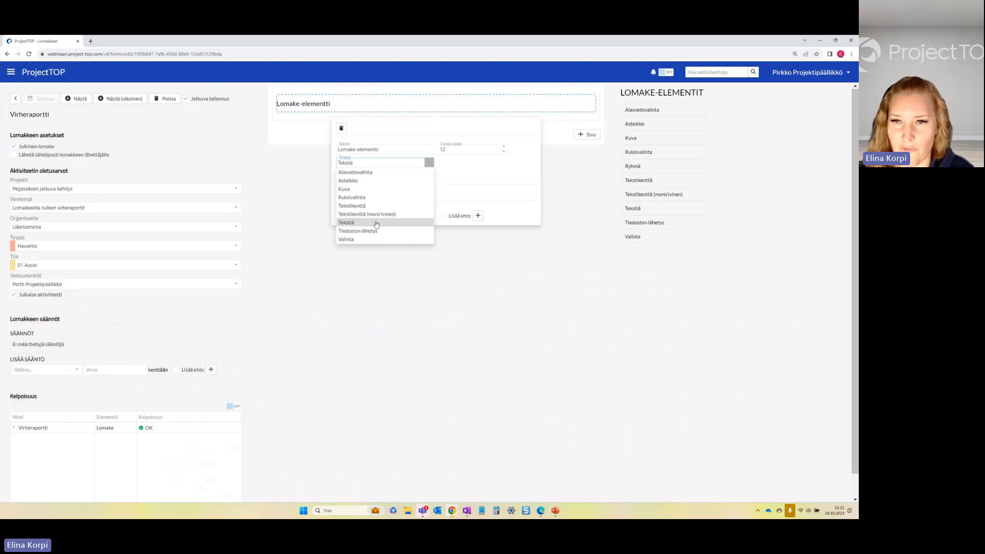
click(432, 165)
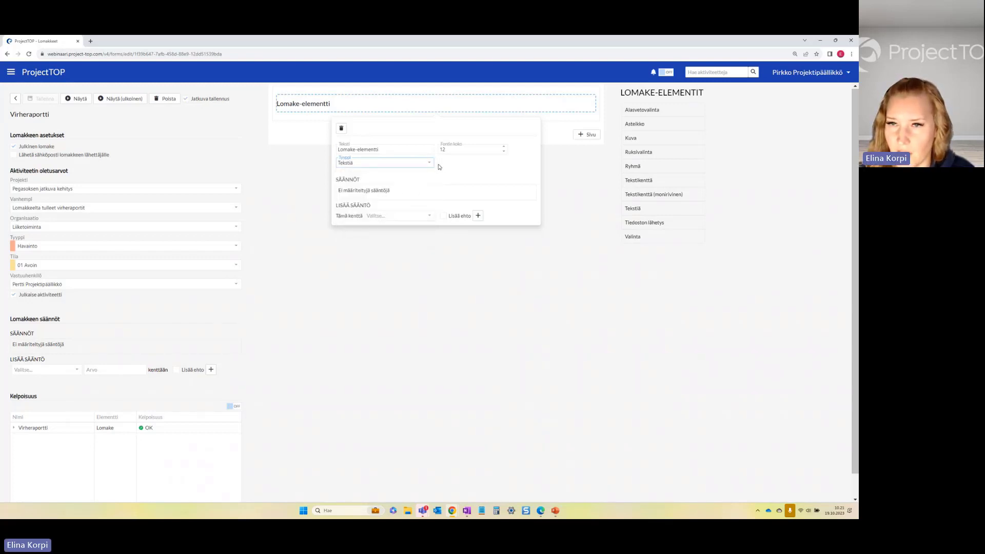
triple_click(361, 148)
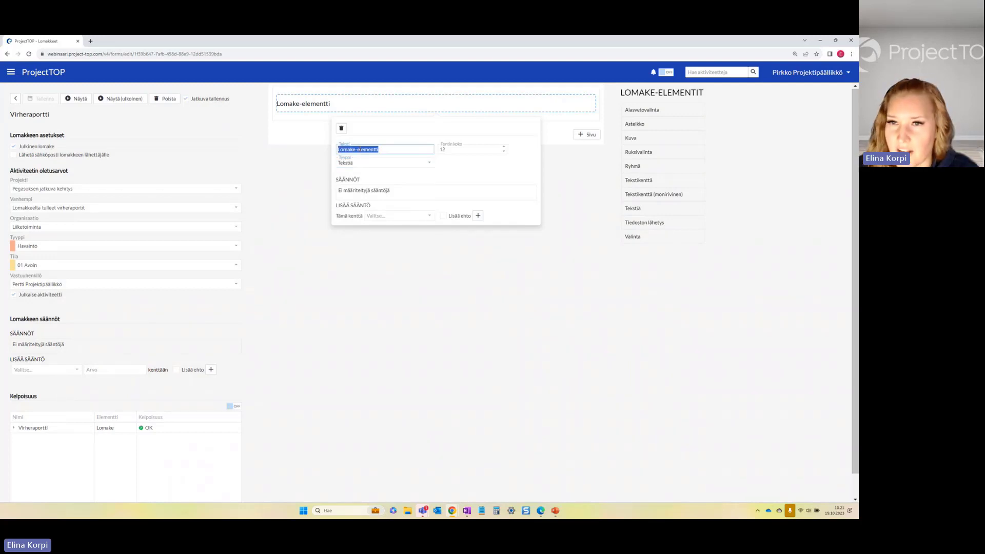
text(Virheraportti)
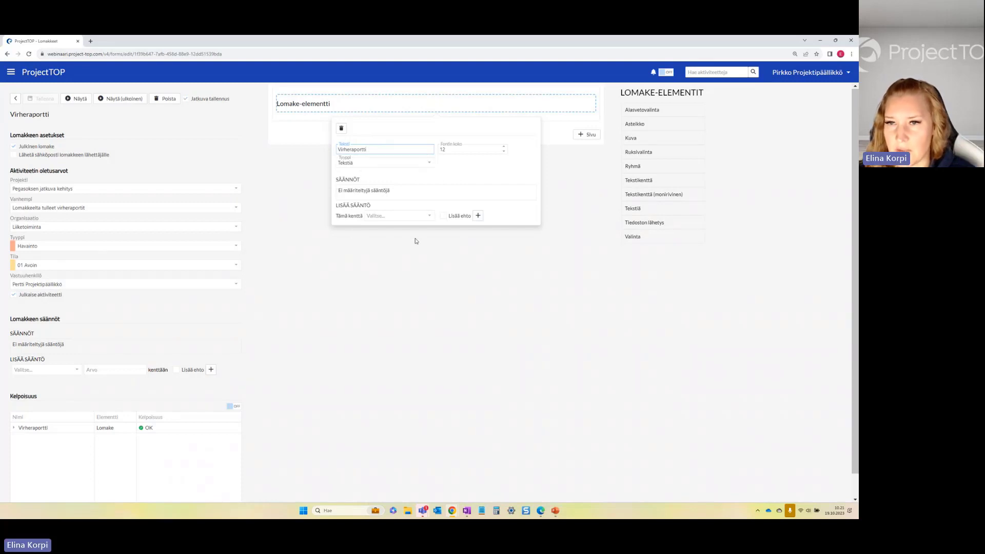
click(478, 172)
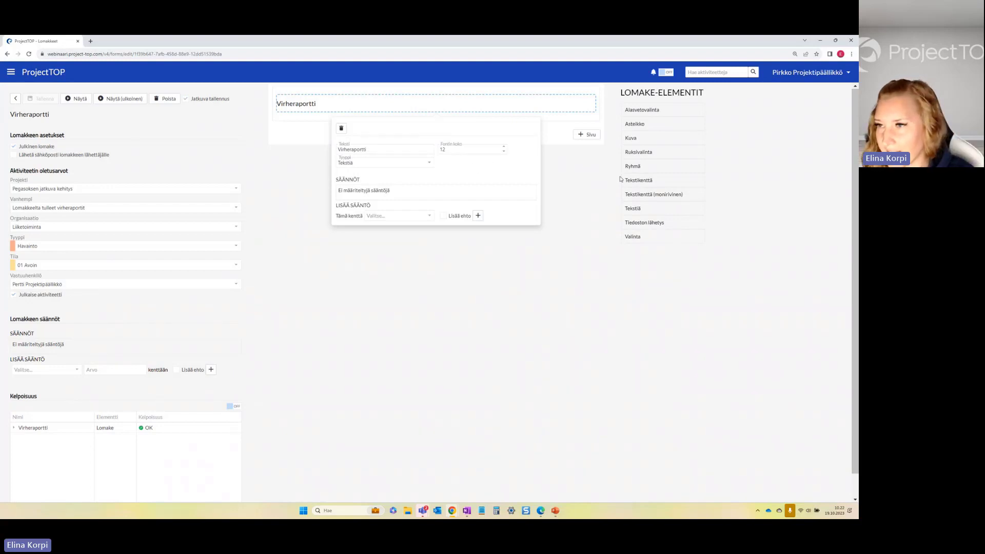
Add a Tekstikenttä element below the Virheraportti heading and label it Virheen nimi/otsikko
drag(648, 180, 310, 123)
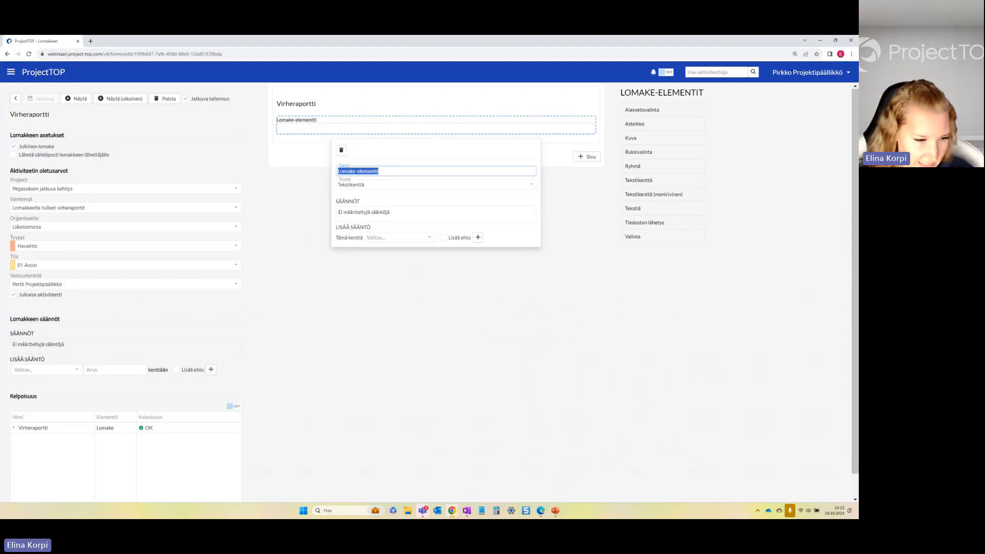
key(alt+Tab)
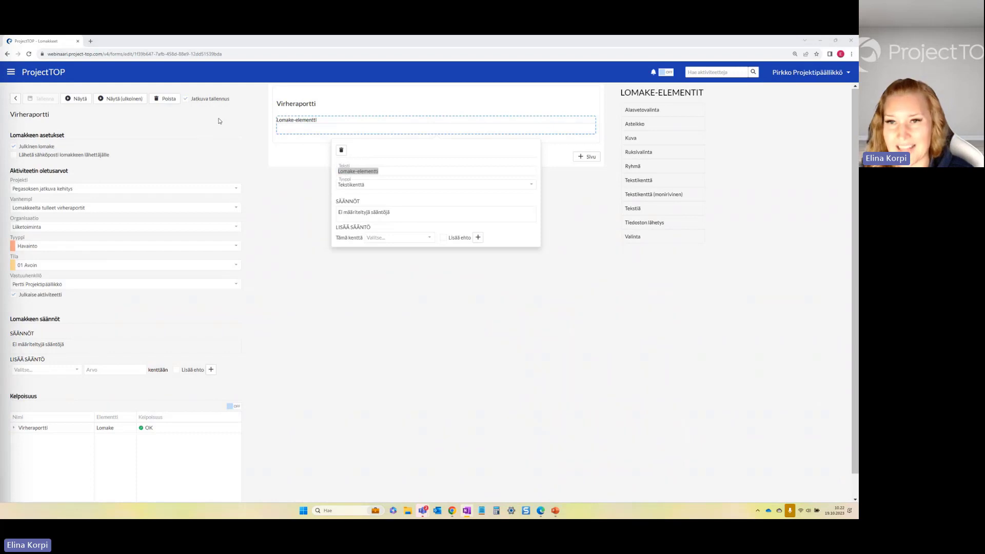
click(390, 171)
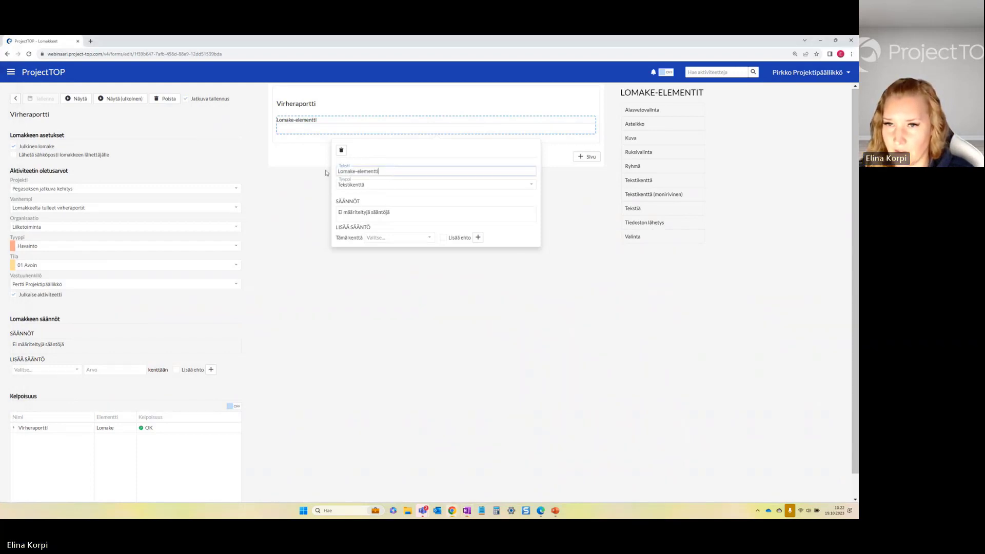
triple_click(369, 172)
text(Virheen nimi/otsikko)
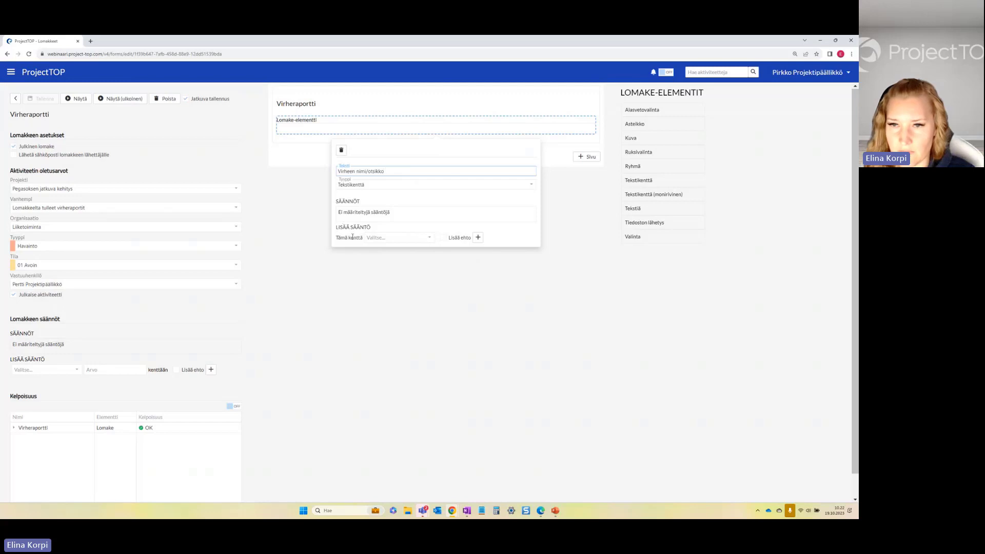
Add a rule to the Virheen nimi/otsikko field that maps it to the Nimi field
click(406, 239)
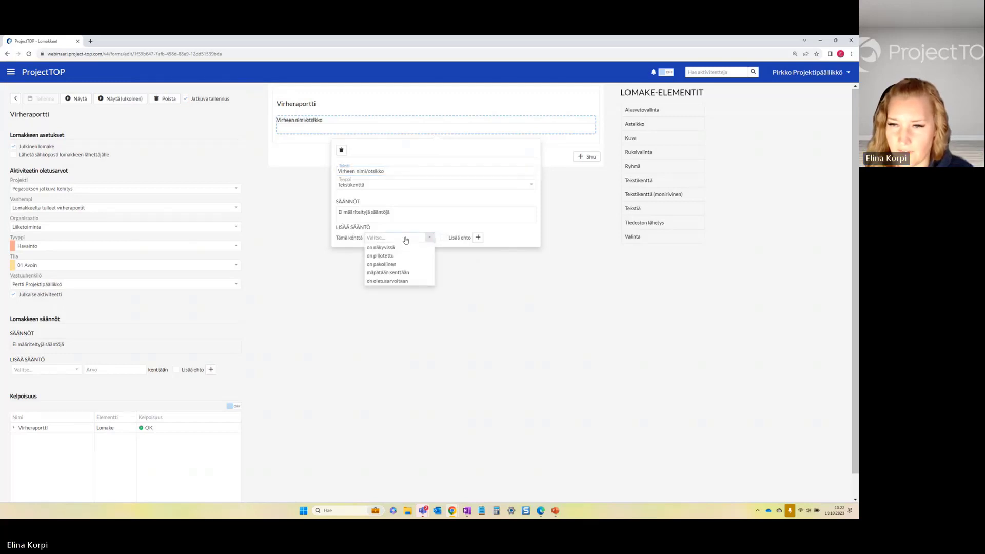
click(386, 273)
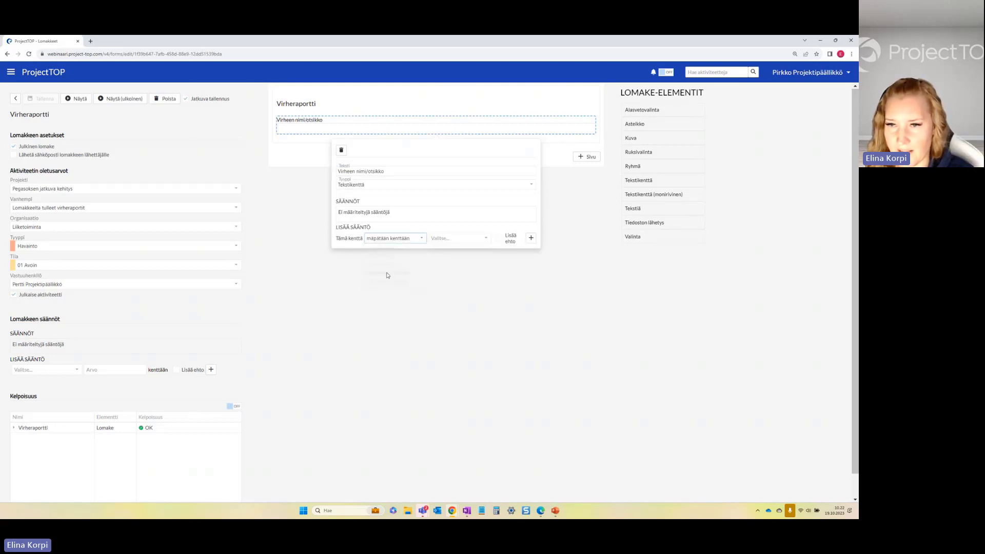
click(437, 238)
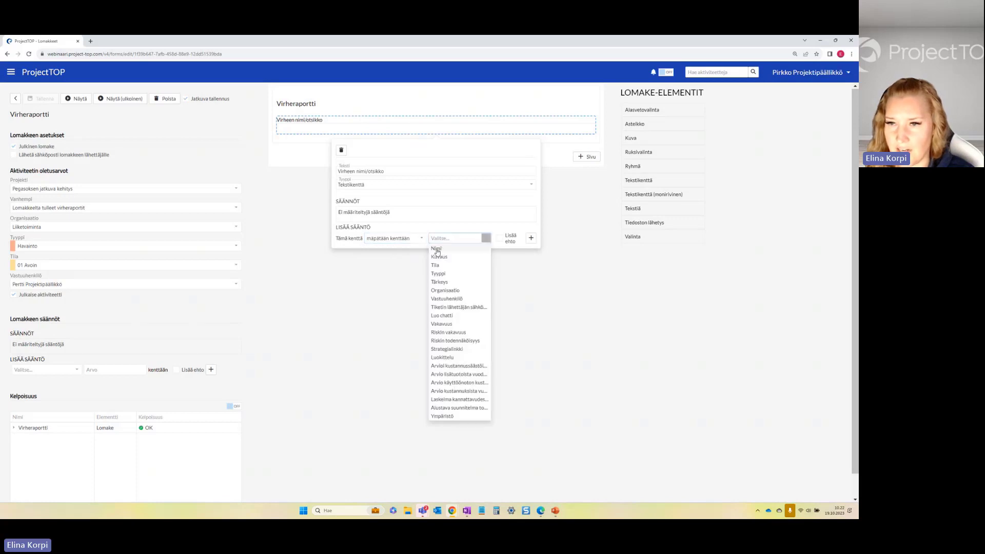
click(437, 249)
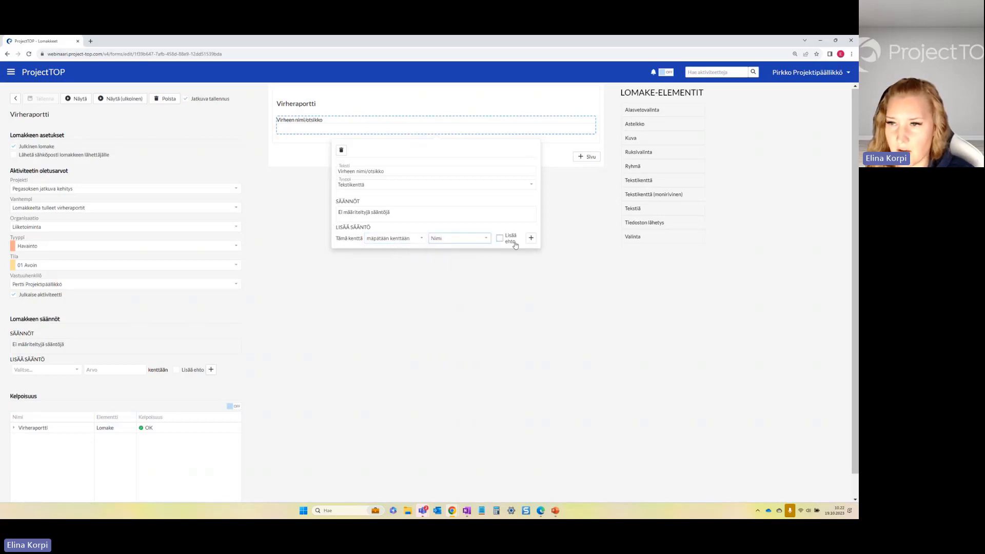
click(531, 238)
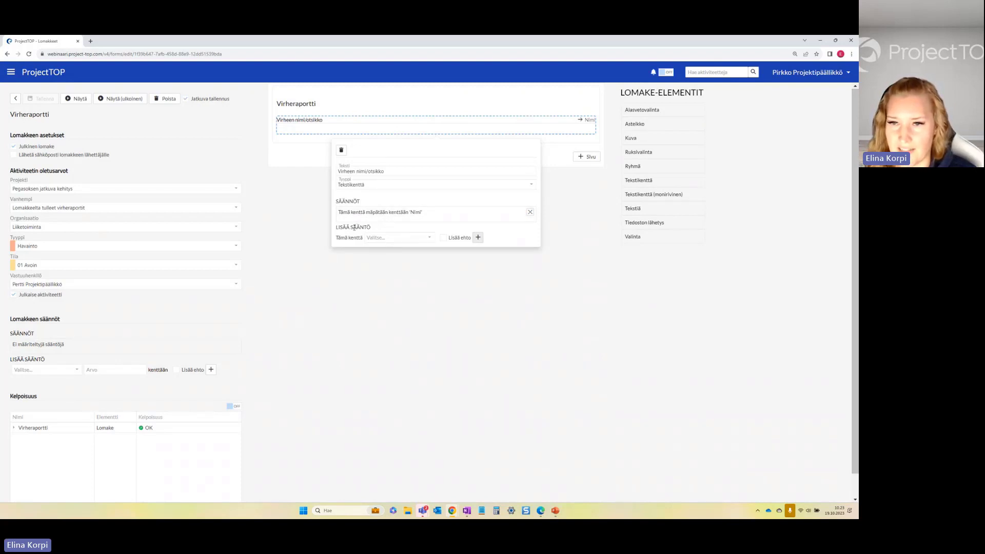
Add a rule making the Virheen nimi/otsikko field mandatory (on pakollinen) and close its settings
click(388, 240)
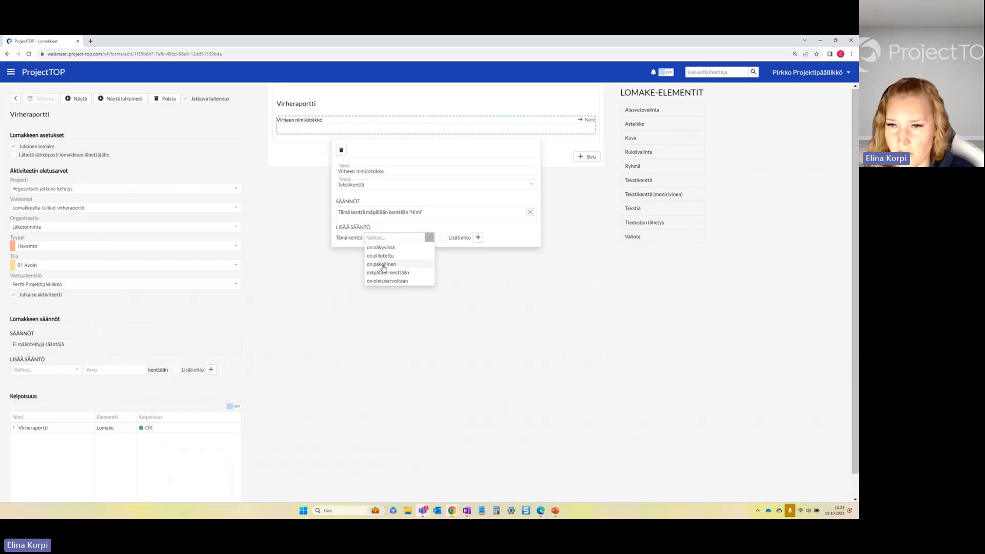
click(382, 265)
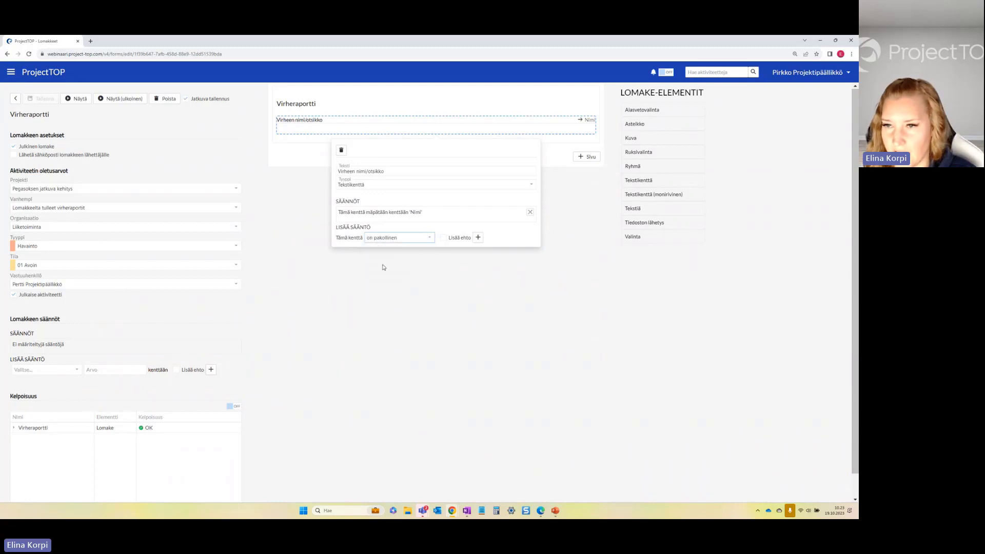
click(478, 238)
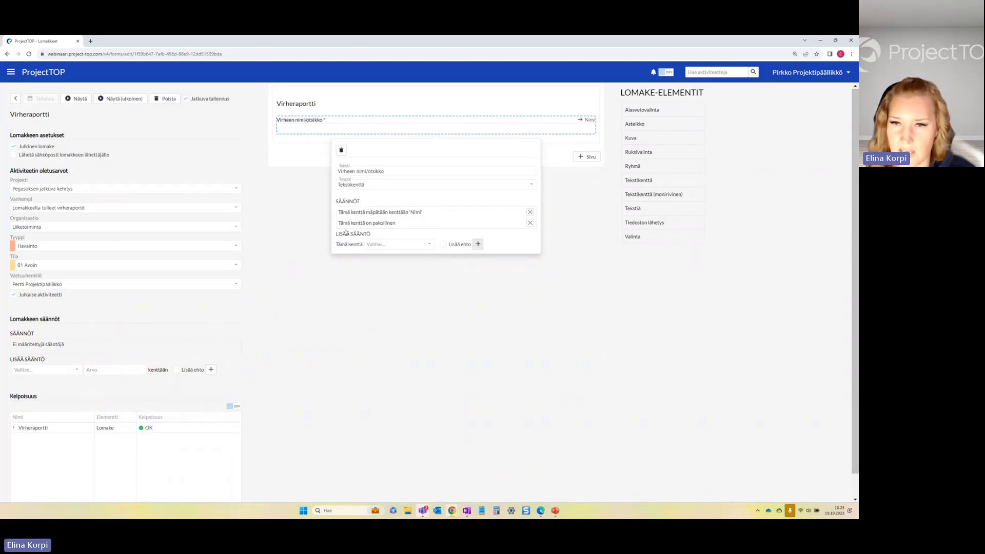
click(310, 176)
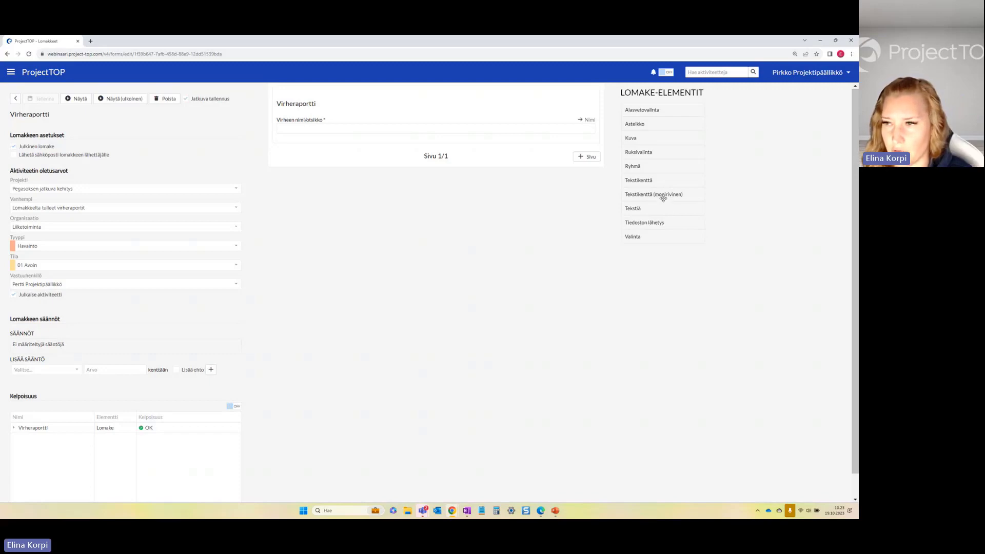
Add a Tekstikenttä (monirivinen) element below the title field and label it Kirjoita selkeä kuvaus virheestä
drag(653, 194, 324, 138)
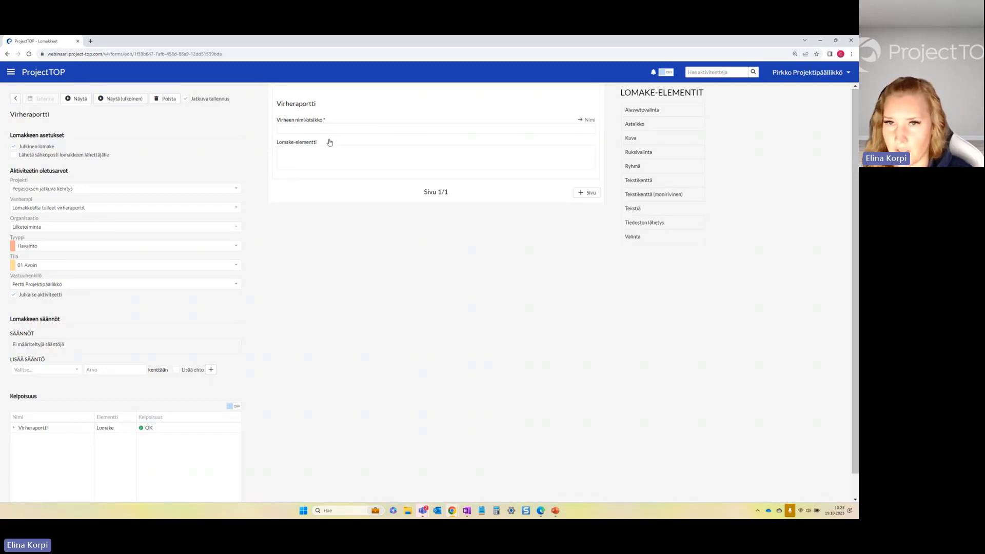
click(295, 145)
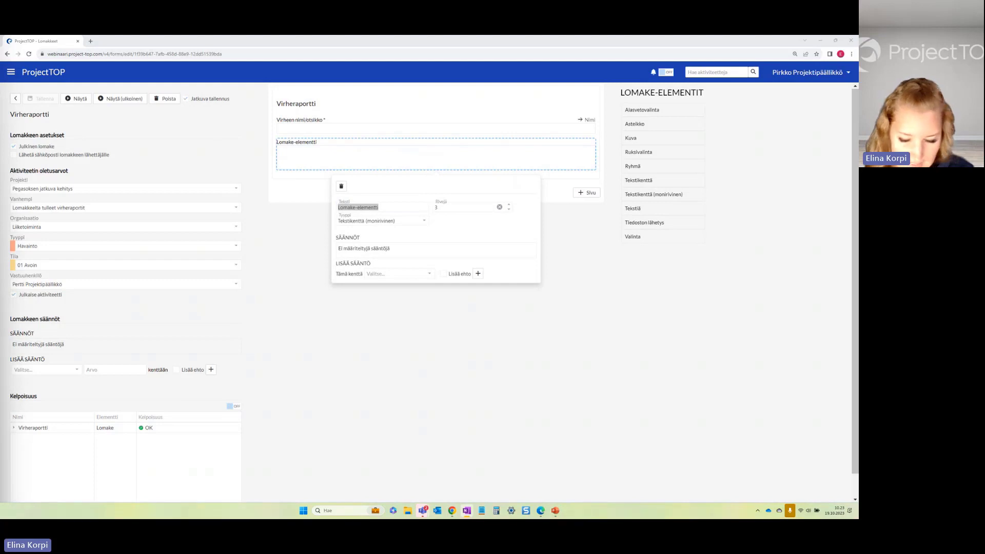
click(388, 207)
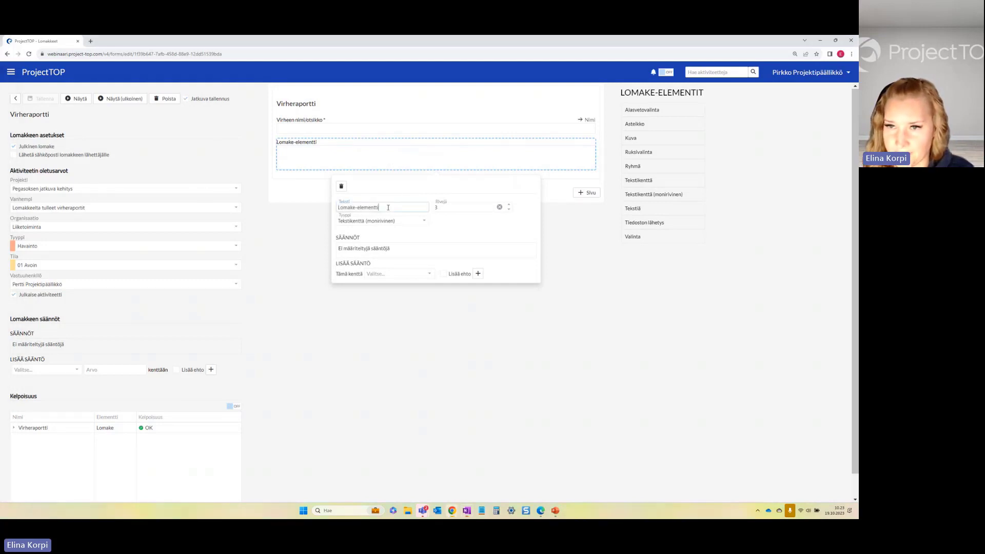
key(ctrl+a)
text(Kirjoita selkeä kuvaus virheestä)
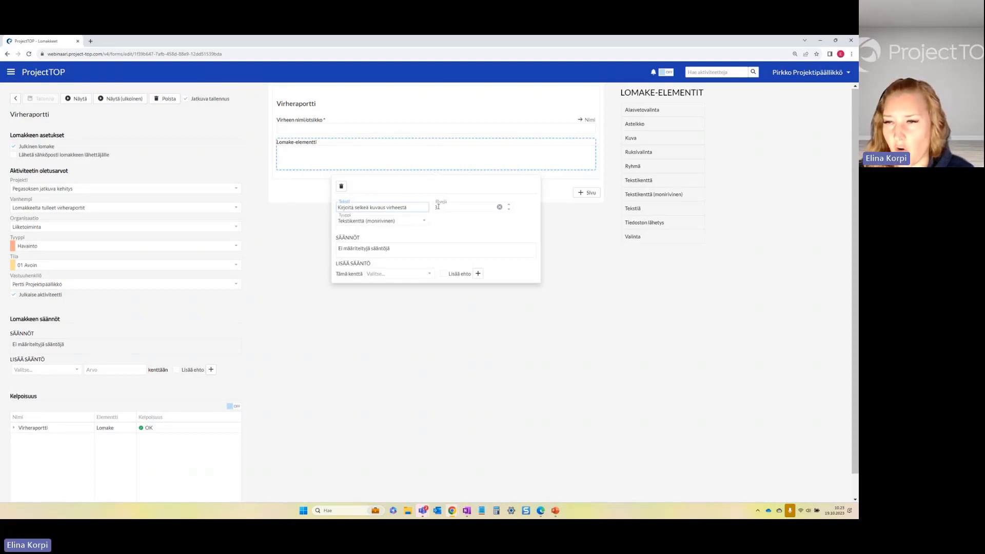
Set the row count of the multi-line description field to 10
click(509, 205)
click(509, 205)
click(509, 205)
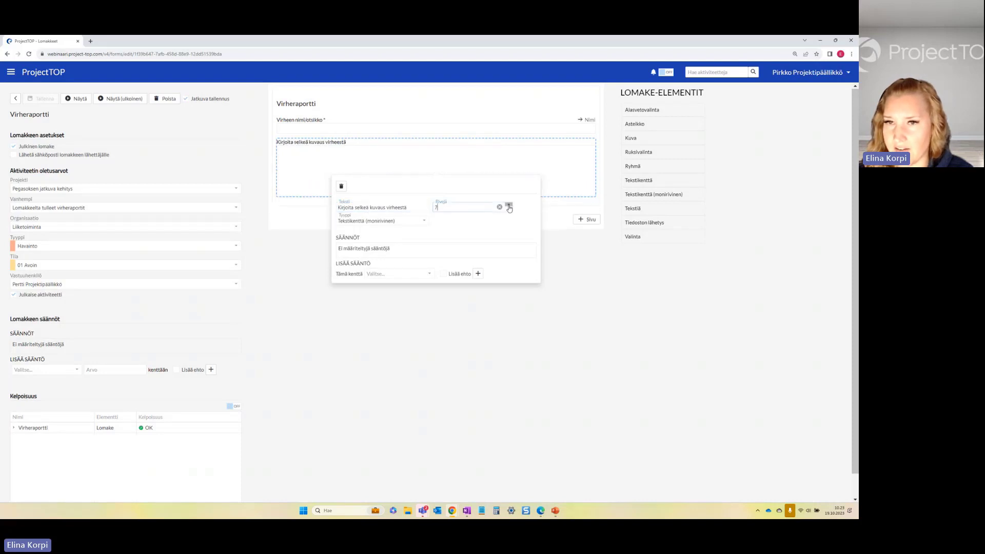
click(509, 205)
click(508, 205)
click(509, 205)
click(508, 205)
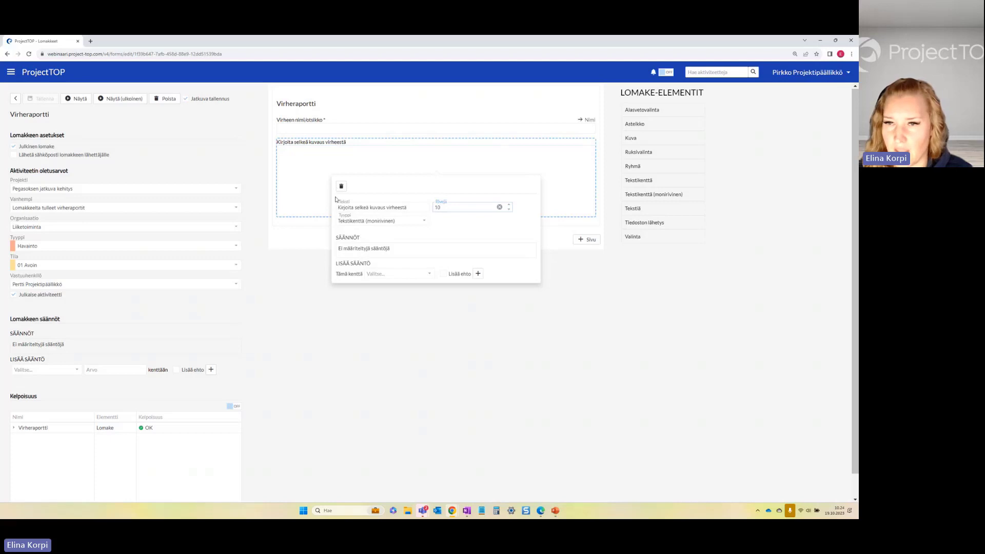
click(470, 234)
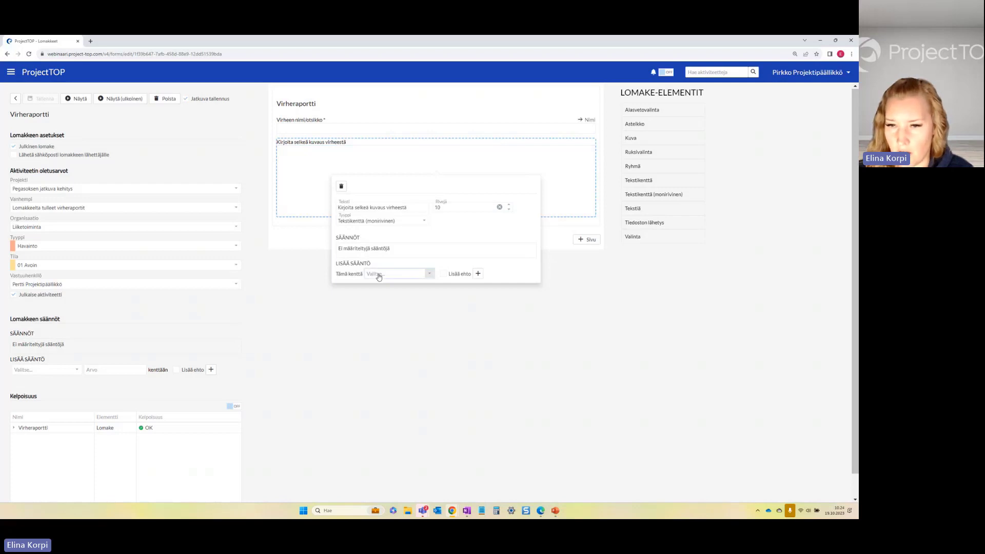
Add a rule to the multi-line description field that maps it to the Kuvaus field
click(378, 275)
click(389, 309)
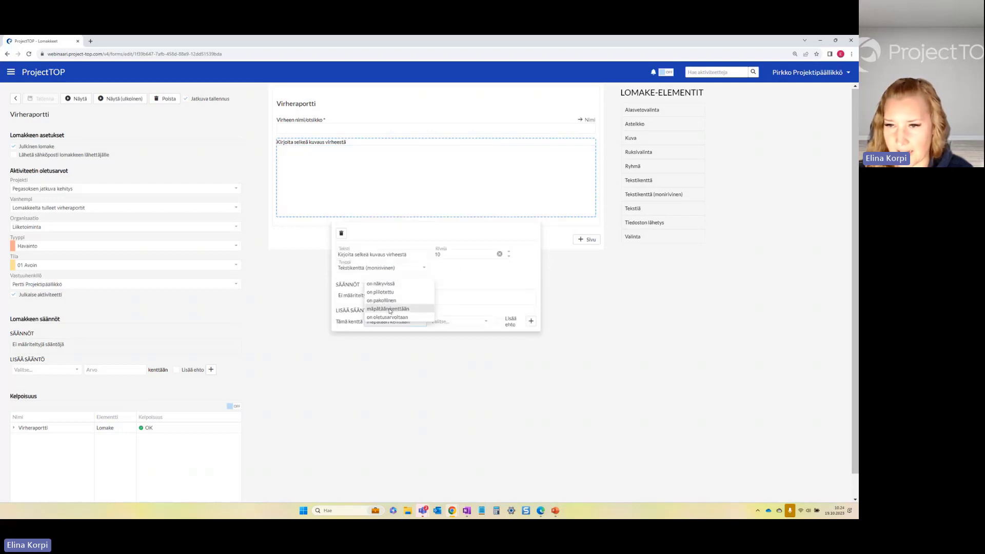
click(459, 321)
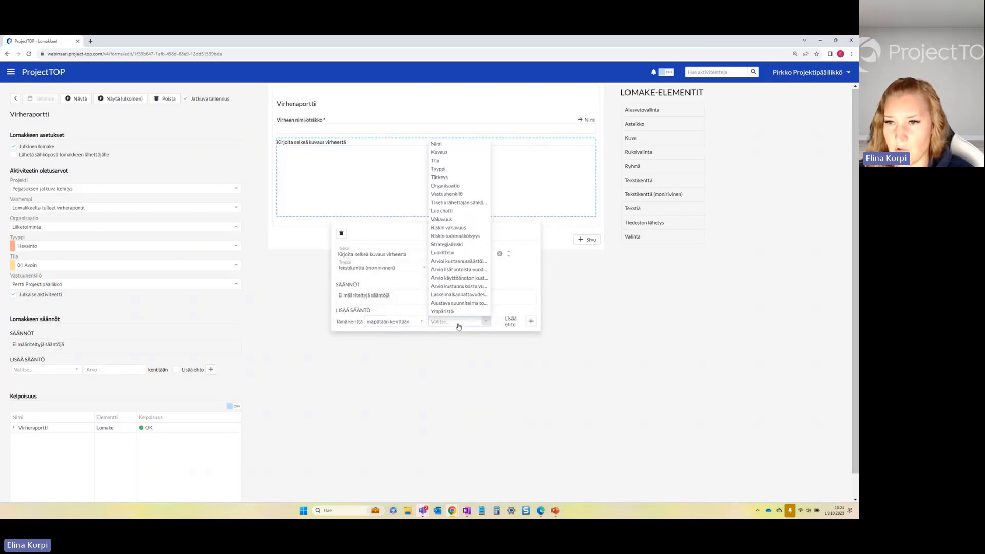
click(450, 154)
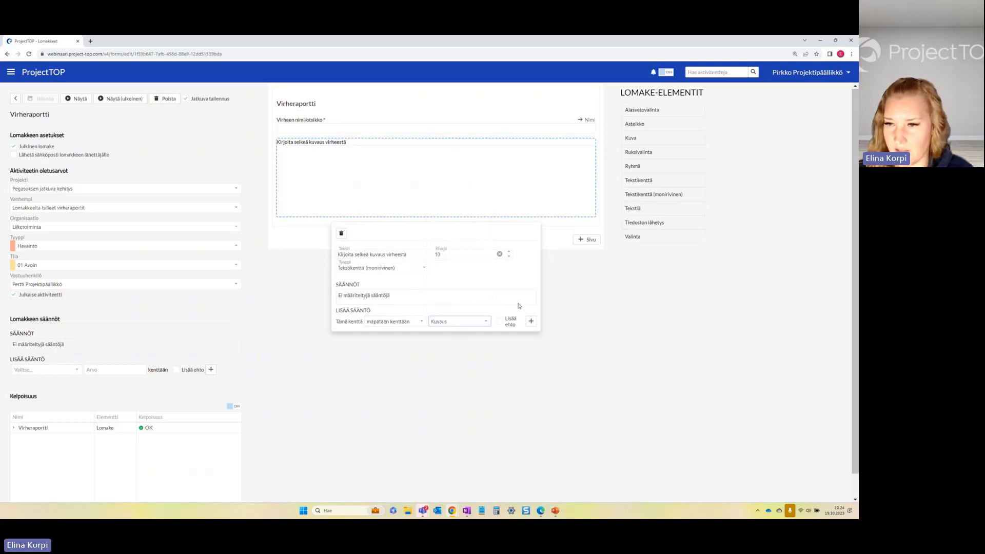
click(531, 321)
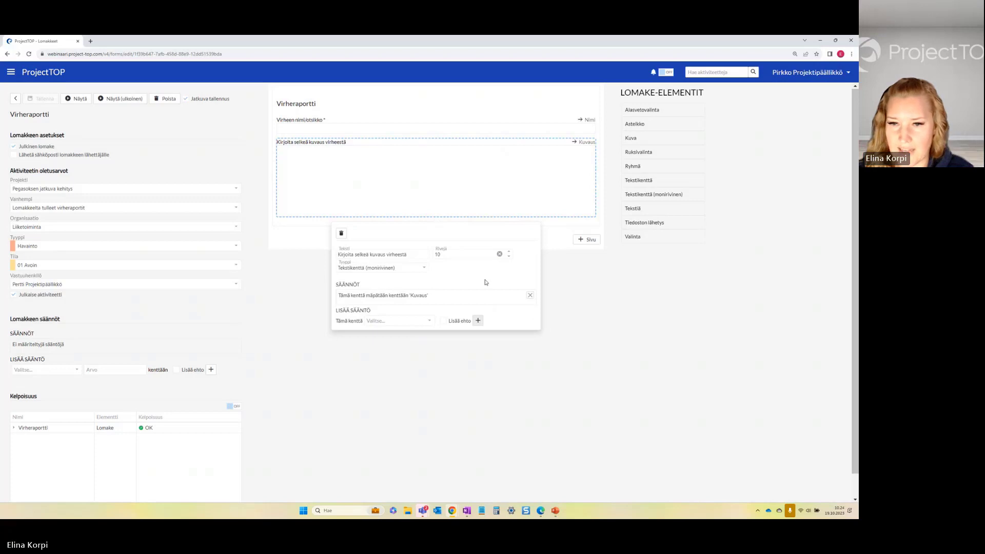
Add a rule making the multi-line description field mandatory (on pakollinen) and close its settings
click(430, 322)
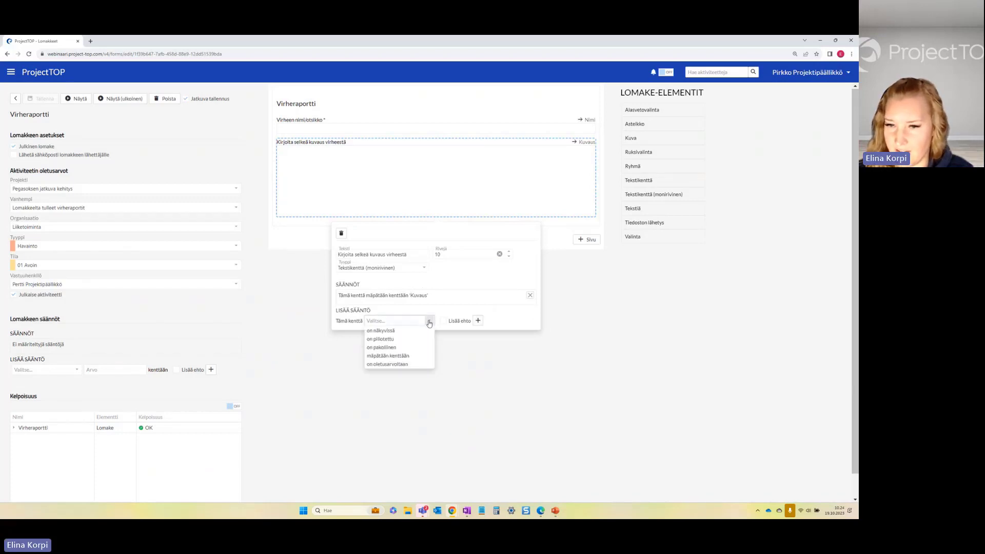
click(386, 348)
click(477, 321)
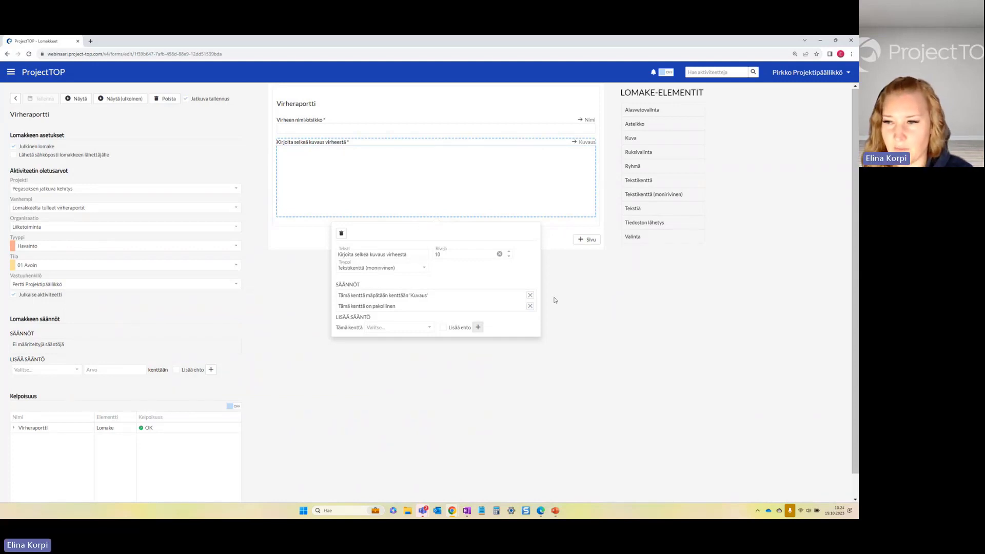
click(593, 297)
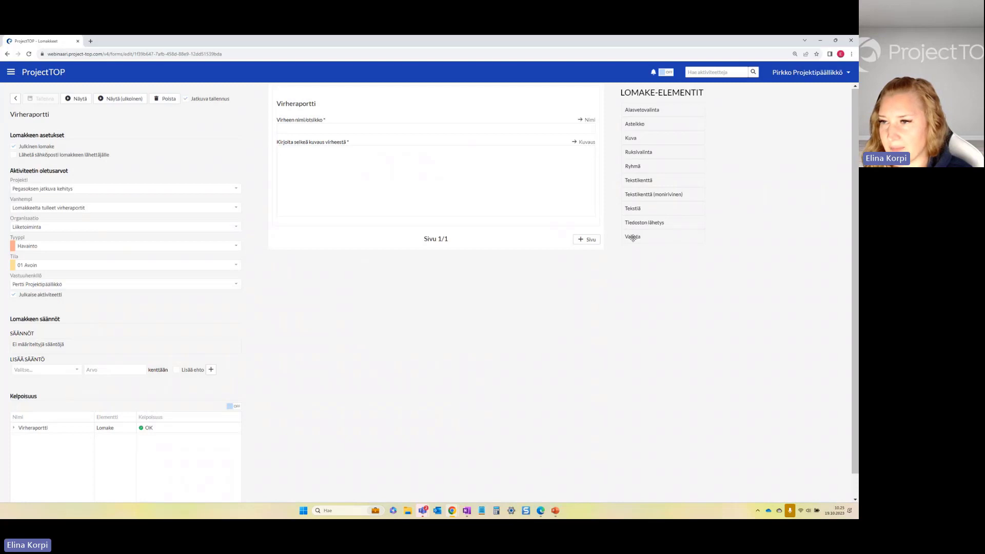
Add a Valinta element below the multi-line description field and label it Tärkeys
drag(650, 237, 319, 221)
click(302, 229)
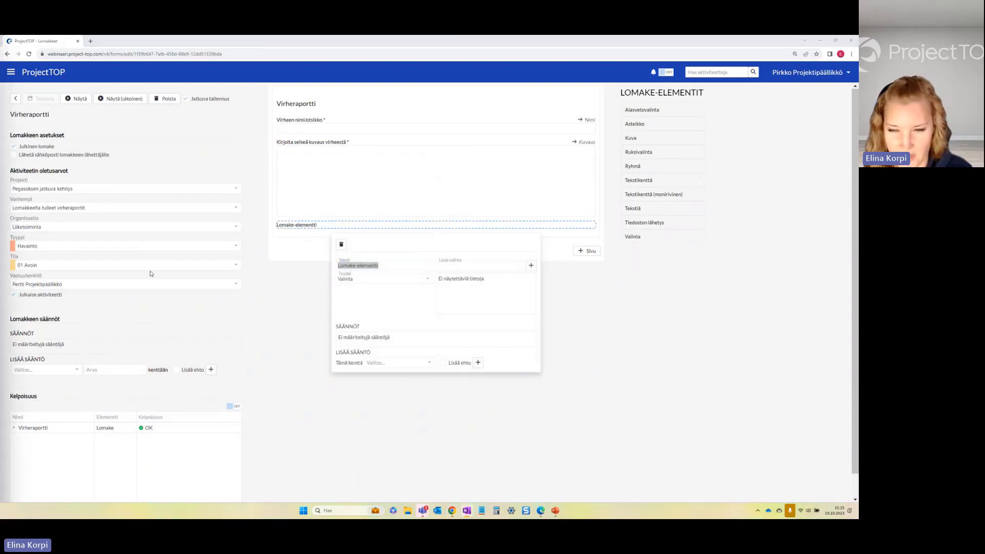
double_click(373, 266)
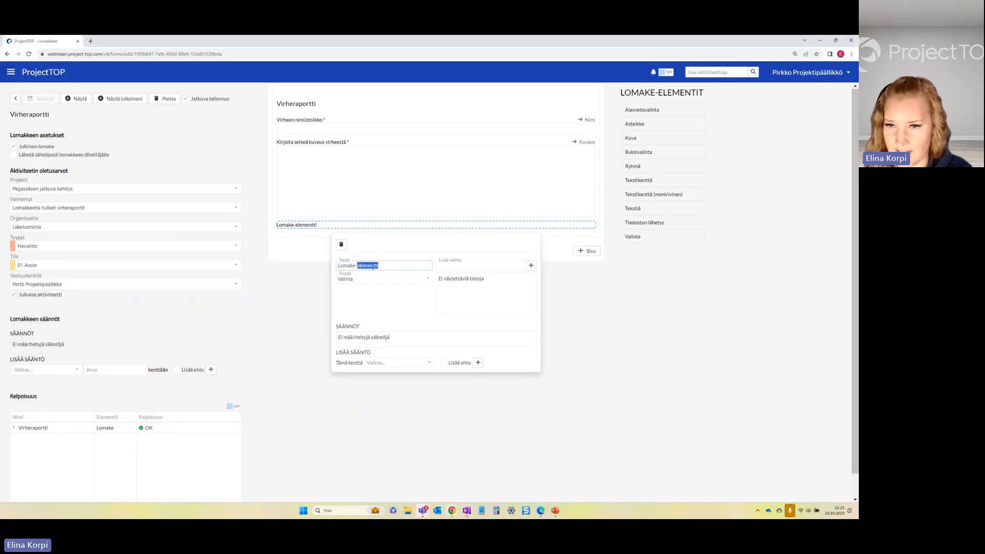
key(ctrl+a)
text(Tärkeys)
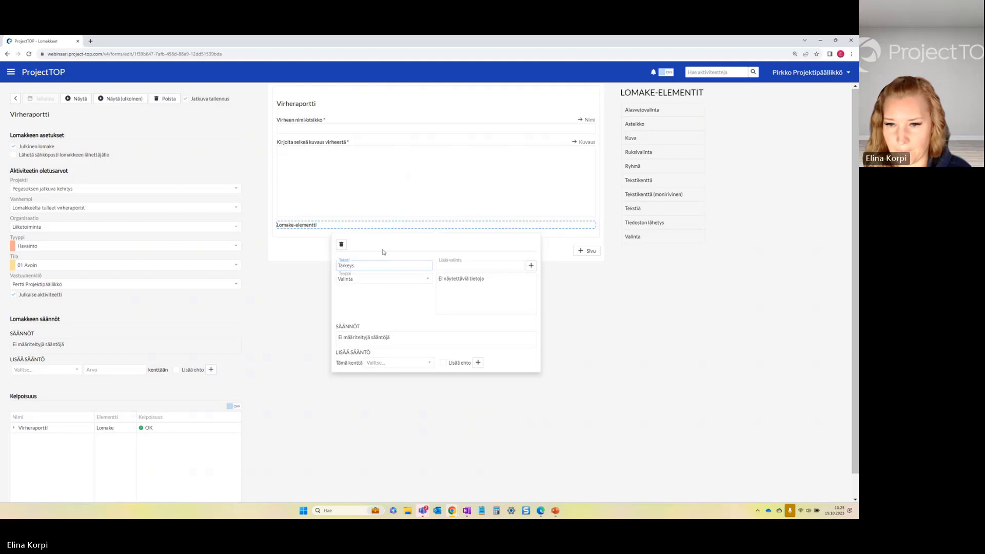
click(461, 278)
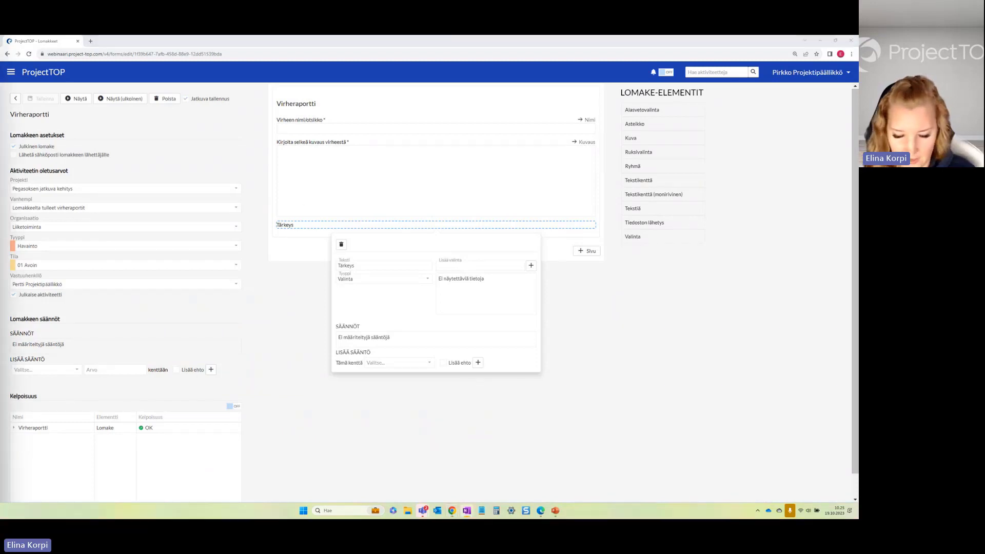
Add the choices 1. Kriittinen, 2. Korkea, 3. Normaali and 4. Matala to the Tärkeys element
click(455, 267)
text(1. Kriittinen)
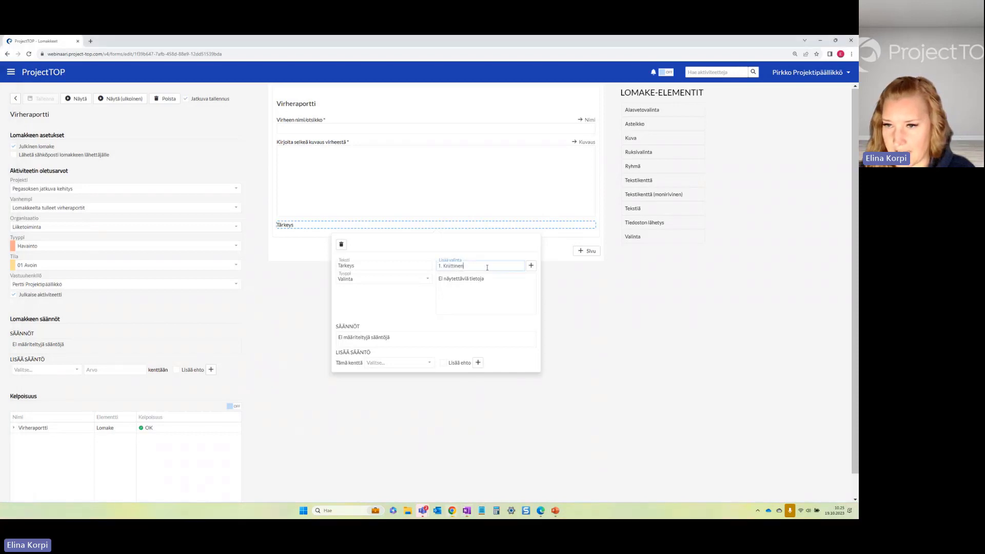
click(531, 266)
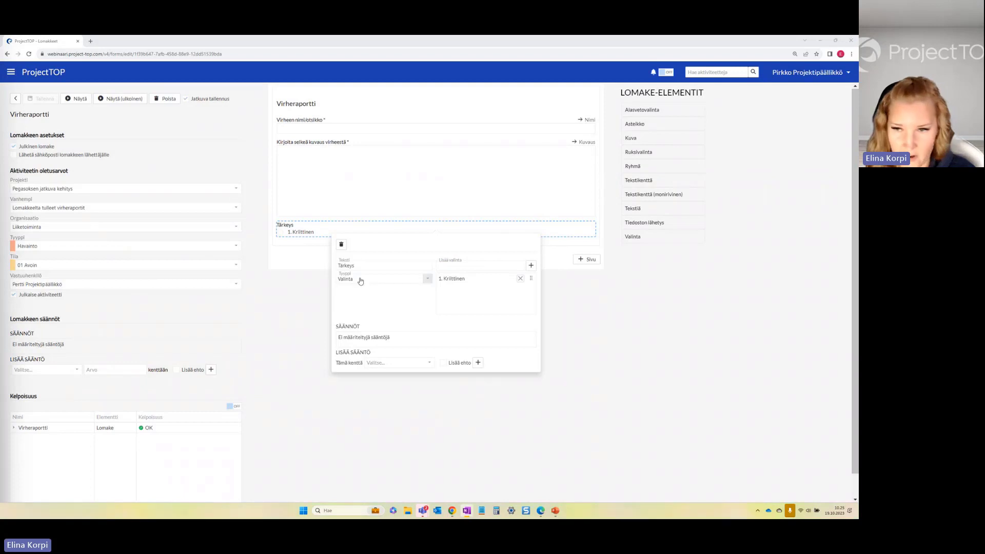
text(2. Korkea)
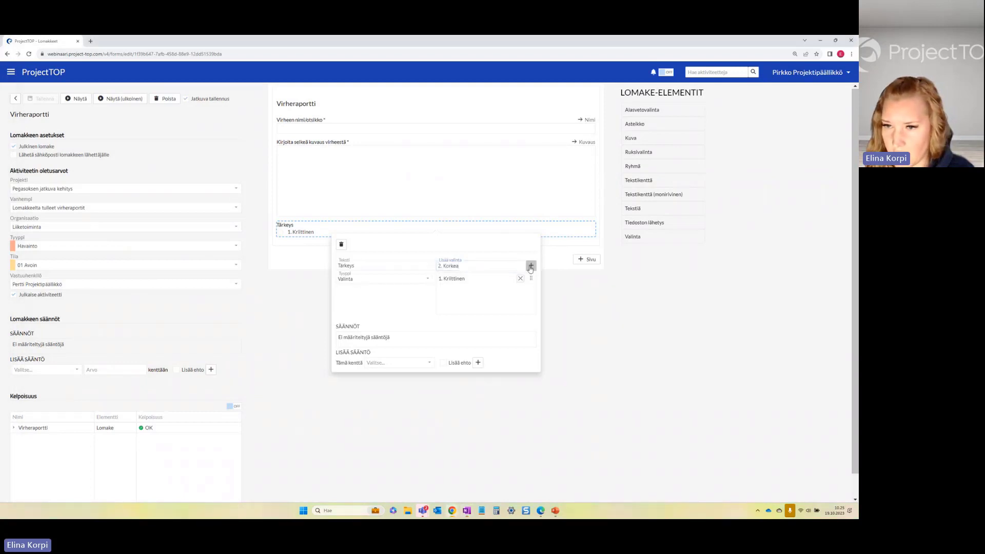
click(530, 266)
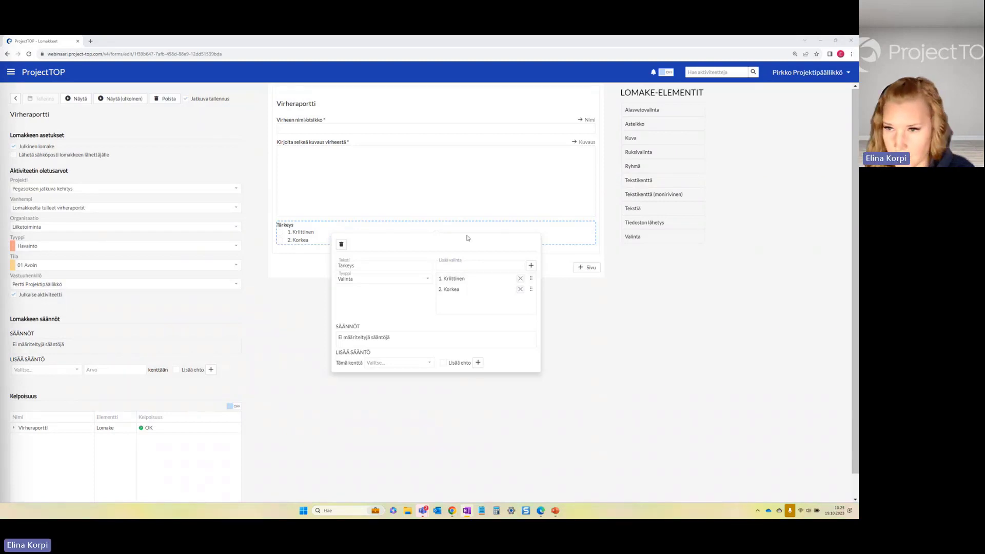
click(480, 266)
text(3. Normaali)
click(530, 266)
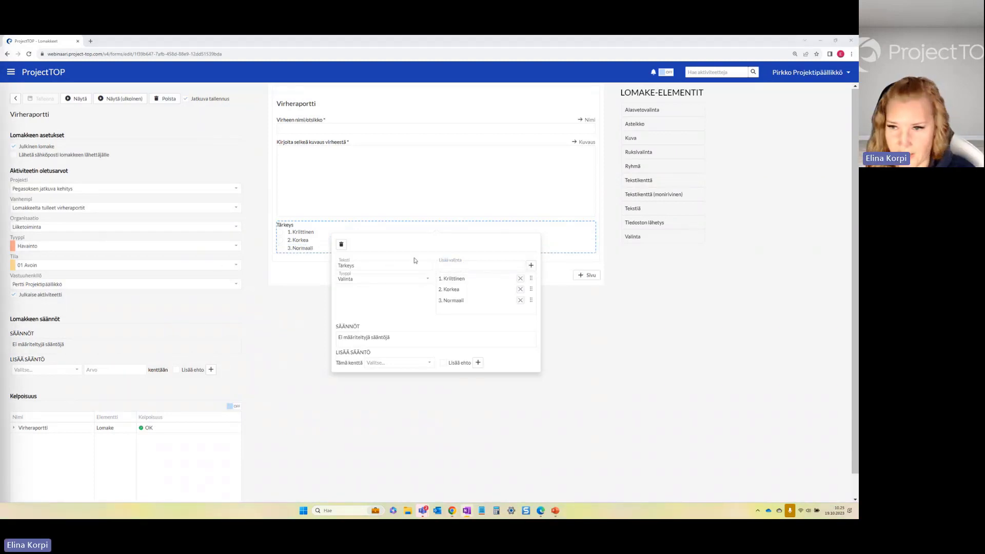
click(479, 266)
text(4. Matala)
click(530, 266)
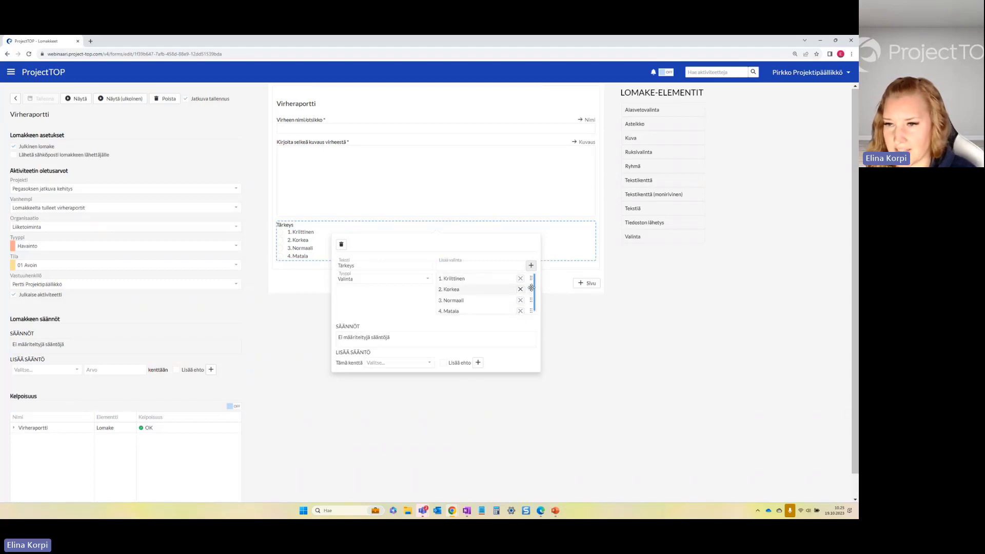
click(454, 281)
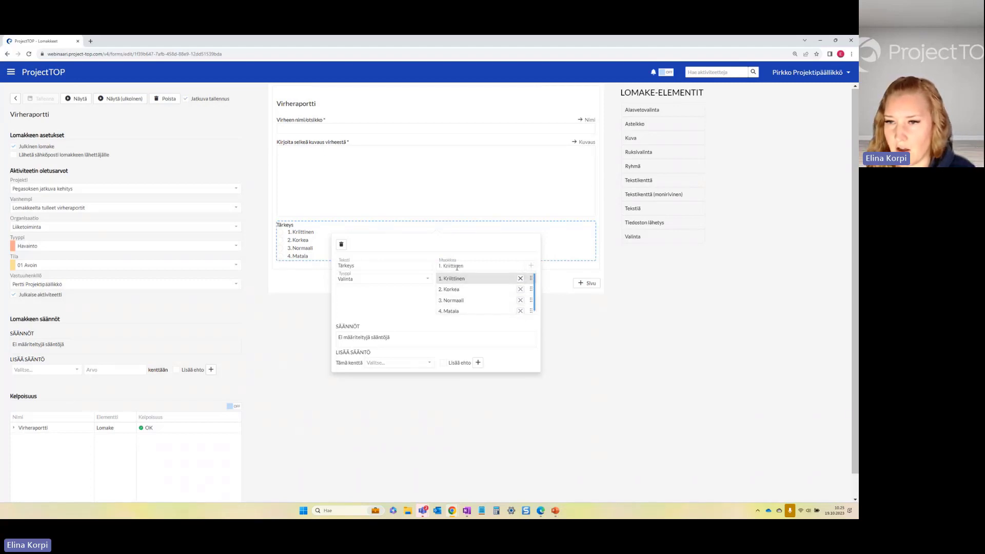
key(Left)
key(Left)
key(Left)
key(Left)
key(Left)
key(Left)
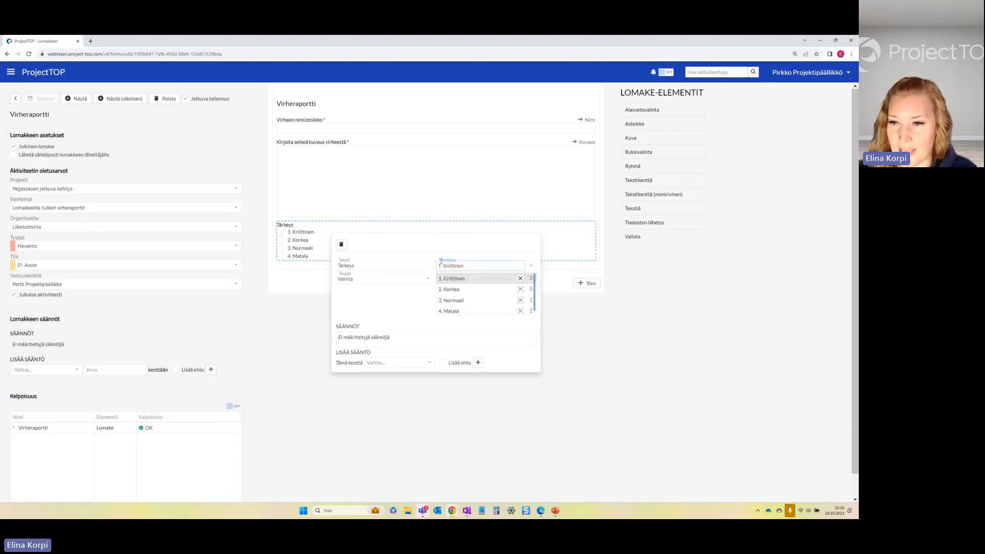
key(Escape)
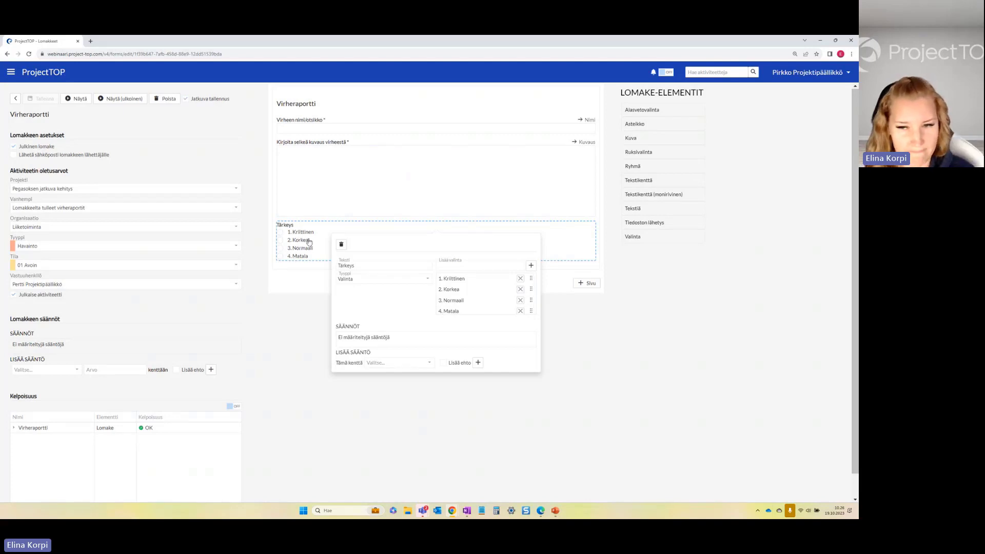
Add a rule to the Tärkeys element that maps it to the Tärkeys field (mäpätään kenttään)
click(381, 368)
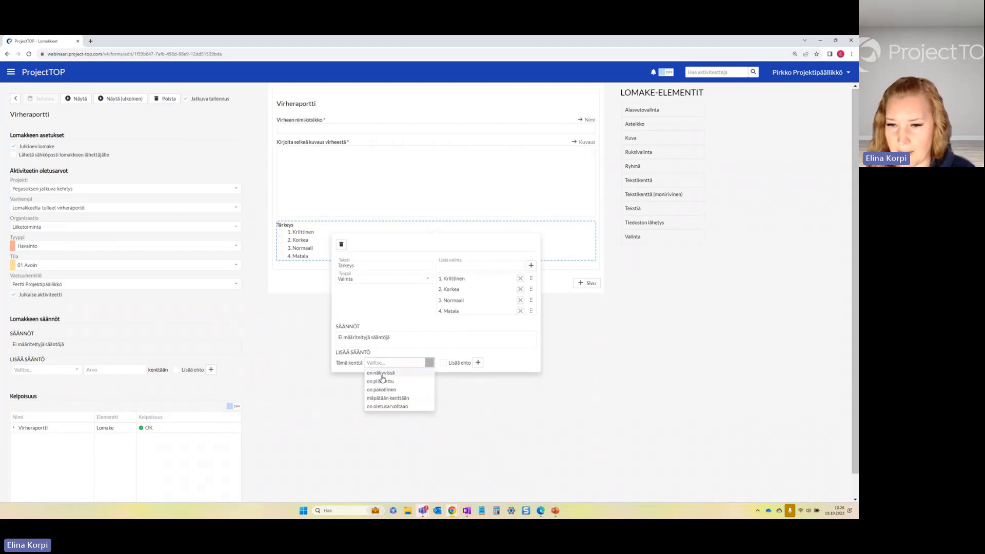
click(405, 399)
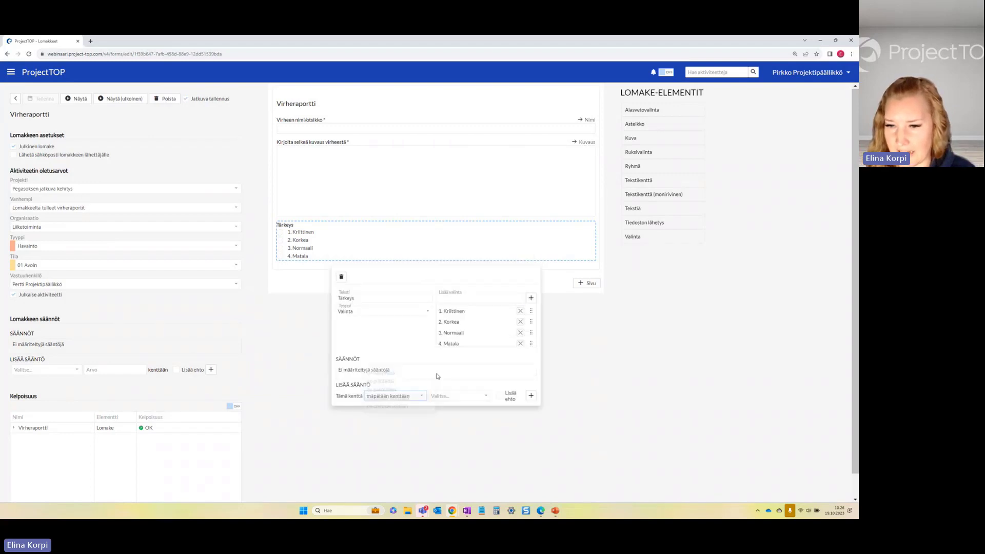
click(454, 396)
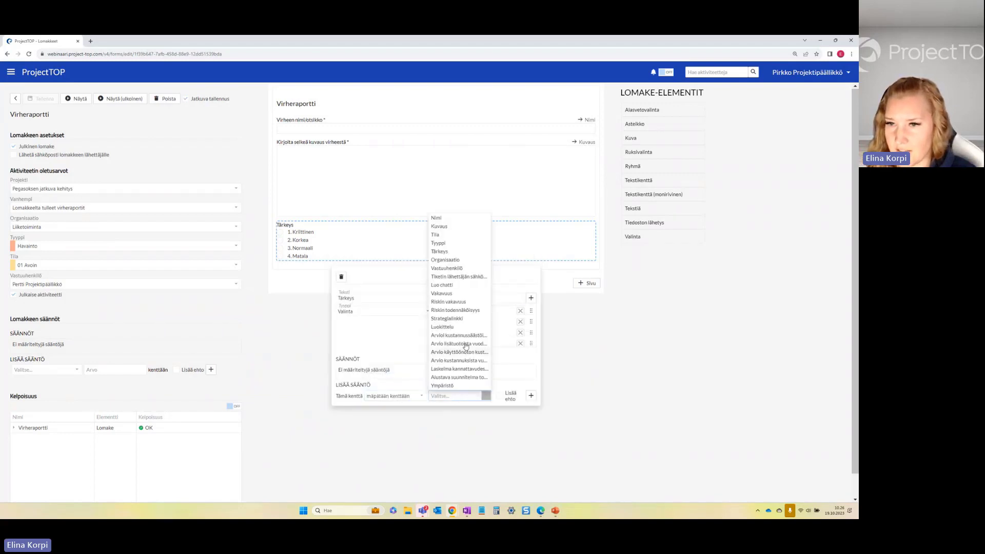
click(440, 253)
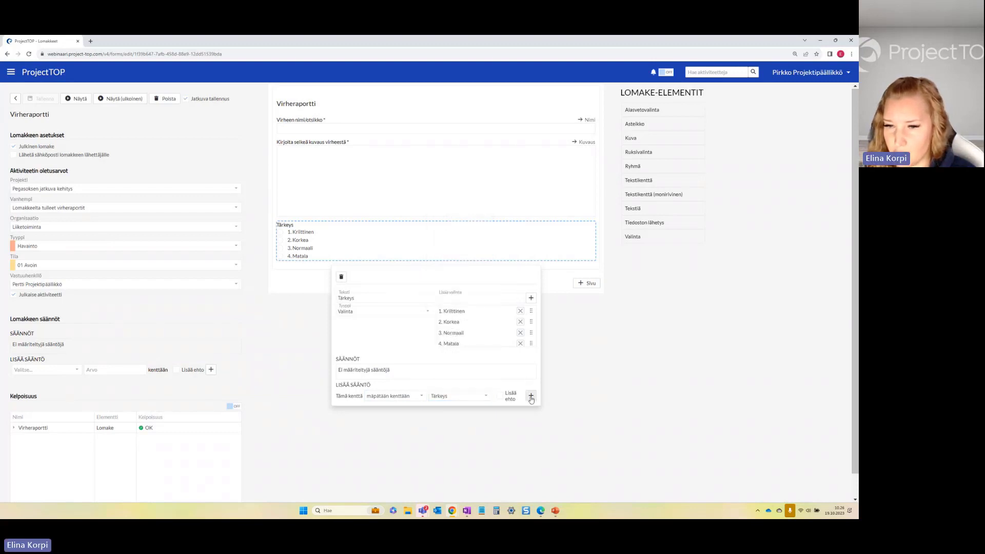
click(531, 397)
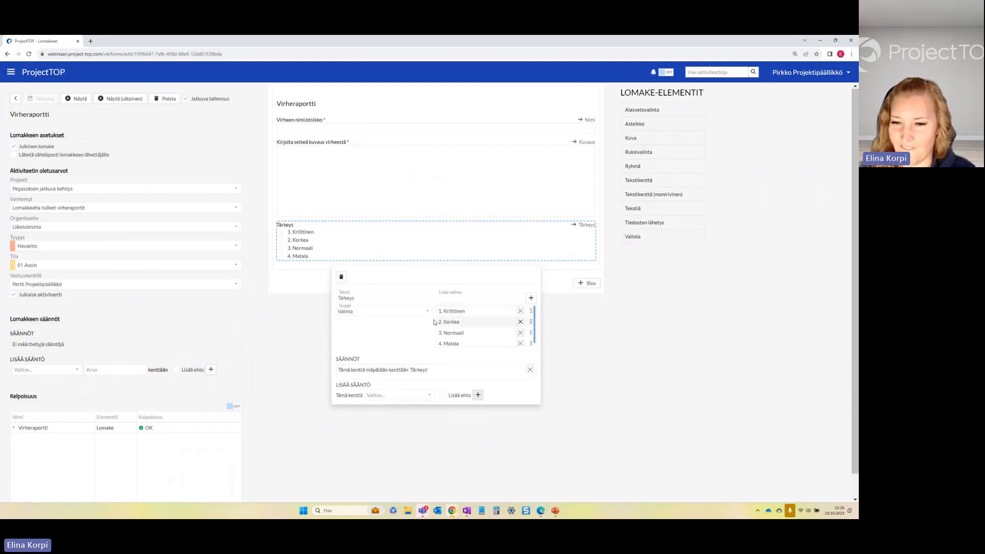
Add a rule setting the Tärkeys element's default value (on oletusarvoltaan) to 3. Normaali and close its settings
click(390, 396)
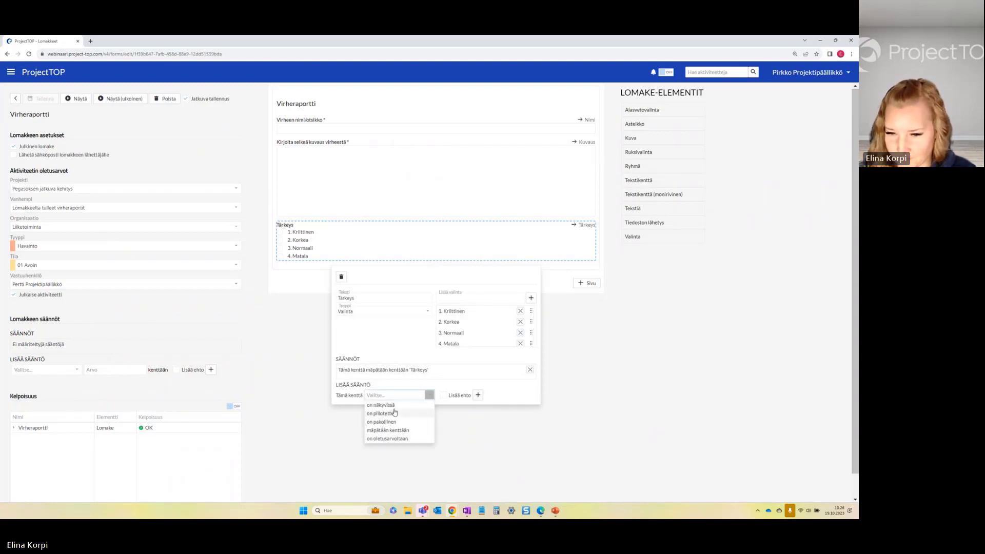
click(385, 438)
click(452, 398)
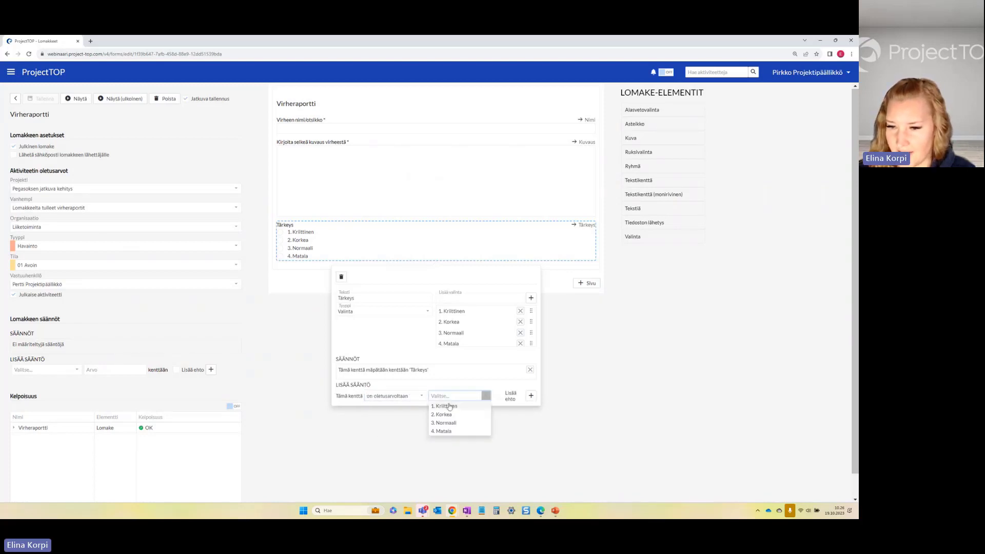
click(439, 425)
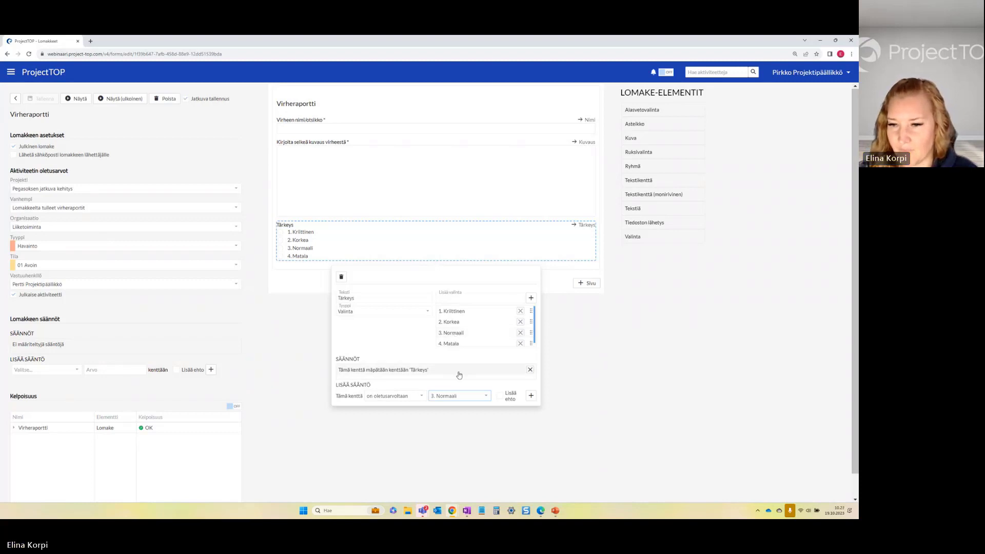
click(531, 396)
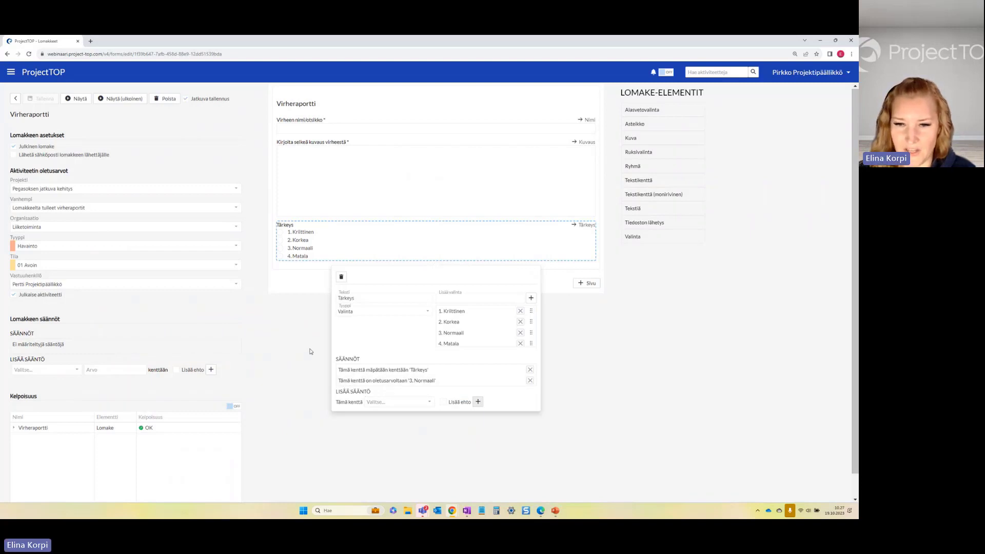
click(332, 352)
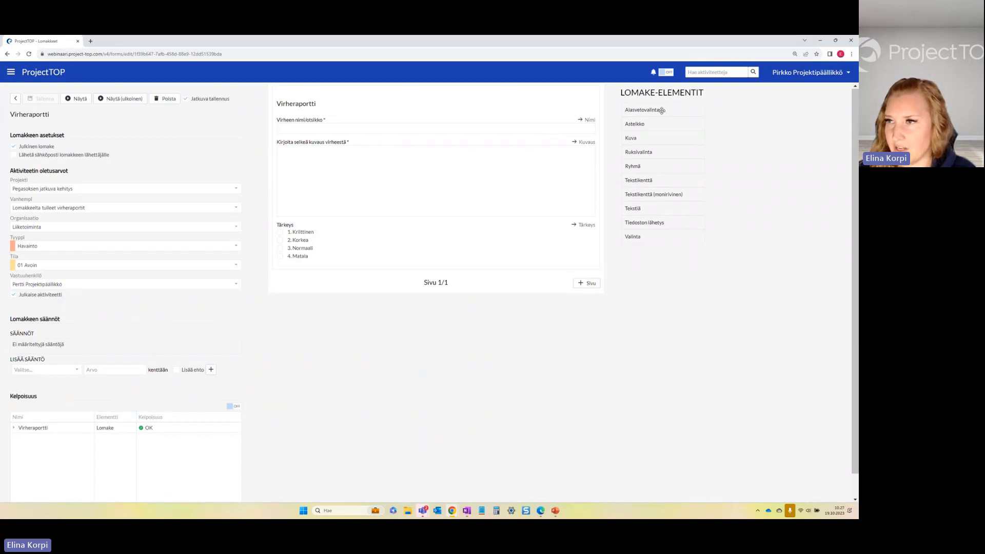
Add an Alasvetovalinta element below Tärkeys and label it Virheen tapahtuessa on ollut käytössä
drag(662, 109, 353, 271)
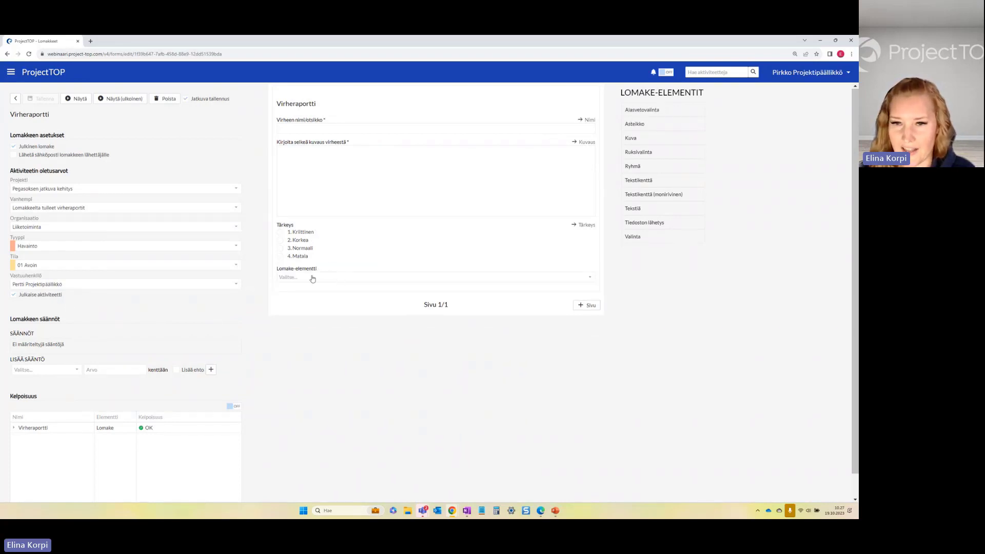
click(308, 272)
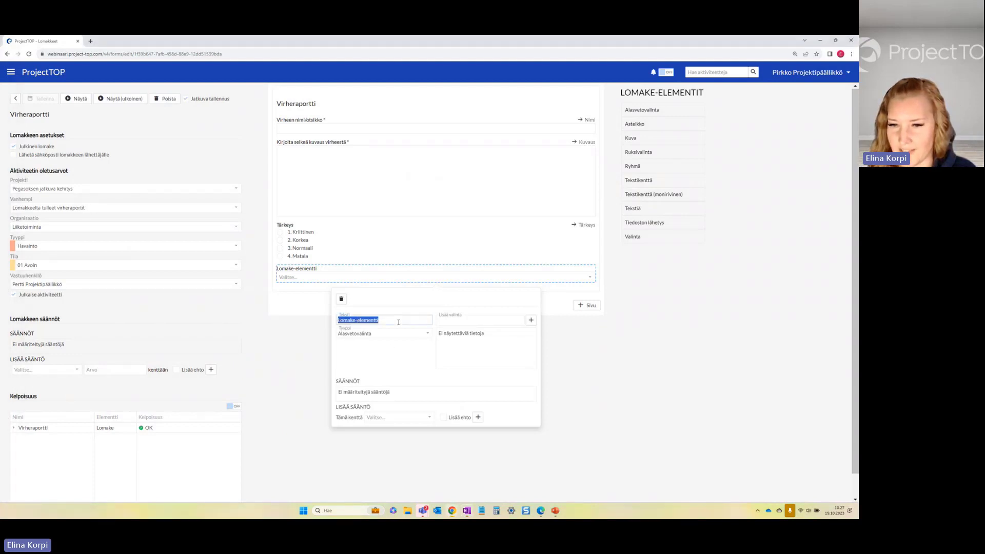
text(Virheen tapahtuessa on ollut käytössä)
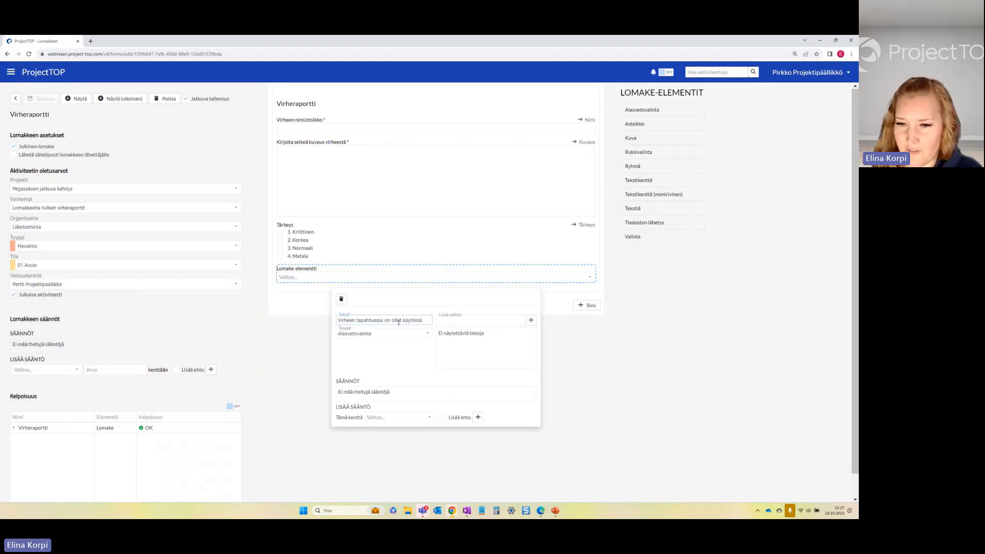
click(396, 304)
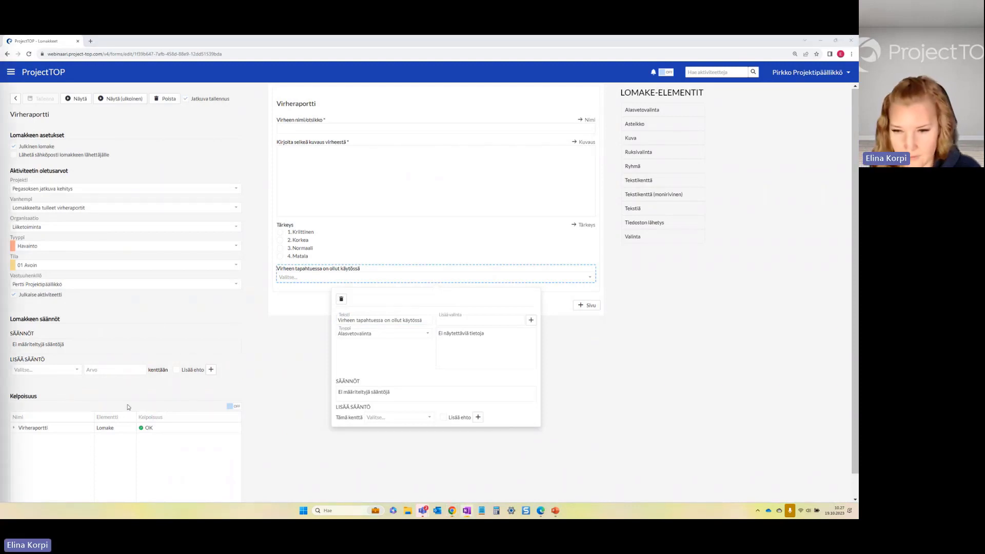
Add the choices Selain and Työpöytäsovellus to the Virheen tapahtuessa on ollut käytössä dropdown
click(471, 320)
text(Selain)
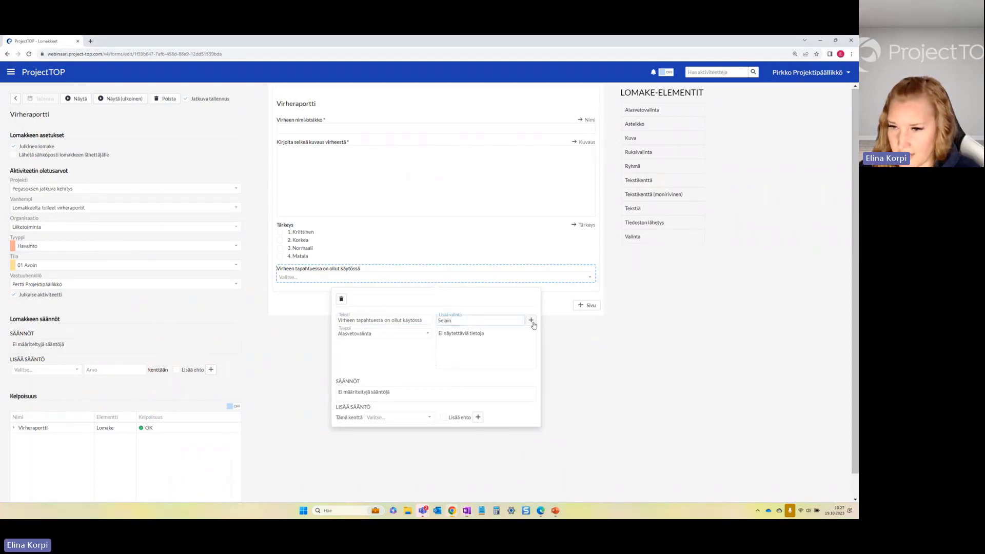
click(531, 320)
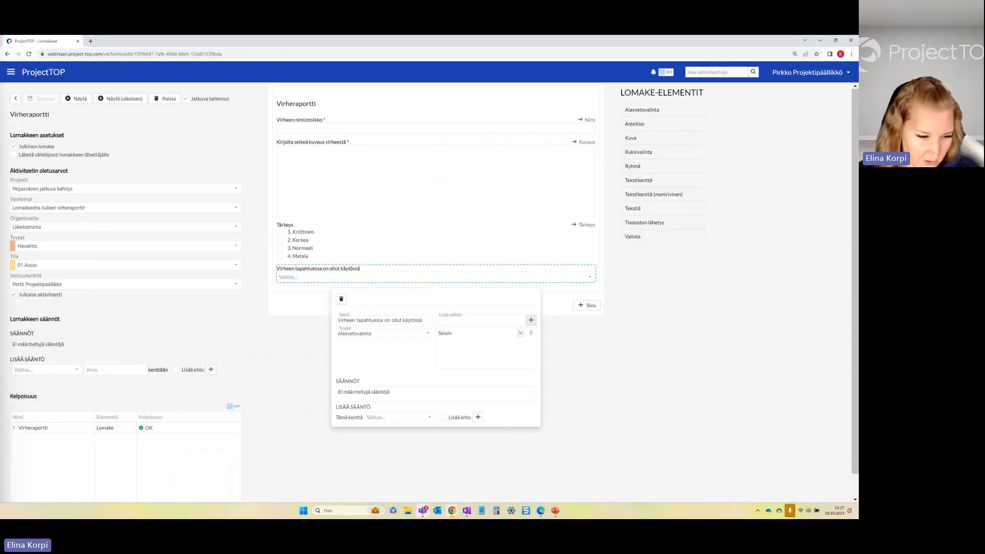
click(469, 319)
text(Työpöytäsovellus)
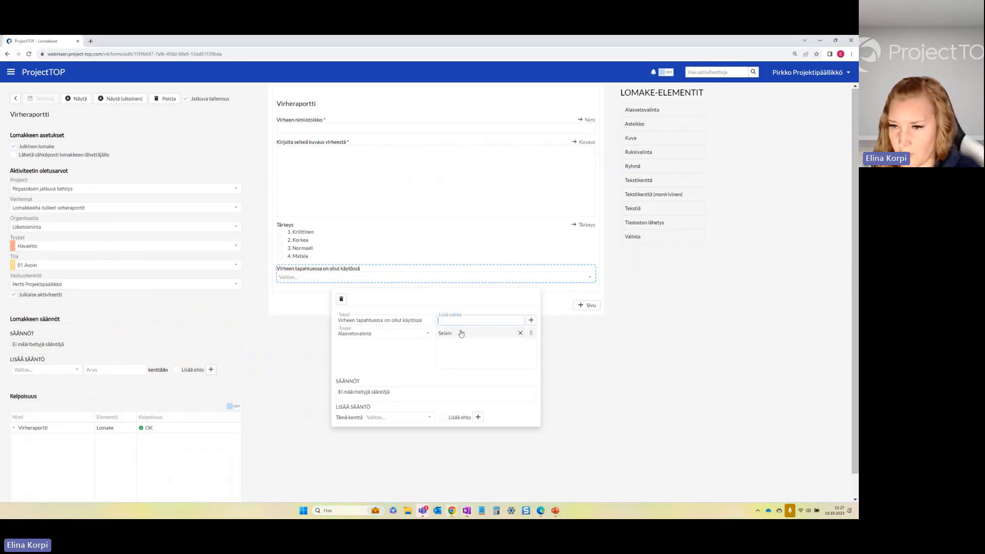
click(531, 320)
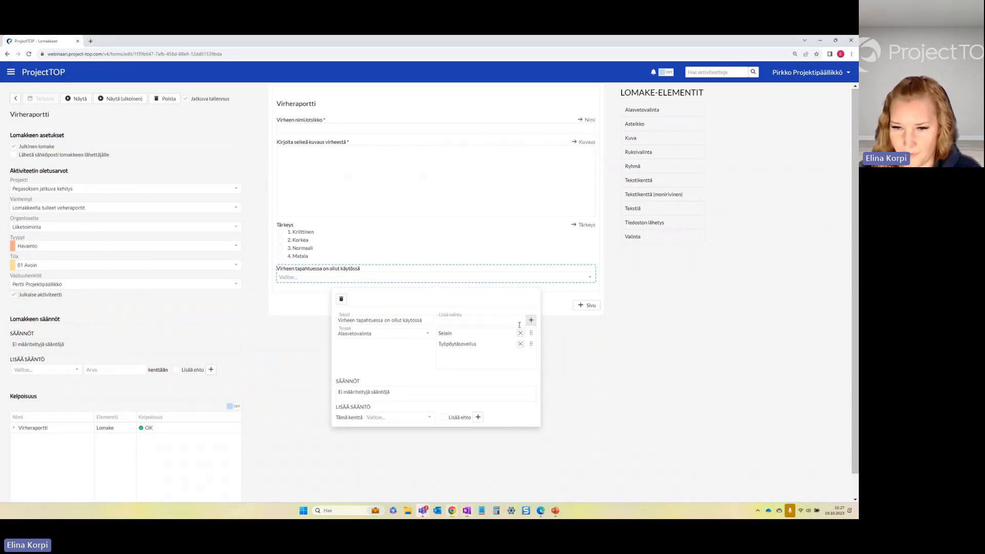
Add a rule to the Virheen tapahtuessa on ollut käytössä dropdown that maps it to the Ympäristö field
click(389, 420)
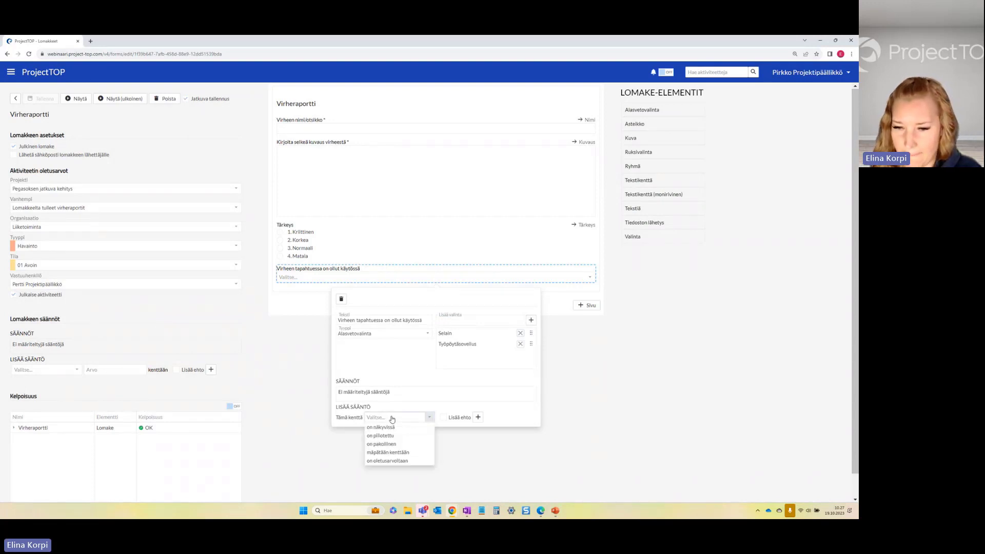
click(395, 451)
click(443, 418)
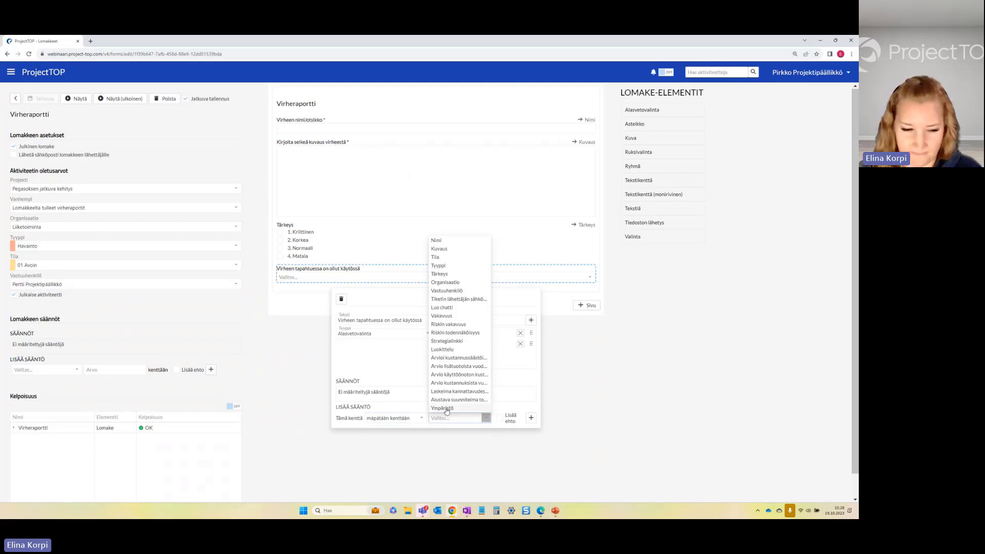
click(446, 409)
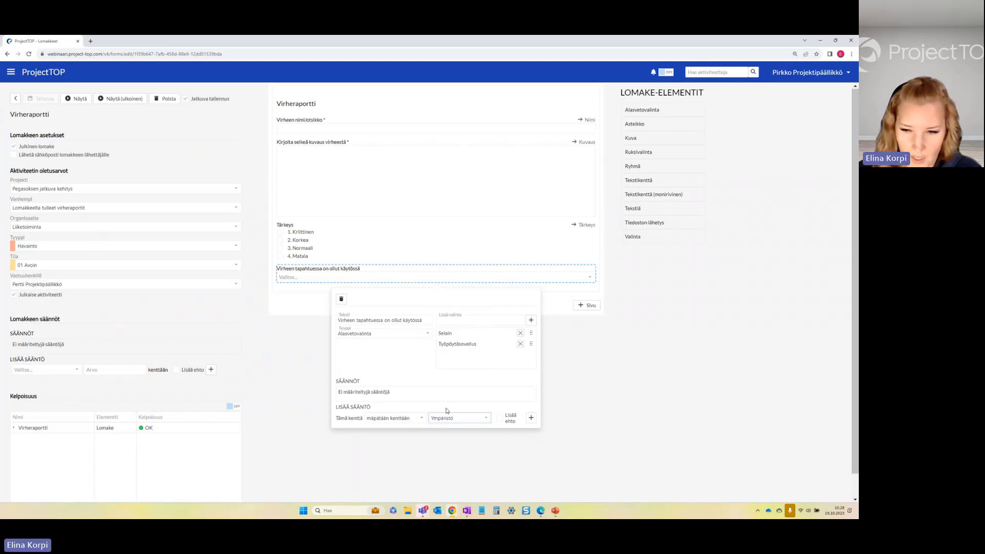
click(531, 419)
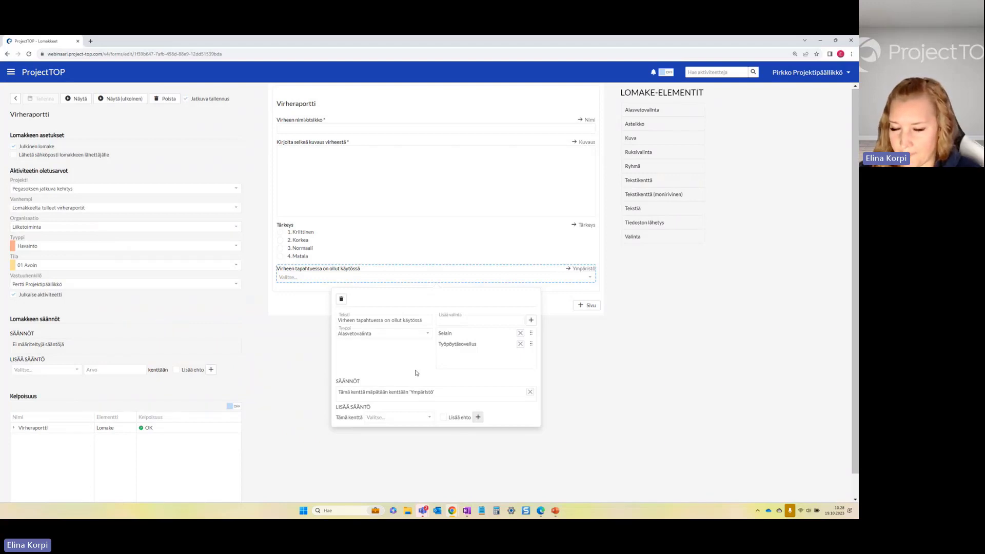
Close the settings of the Virheen tapahtuessa on ollut käytössä dropdown and check its choices on the form
click(301, 314)
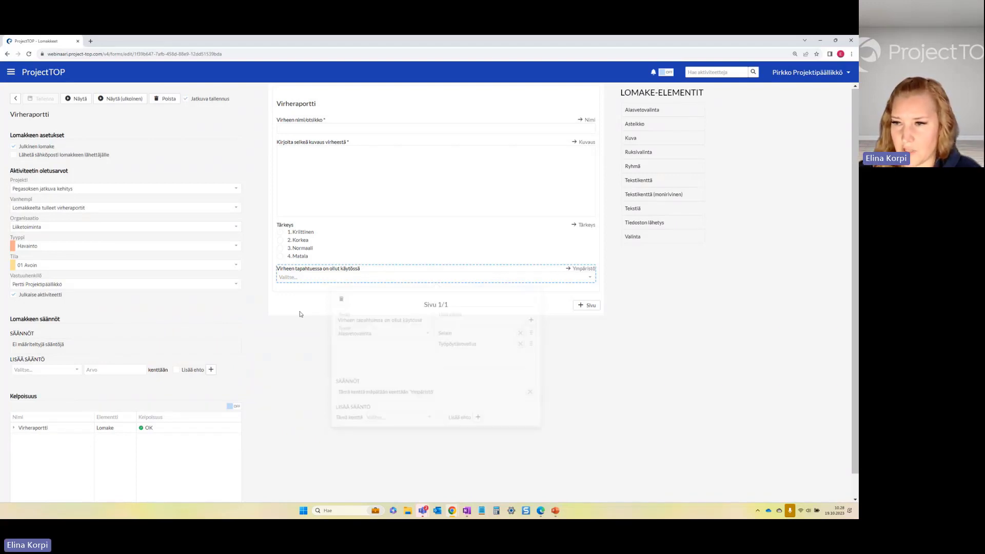
click(589, 278)
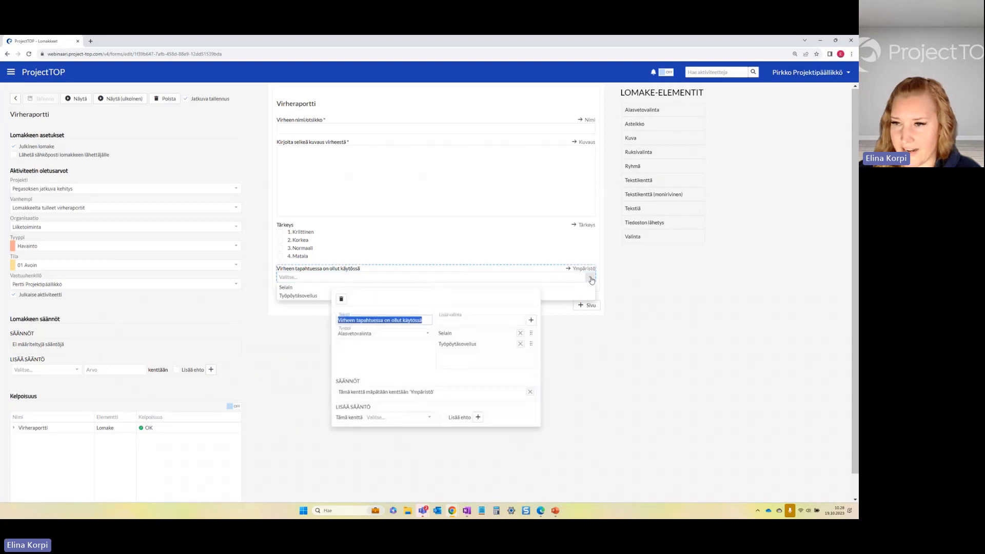
click(590, 277)
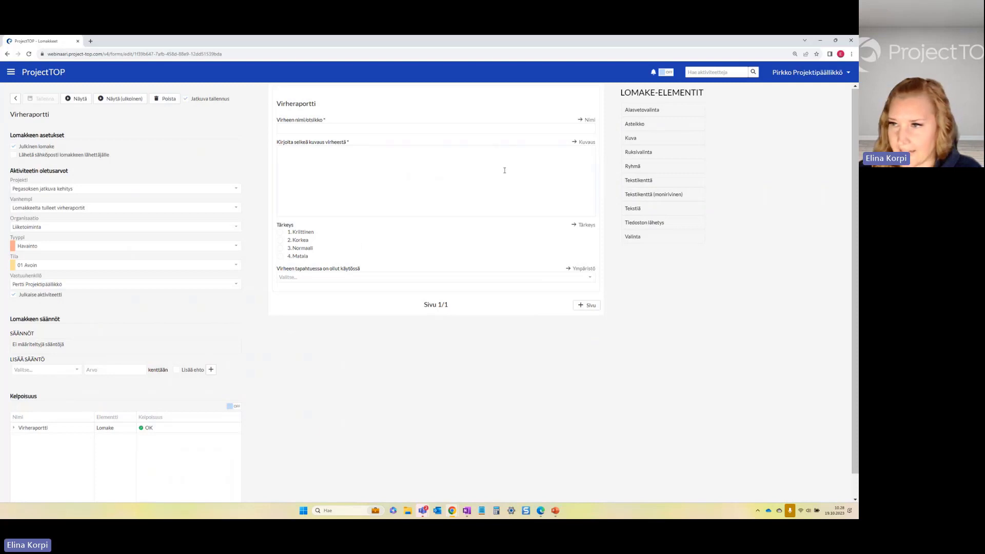
Add a Tekstikenttä element below the Virheen tapahtuessa on ollut käytössä dropdown and label it Selaimen versio
drag(652, 180, 313, 296)
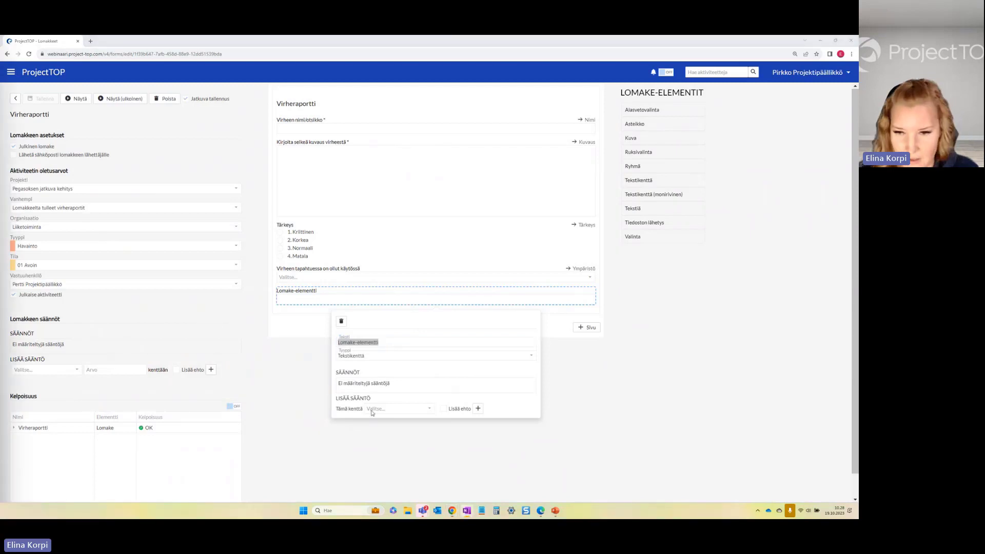
click(385, 343)
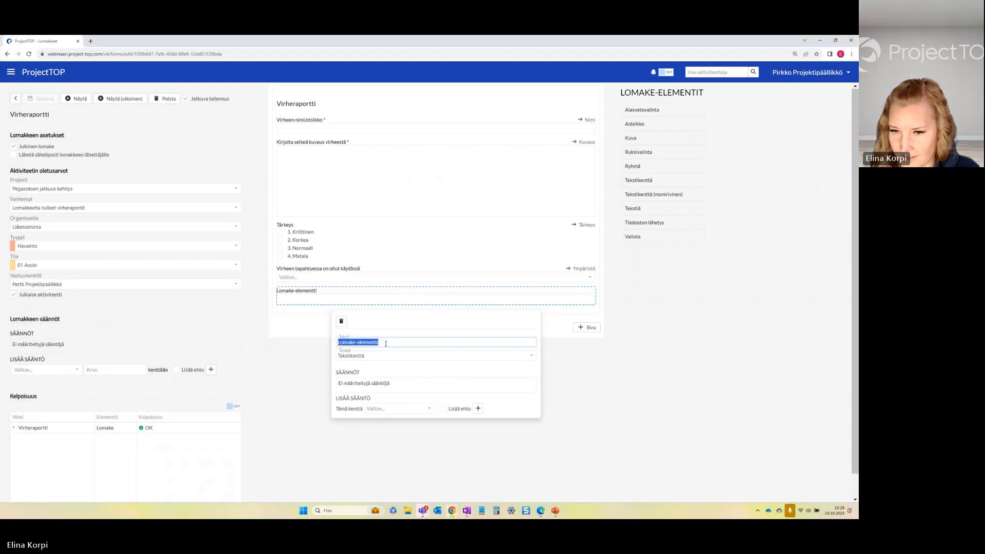
text(Selaimen versio)
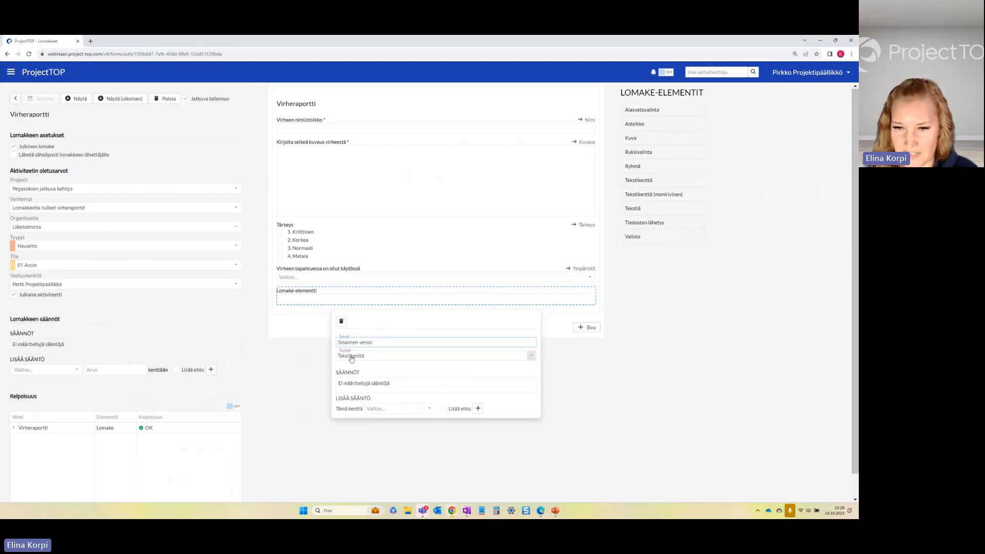
Add a rule to the Selaimen versio element that maps it to the Kuvaus field
click(390, 413)
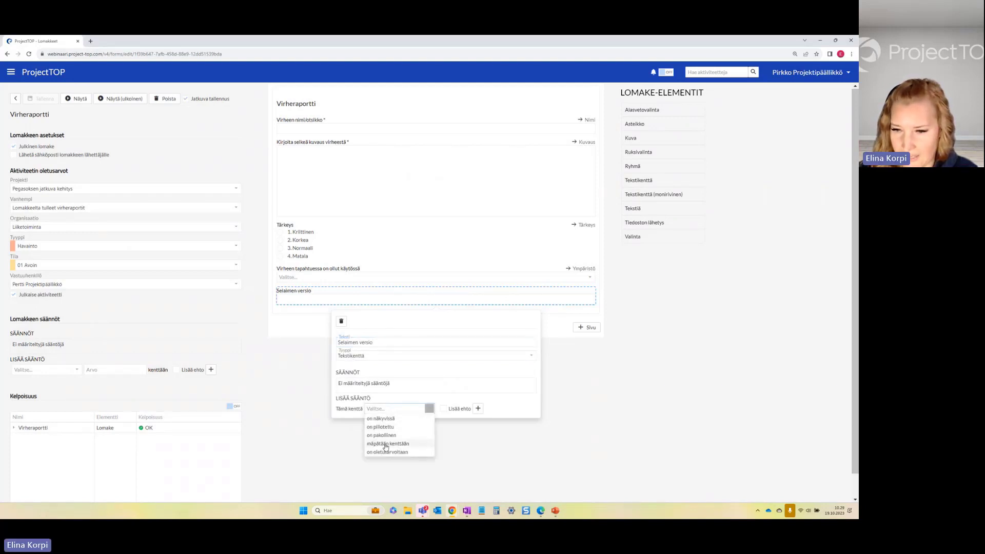
click(402, 443)
click(447, 409)
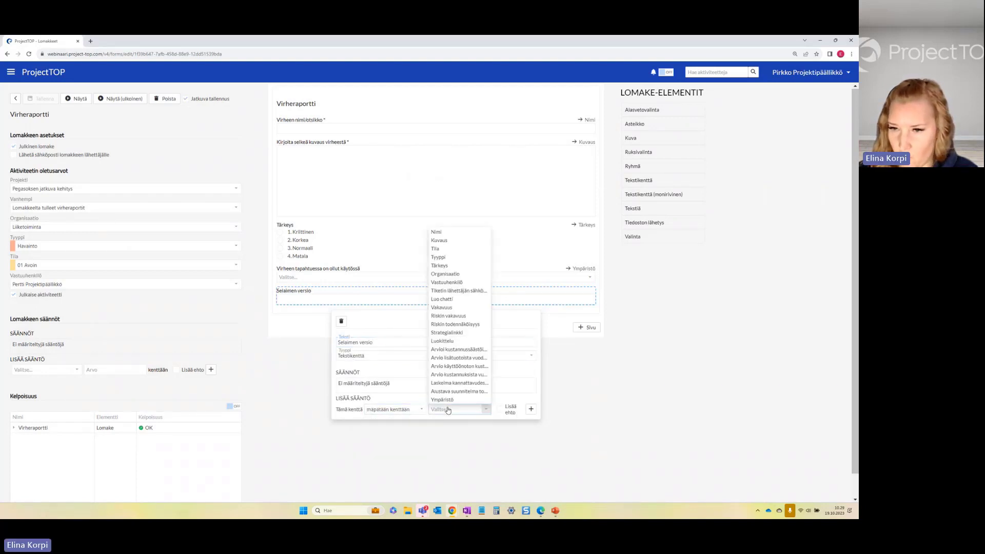
click(454, 249)
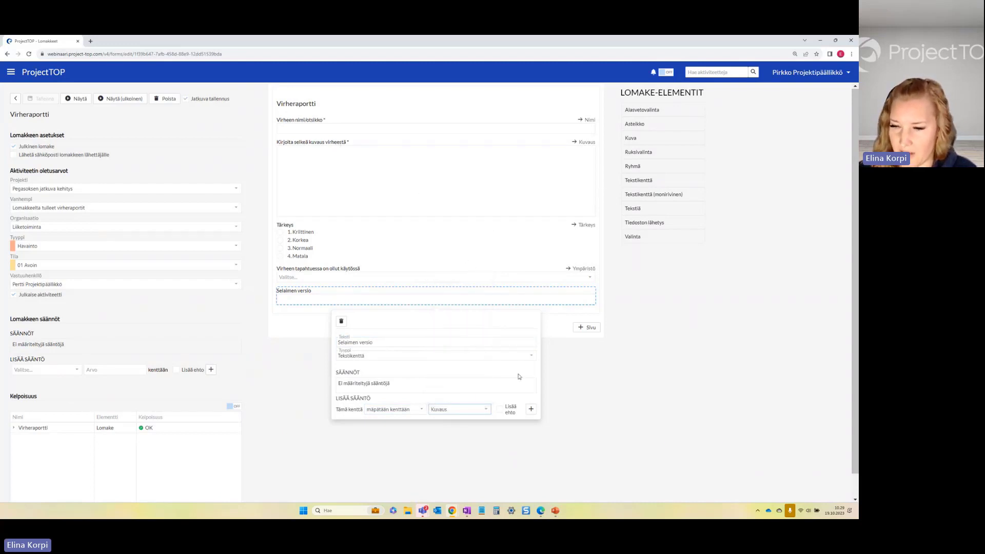
click(531, 411)
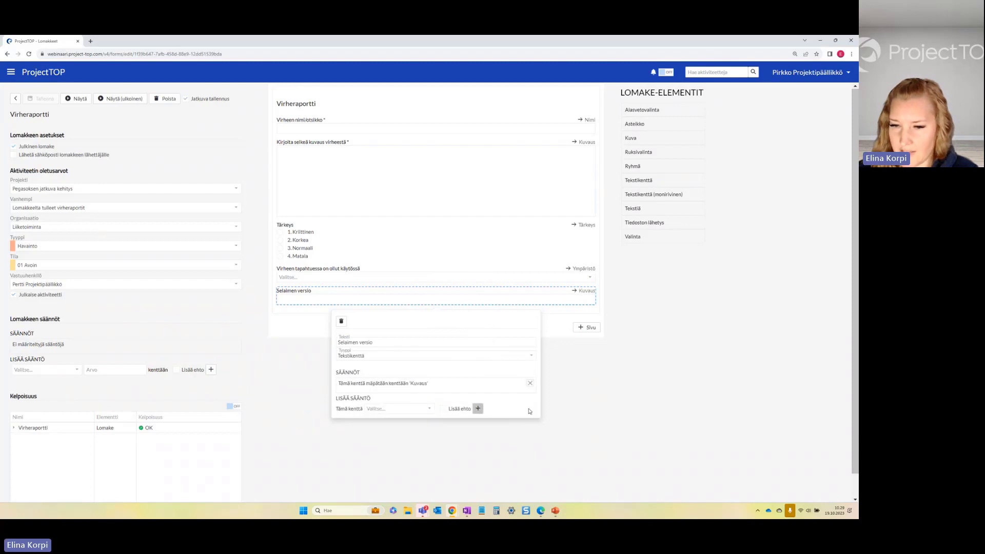
Add a rule showing Selaimen versio (on näkyvissä) only when Virheen tapahtuessa on ollut käytössä on sama kuin Selain, and close its settings
click(382, 409)
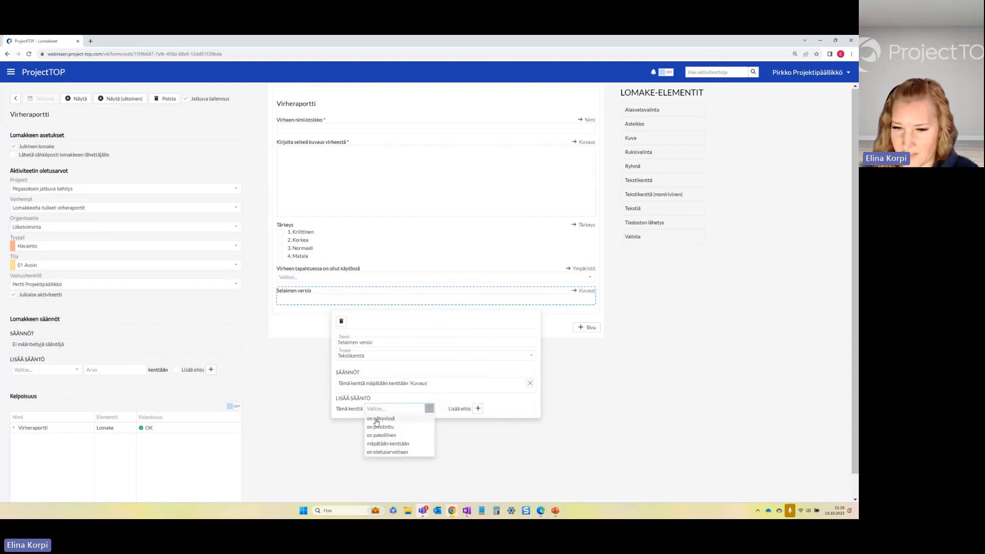
click(376, 420)
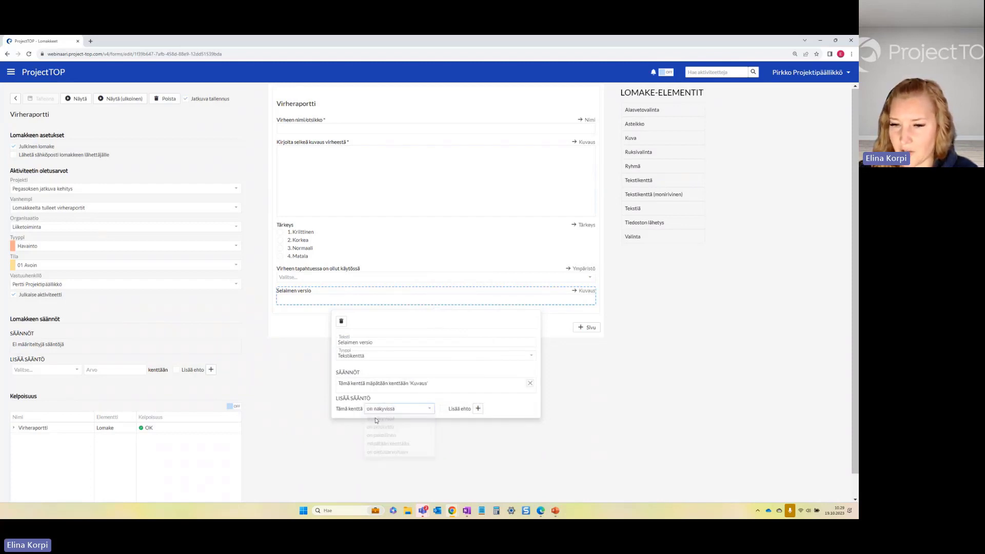
click(443, 409)
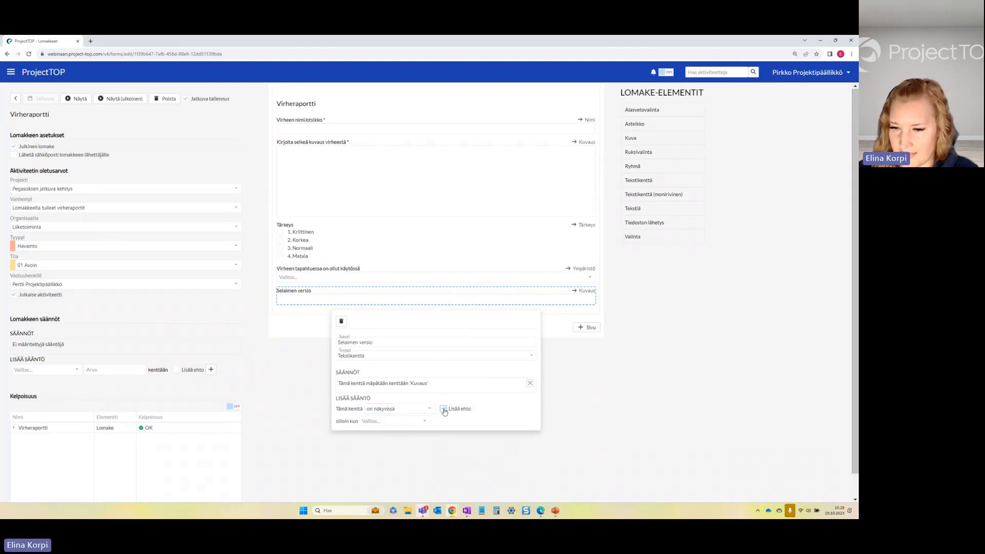
click(379, 422)
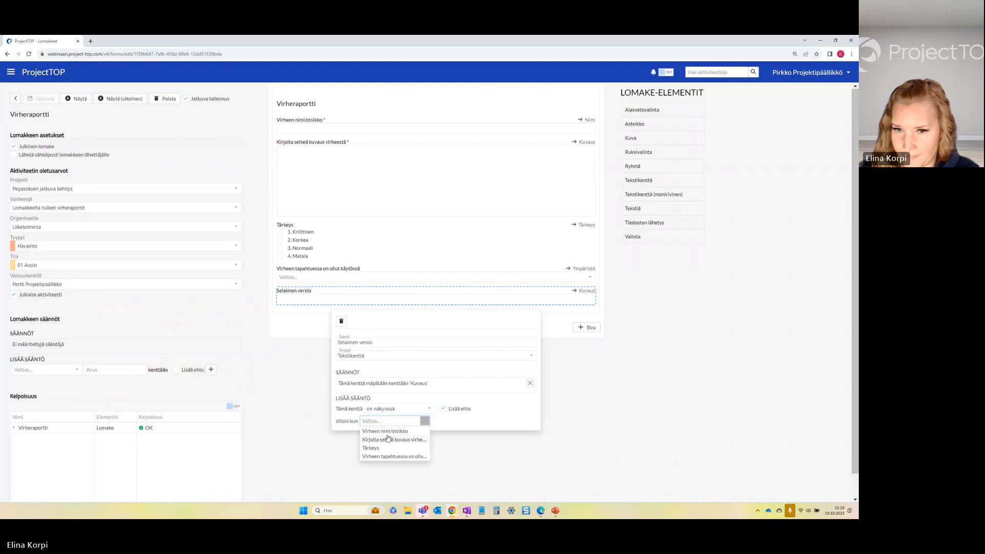
click(392, 456)
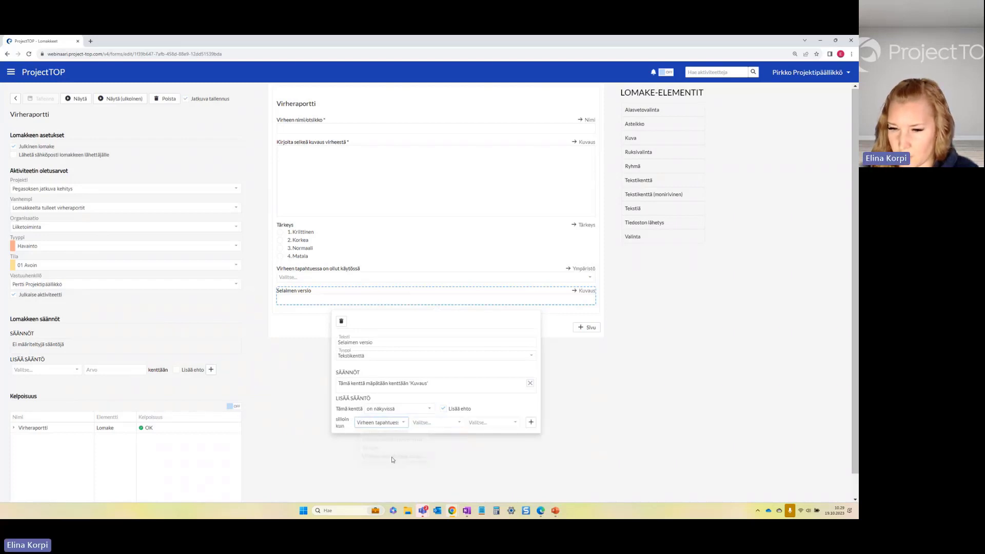
click(459, 422)
click(439, 432)
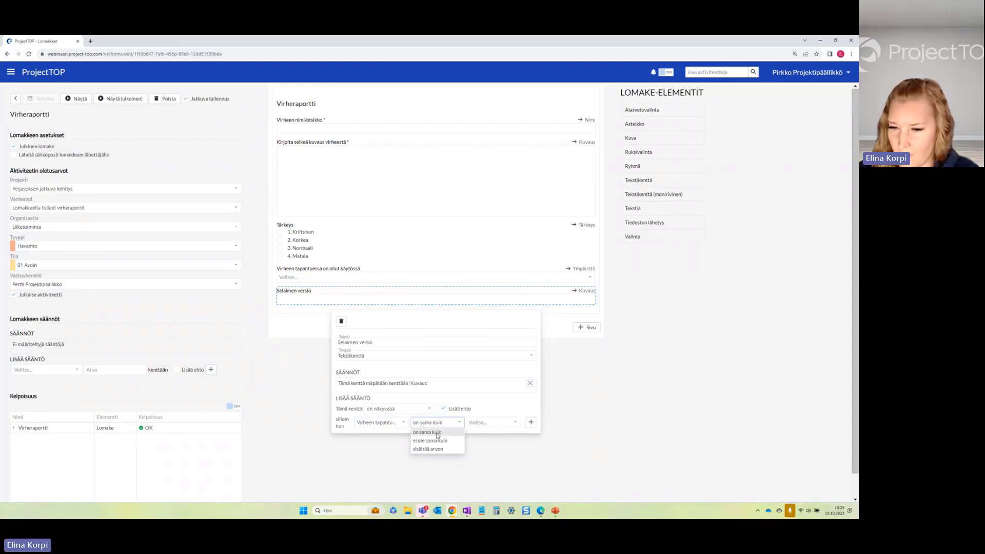
click(491, 422)
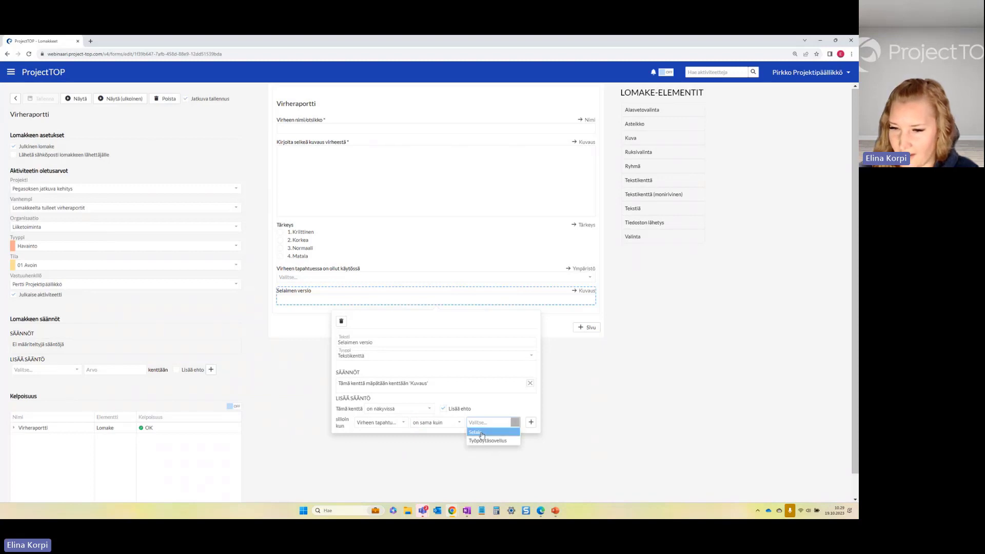
click(482, 433)
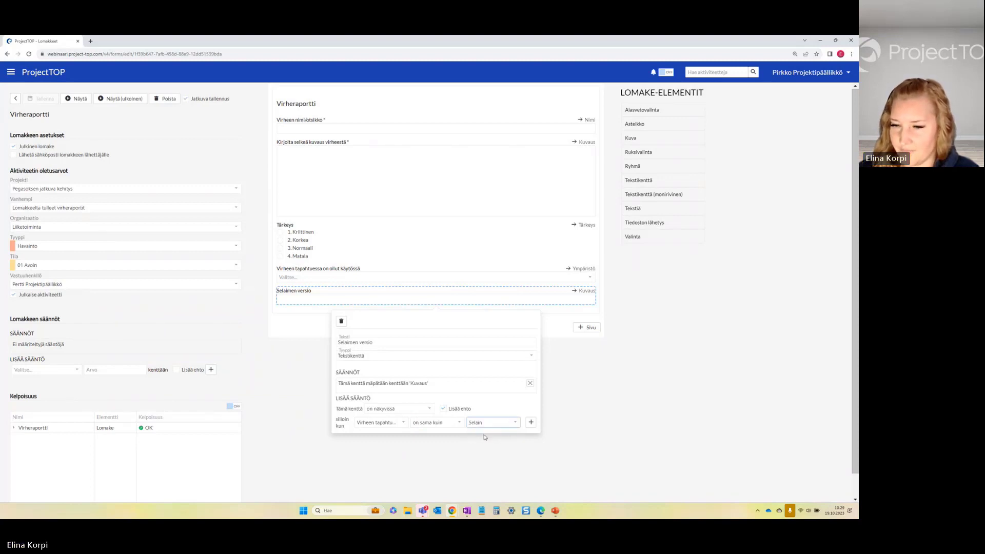
click(531, 422)
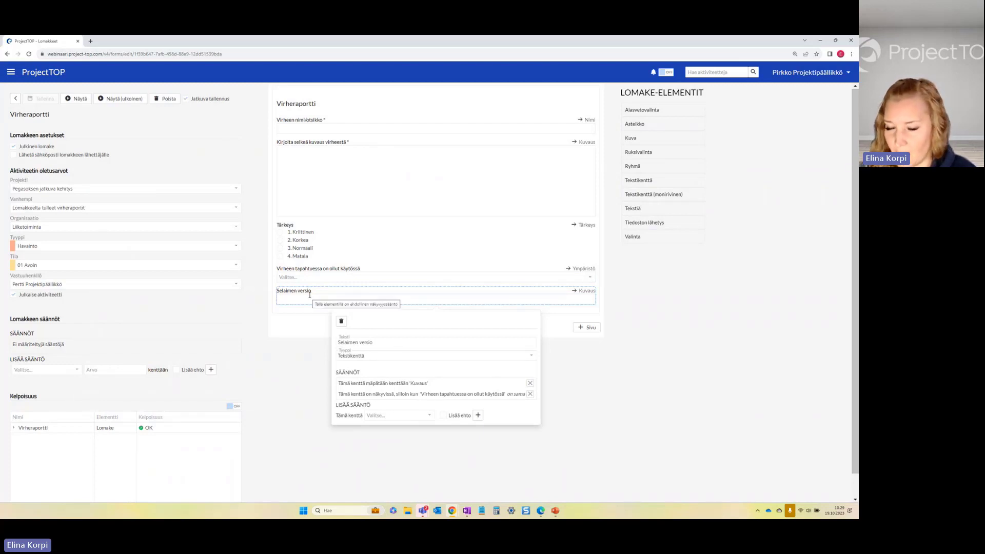
click(287, 358)
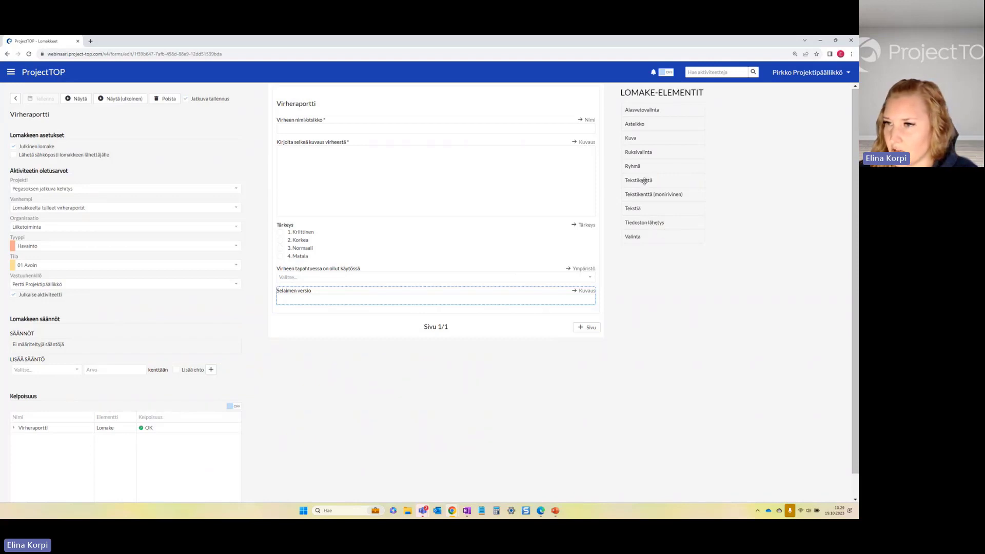
Add another Tekstikenttä element, place it below Selaimen versio and label it Sähköpostiosoitteesi
drag(643, 180, 313, 319)
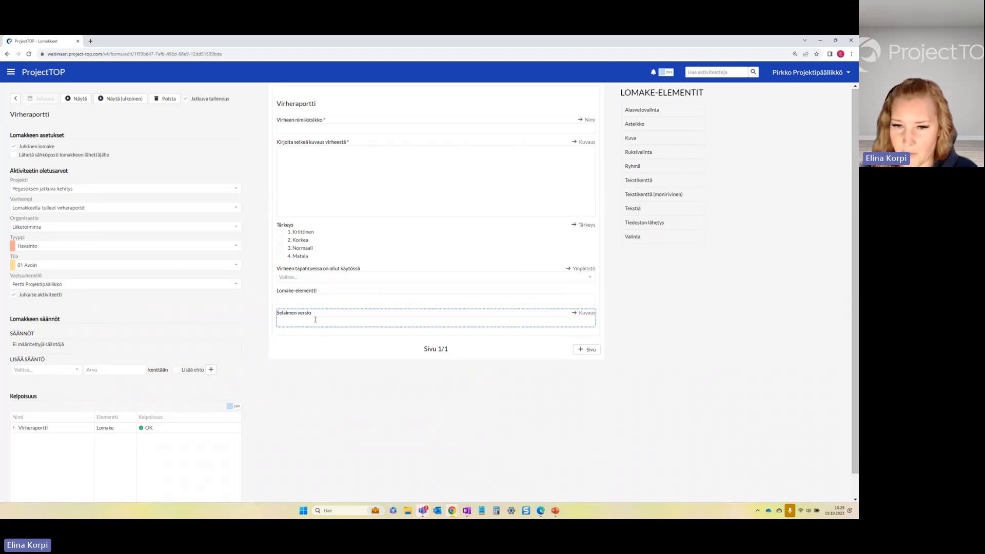
drag(296, 293, 295, 338)
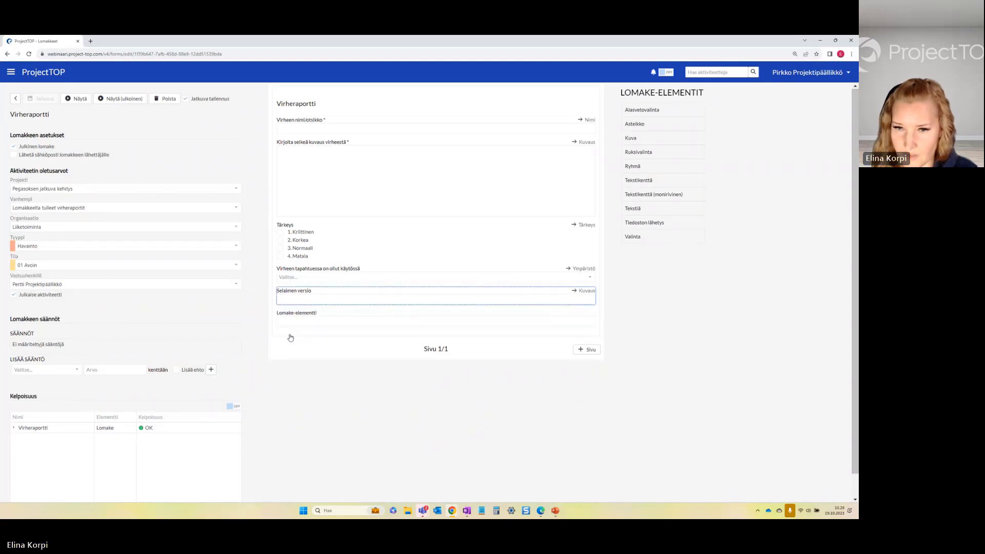
click(290, 316)
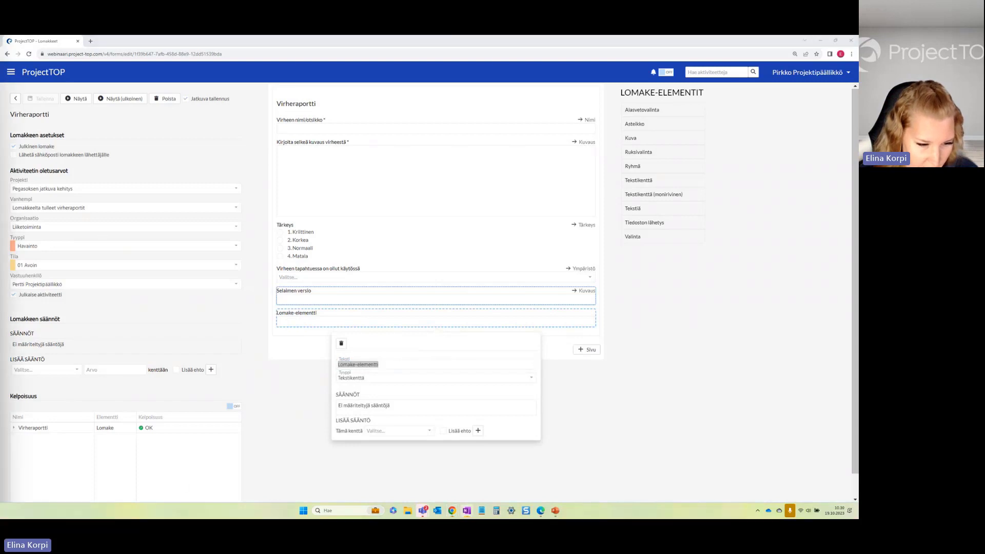
click(377, 364)
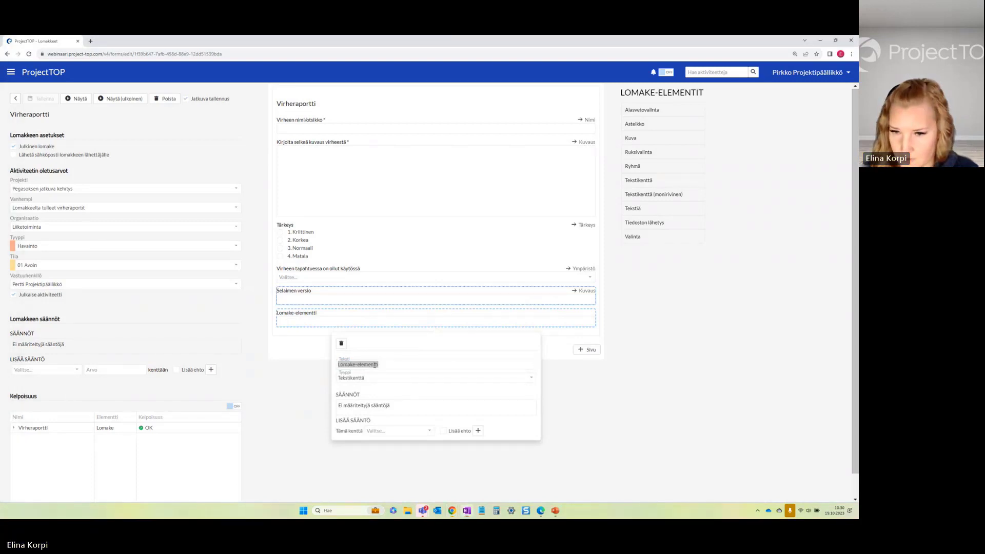
text(Sähköpostiosoitteesi)
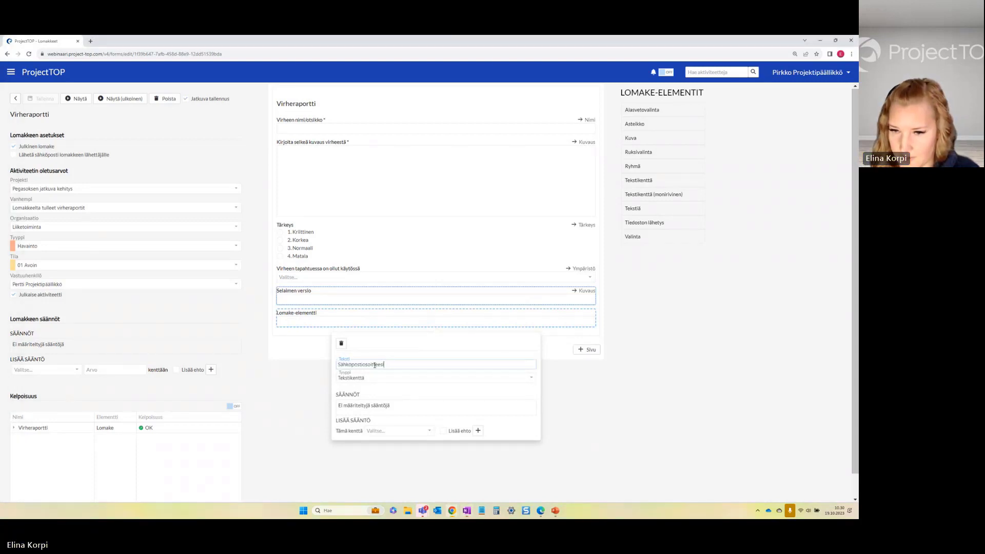
Add a rule to the Sähköpostiosoitteesi element that maps it to the Tiketin lähettäjän sähköposti field
click(406, 434)
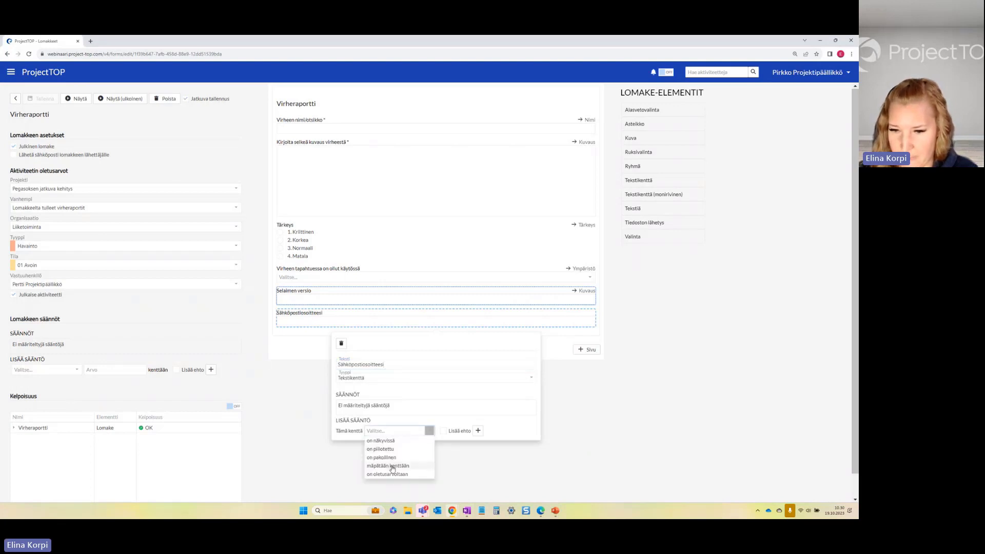
click(391, 465)
click(450, 434)
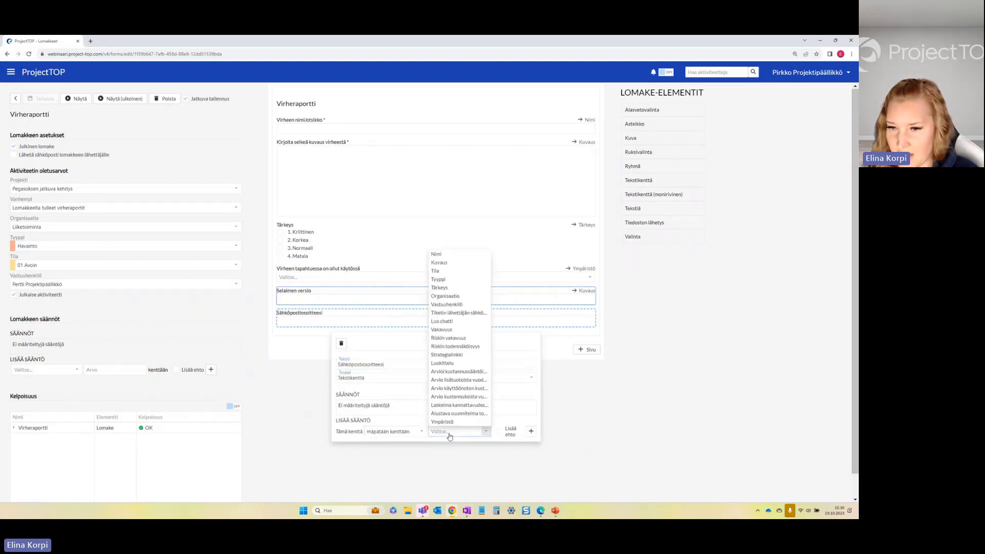
click(463, 314)
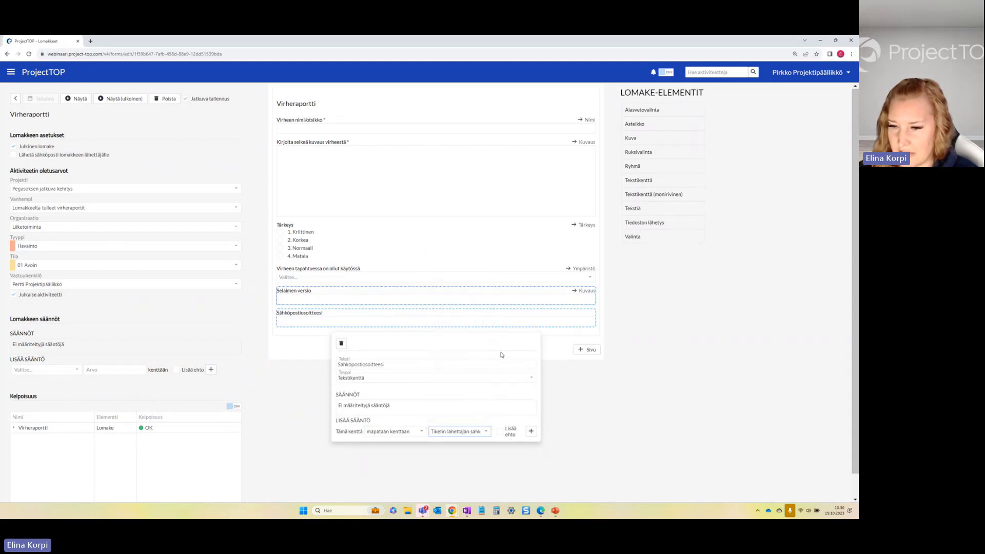
click(531, 433)
Add a rule making the Sähköpostiosoitteesi element mandatory (on pakollinen)
click(399, 431)
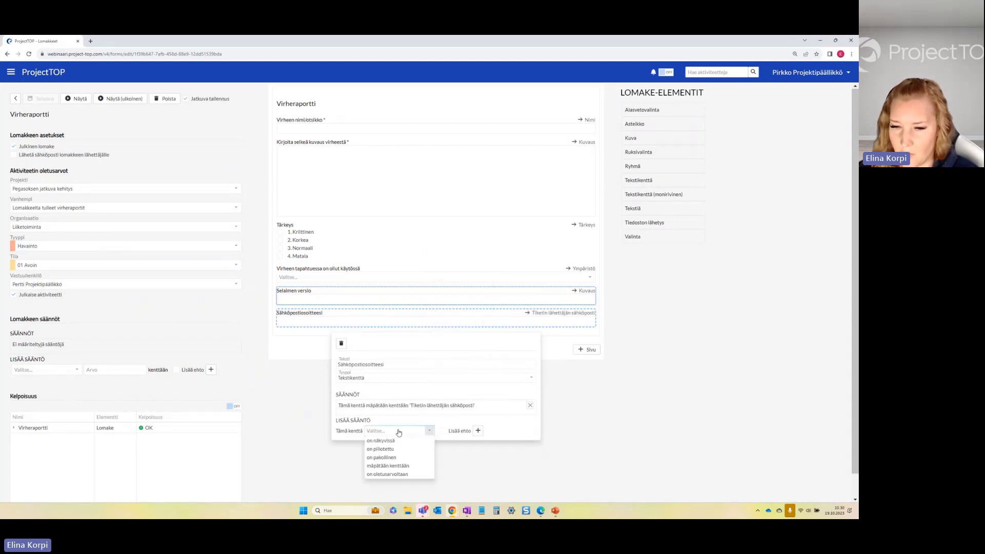
click(389, 460)
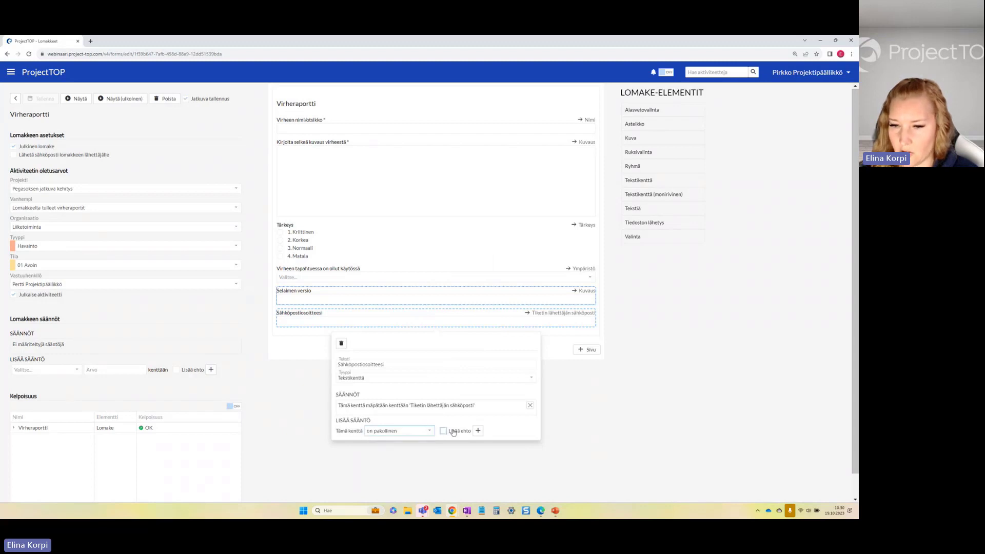
click(477, 432)
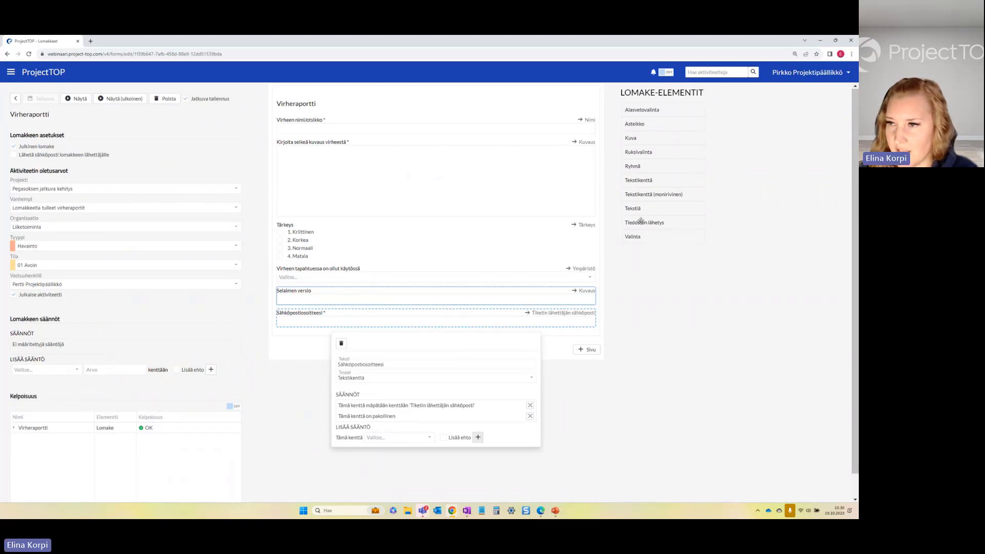
Add a Tiedoston lähetys element below Sähköpostiosoitteesi, label it Liitteet and set its maximum file size to 4 MB
click(660, 229)
drag(660, 230, 302, 339)
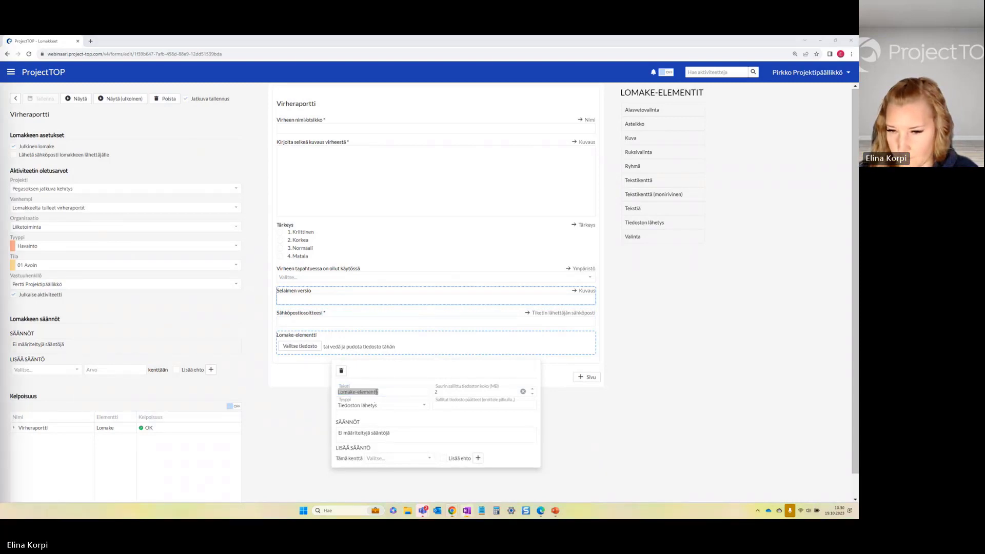
text(Liitteet)
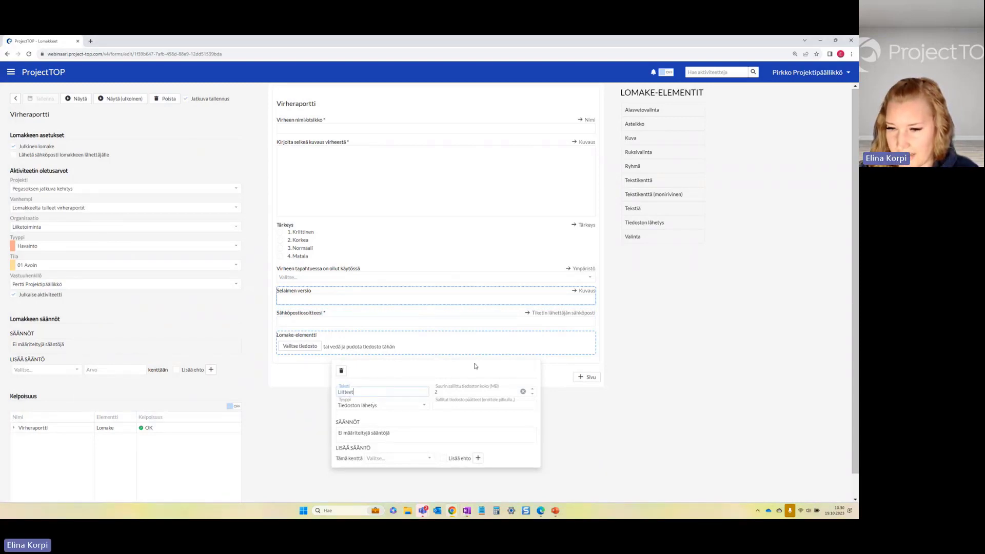
double_click(532, 389)
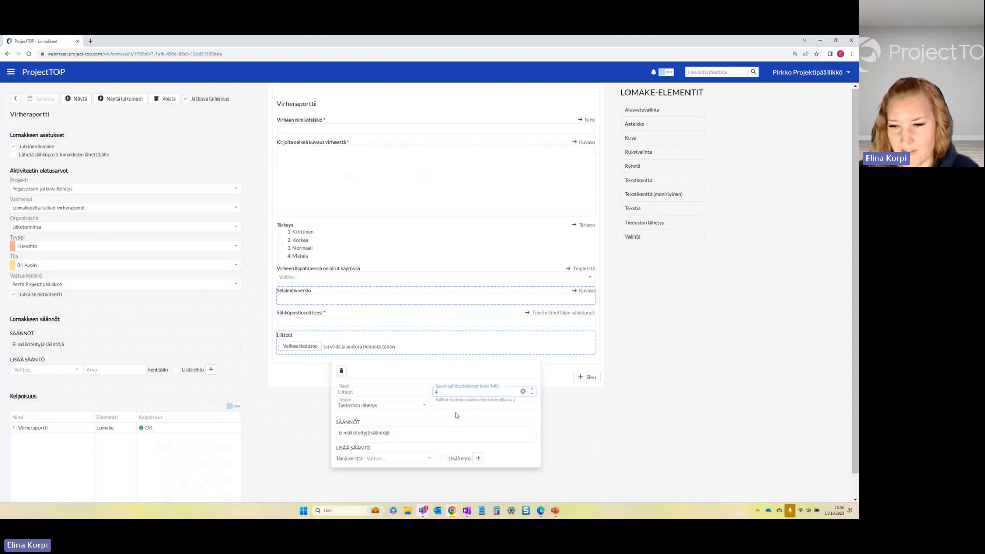
Add a rule to the Liitteet element that maps it to the Luo chatti field, and close the element's settings
click(431, 460)
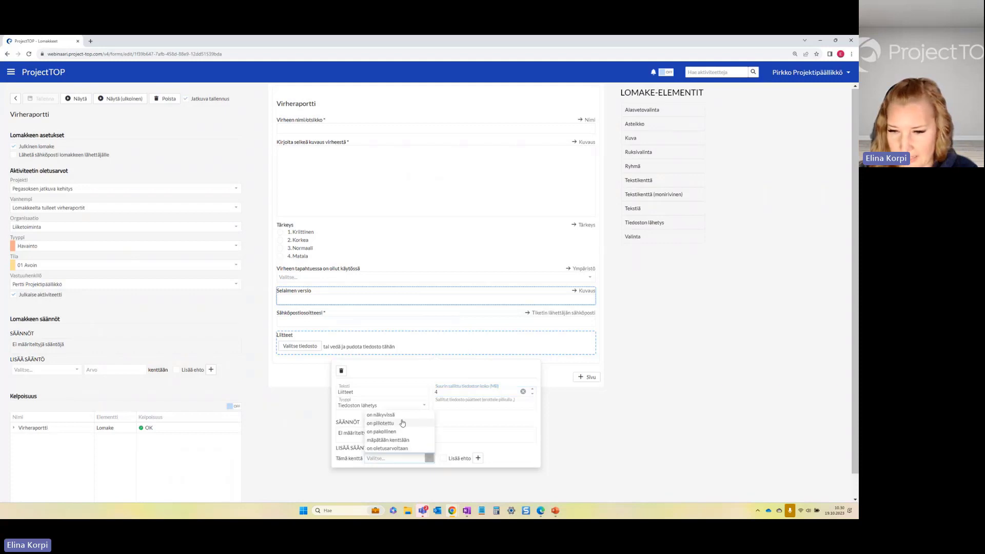
click(393, 440)
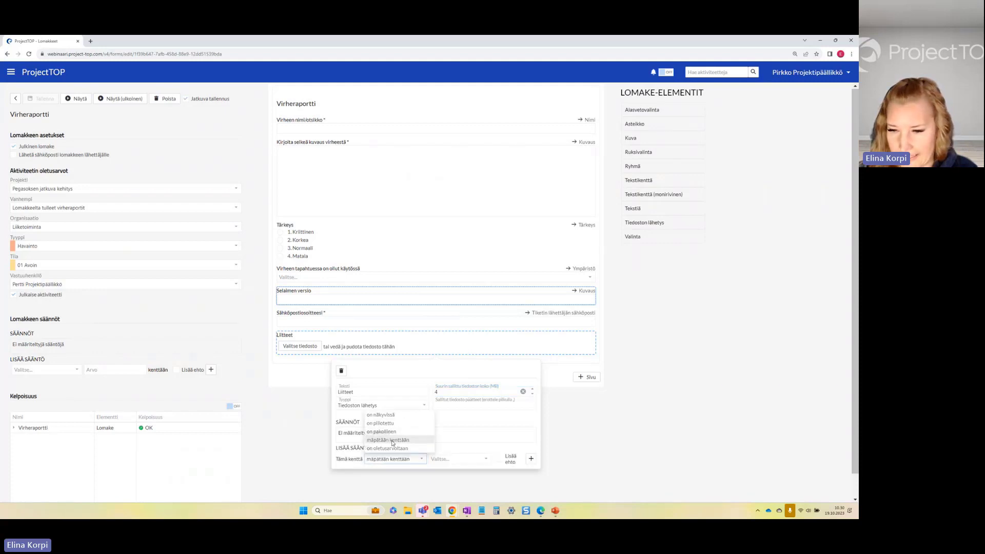
click(459, 460)
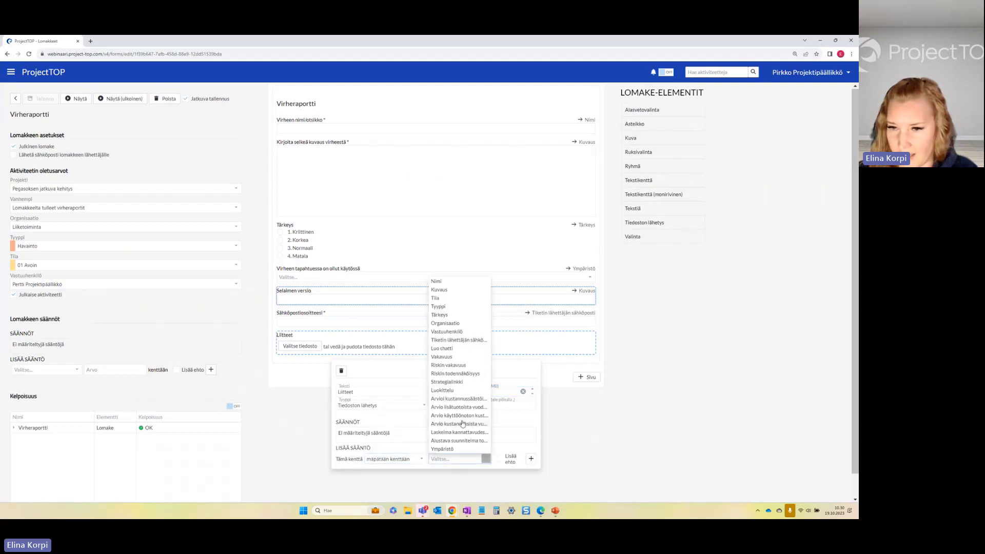
click(456, 350)
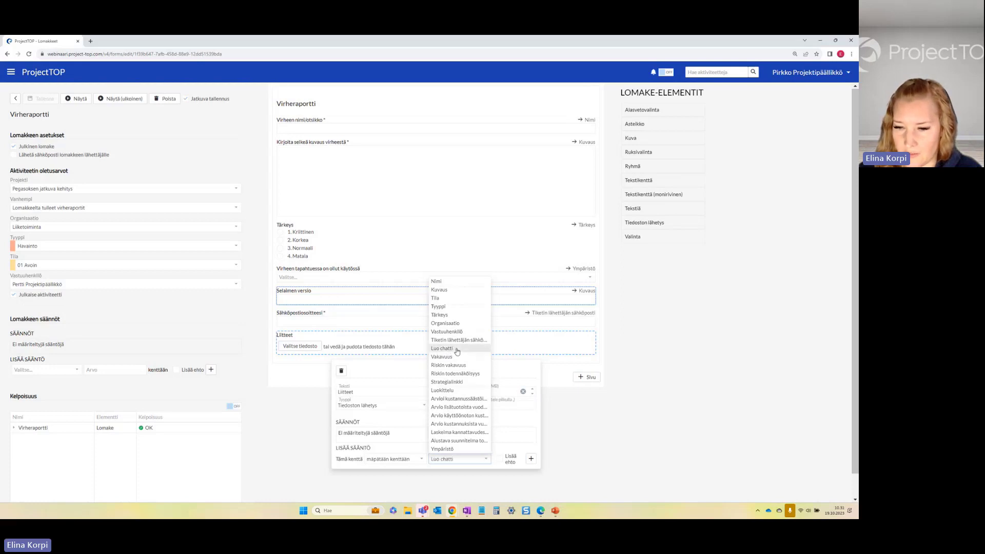
click(531, 459)
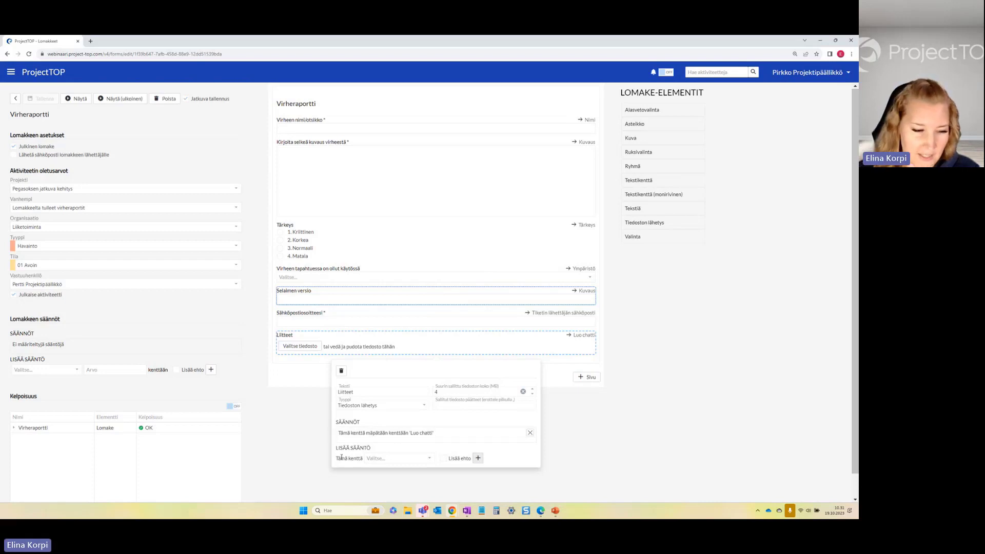
click(286, 431)
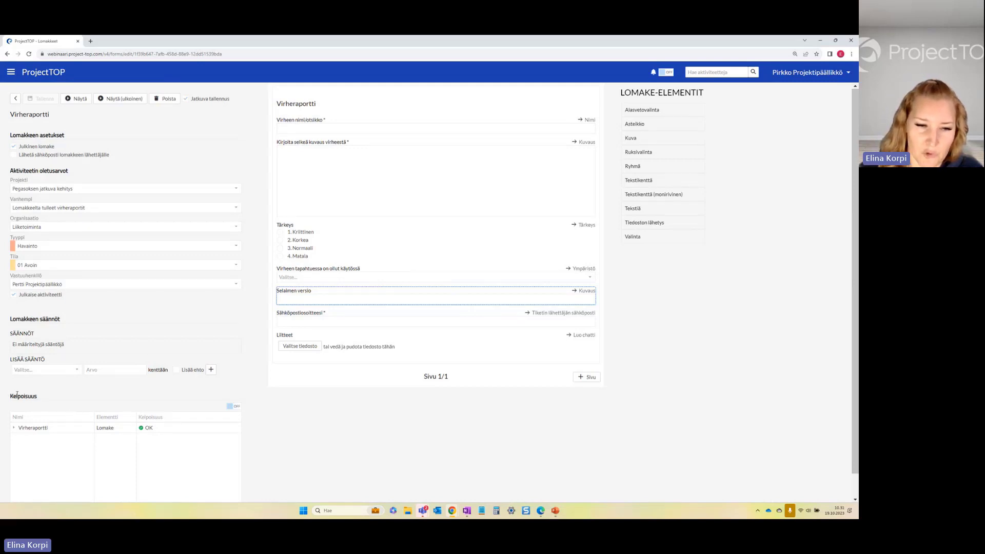
Expand the form and its page in the Kelpoisuus tree and review the validity of each element
click(14, 428)
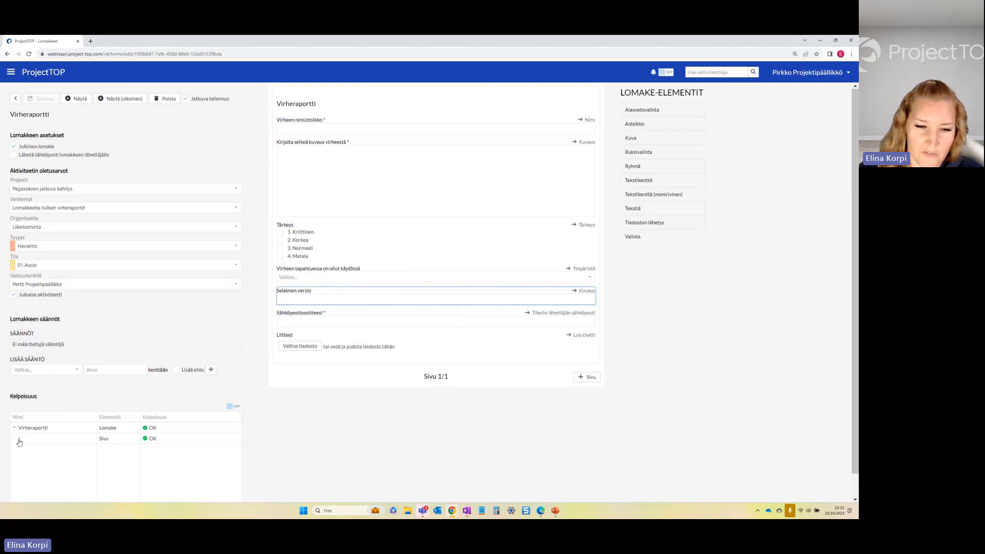
click(19, 439)
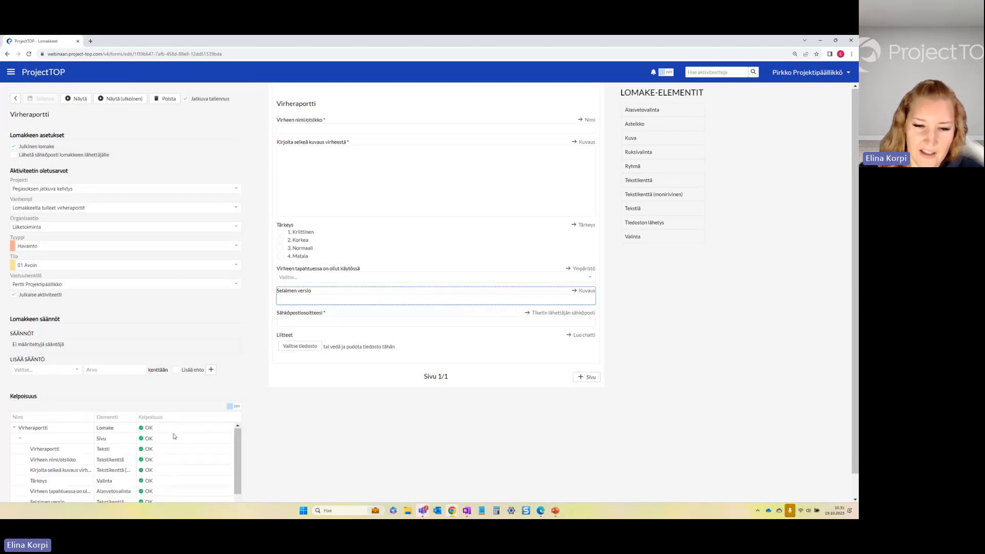
scroll(103, 452, down, 2)
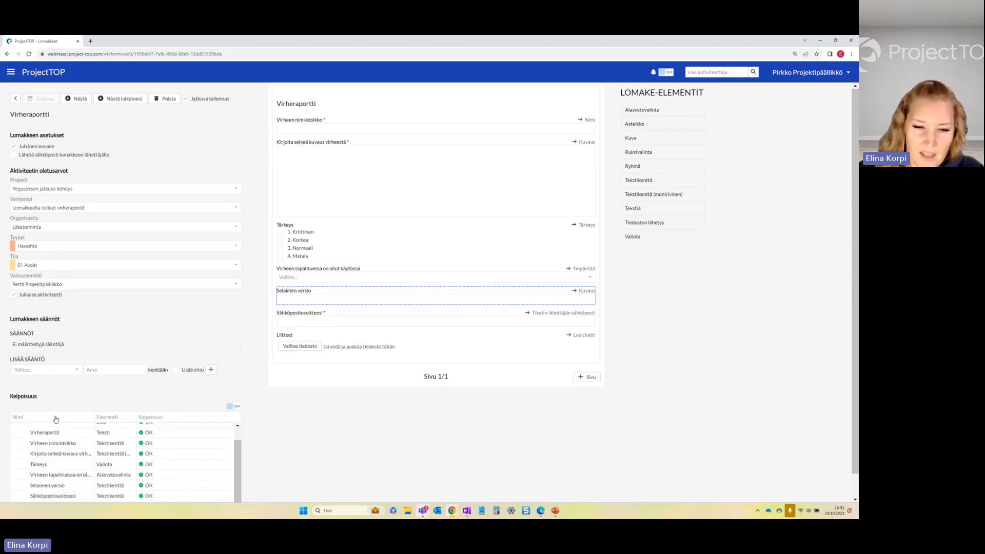
scroll(103, 452, up, 2)
scroll(378, 432, down, 1)
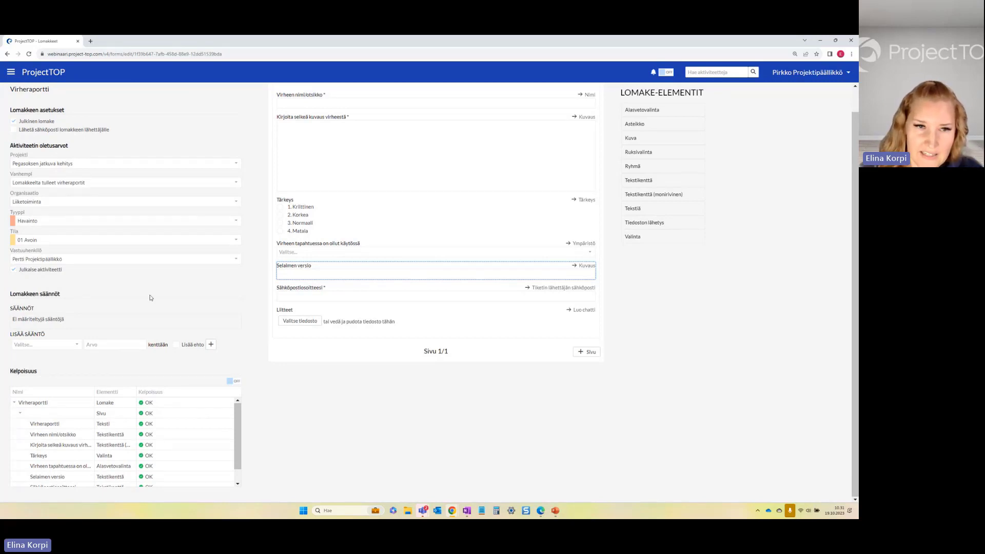
Clear the default Tyyppi to test the form's validity check, and set it back to Havainto
click(49, 226)
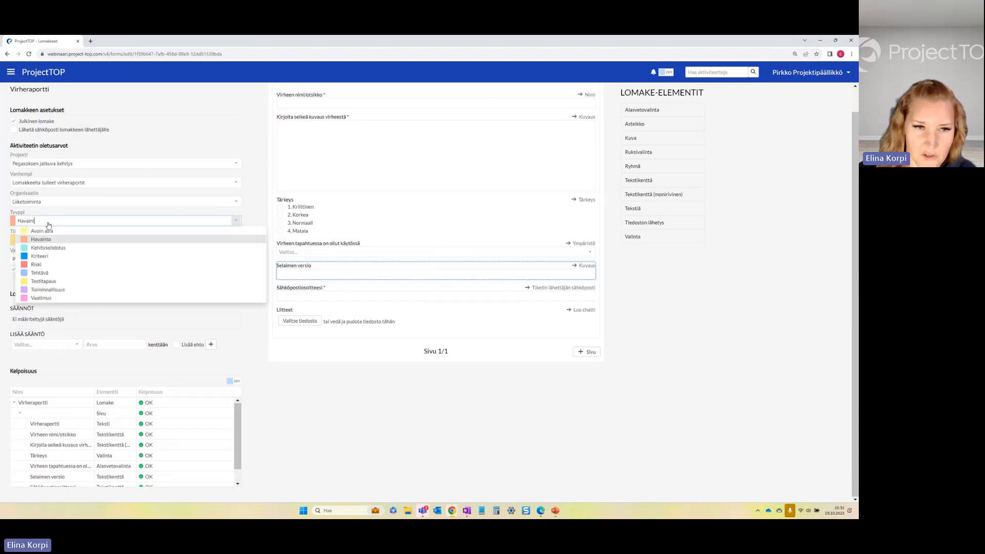
key(BackSpace)
click(361, 413)
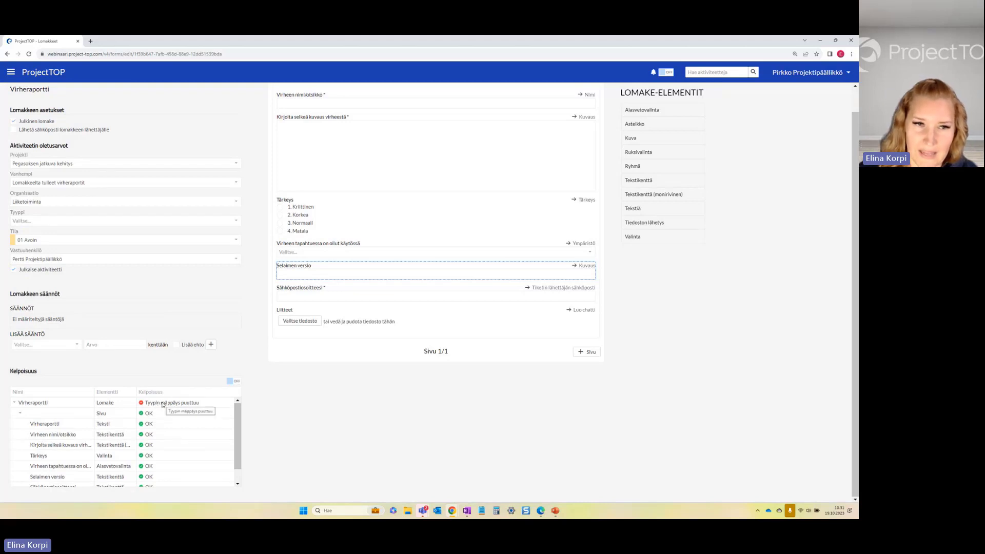
click(37, 221)
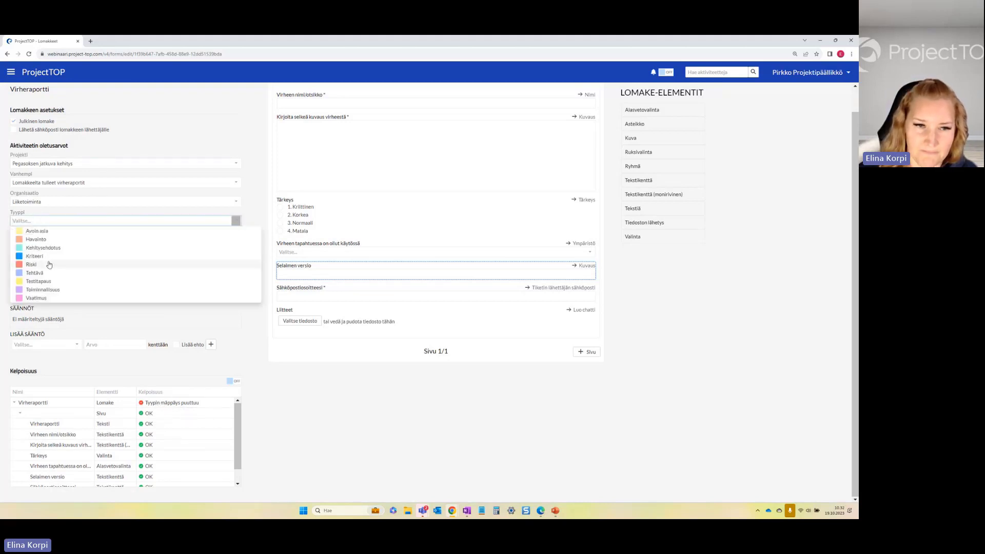
click(49, 241)
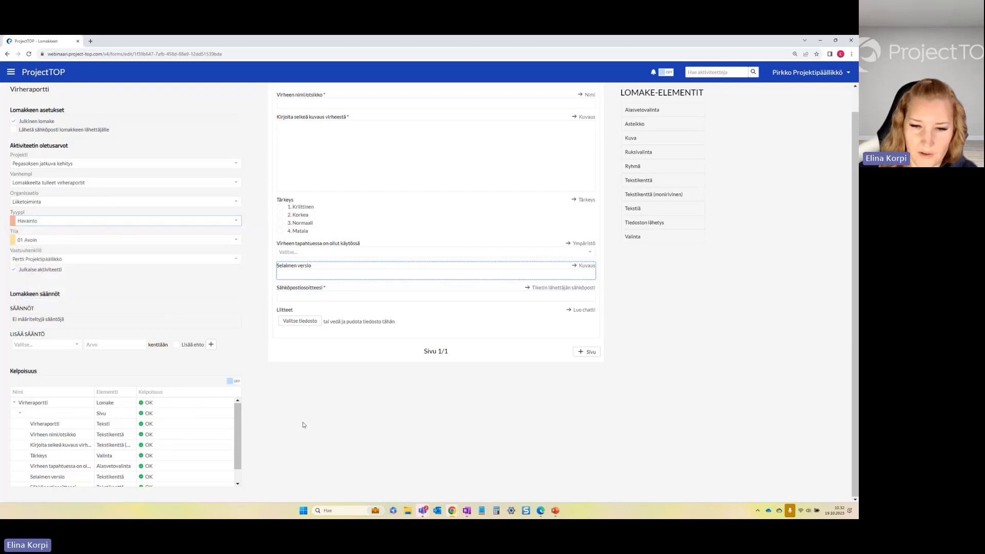
scroll(102, 413, down, 1)
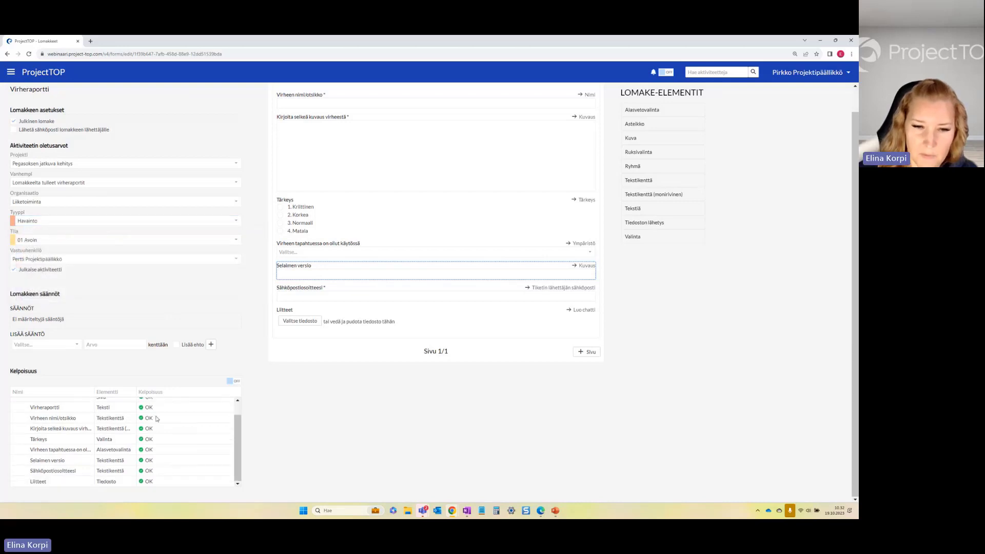
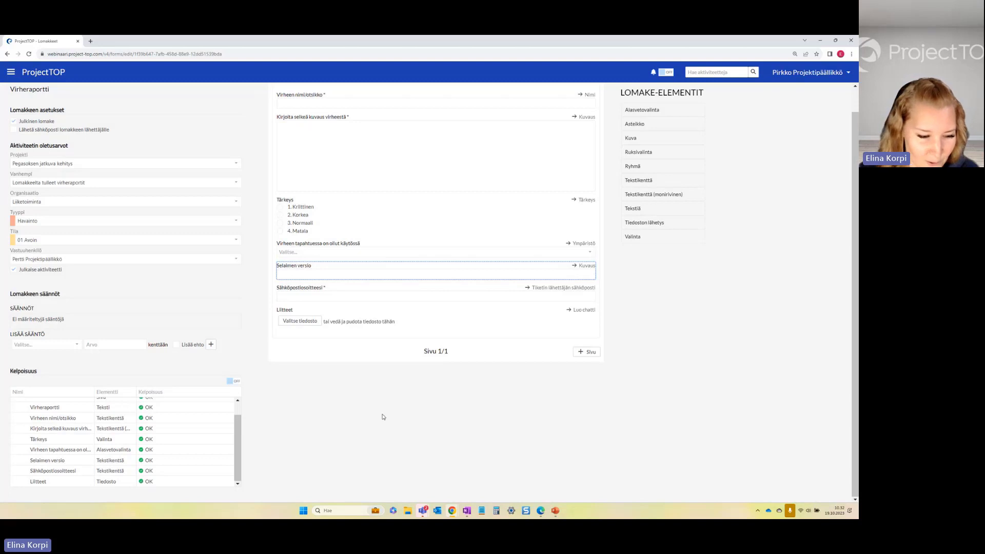
Open the external view of the Virheraportti form and check its title, description and Tärkeys fields, keeping 3. Normaali selected
scroll(382, 417, up, 1)
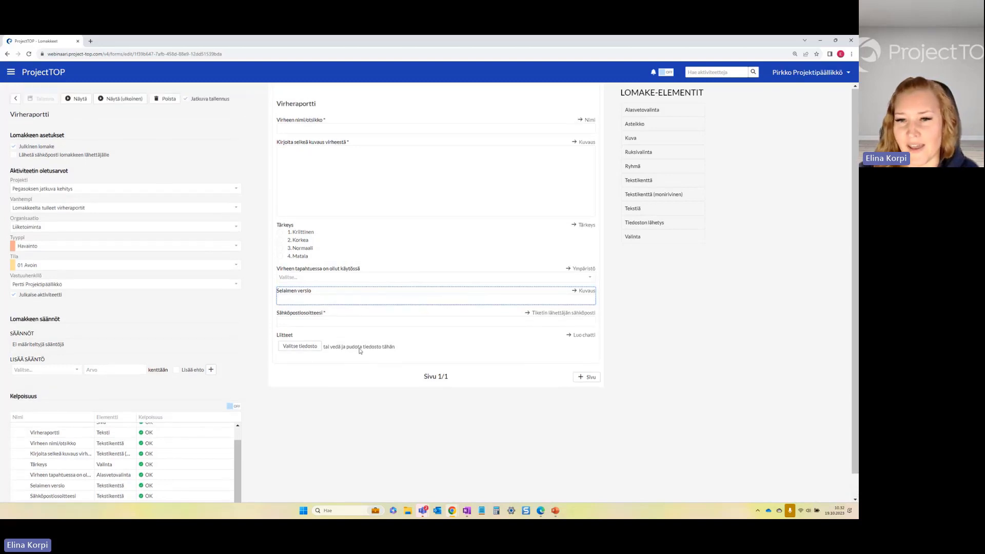
click(120, 100)
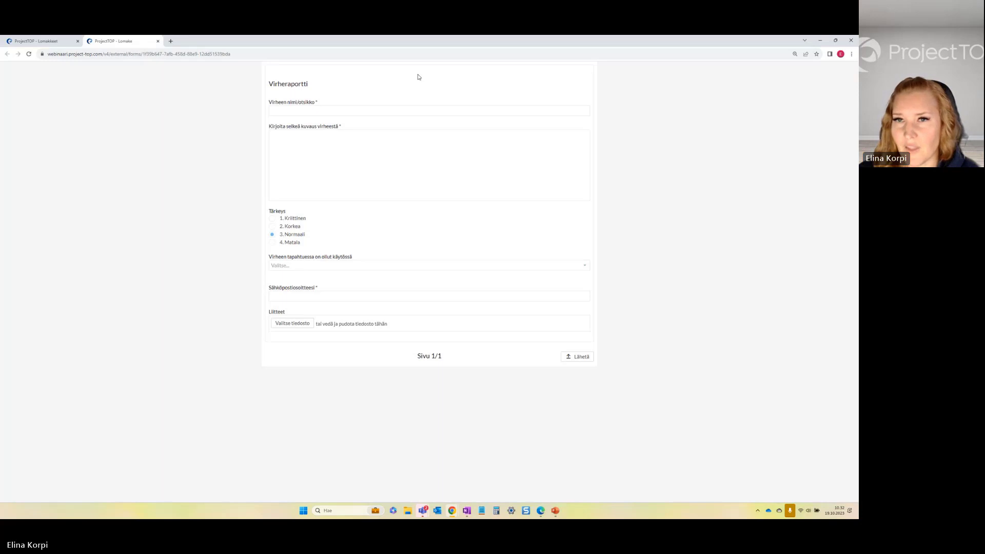
click(297, 115)
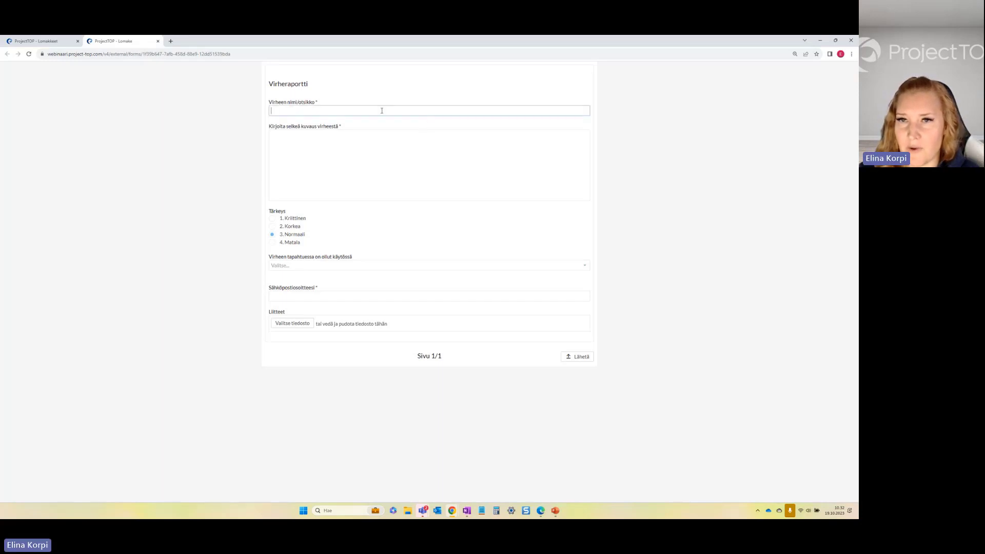
click(334, 159)
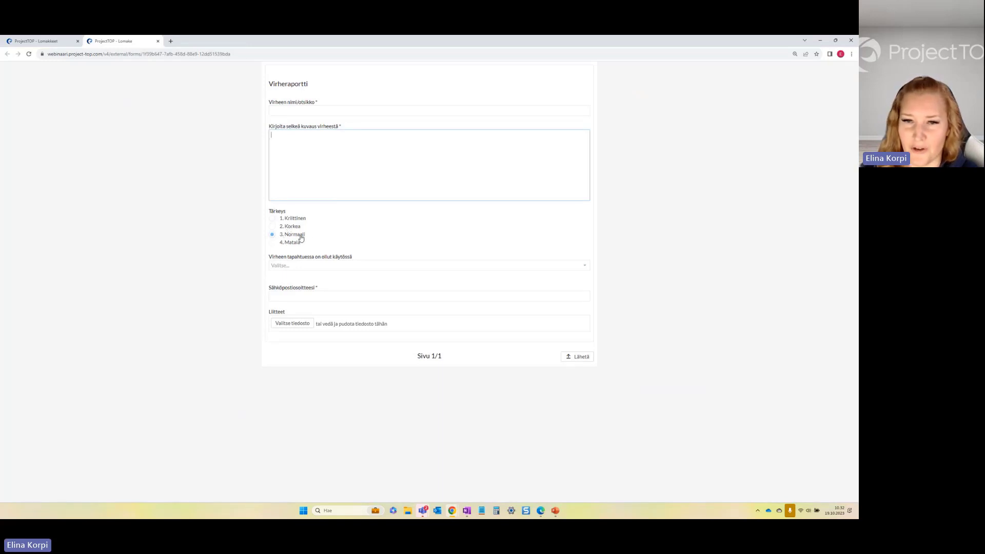
click(271, 234)
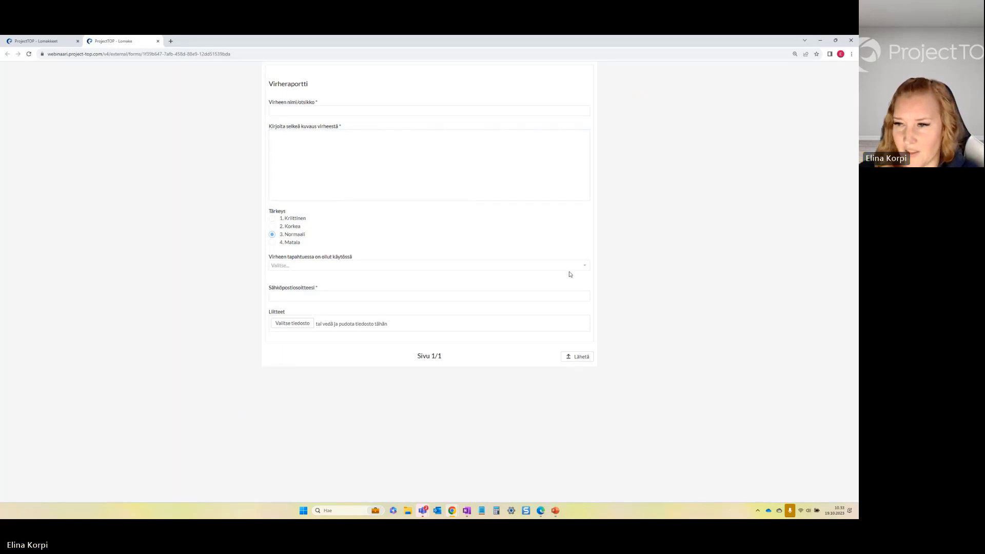
Choose Selain for Virheen tapahtuessa on ollut käytössä and check the Selaimen versio and Sähköpostiosoitteesi fields
click(318, 266)
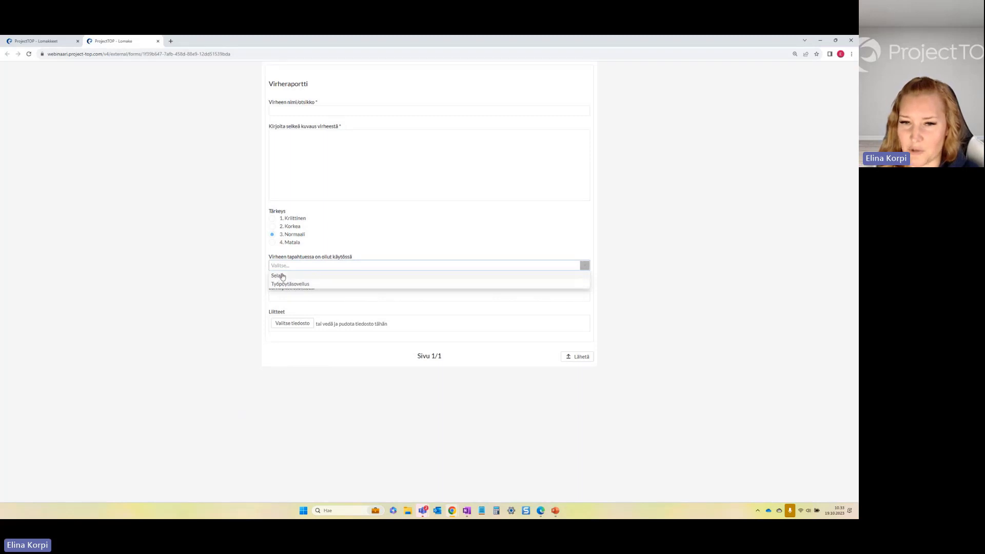
click(282, 277)
click(297, 289)
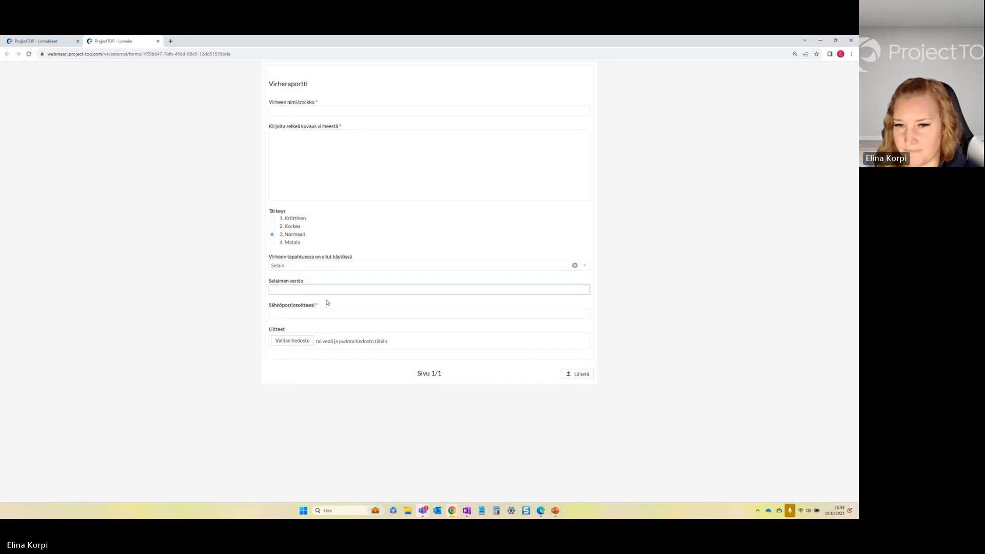
click(316, 314)
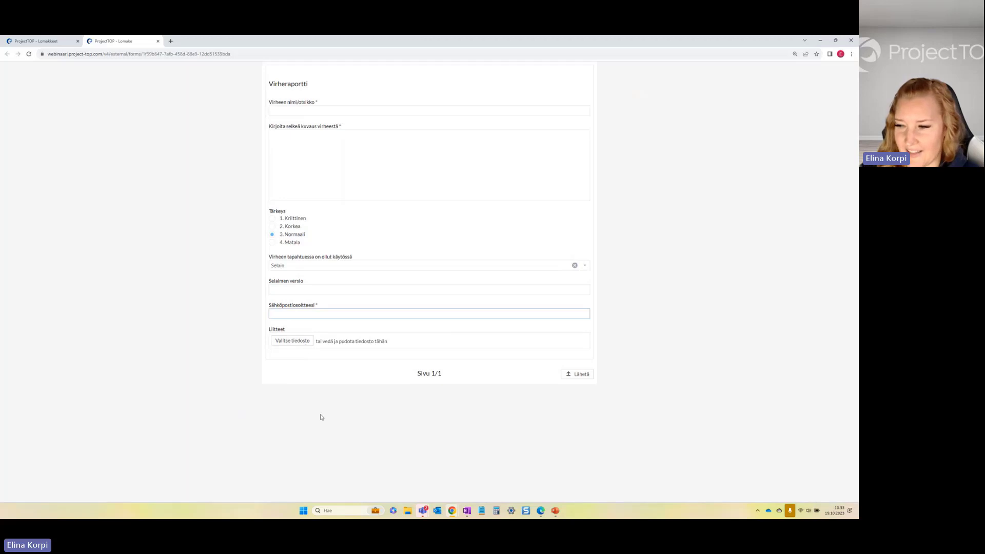
click(333, 429)
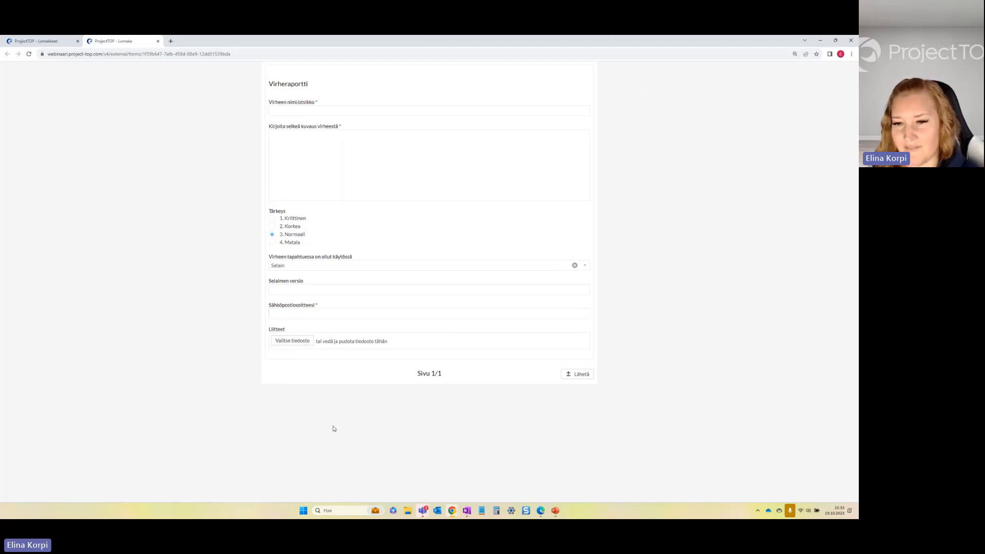